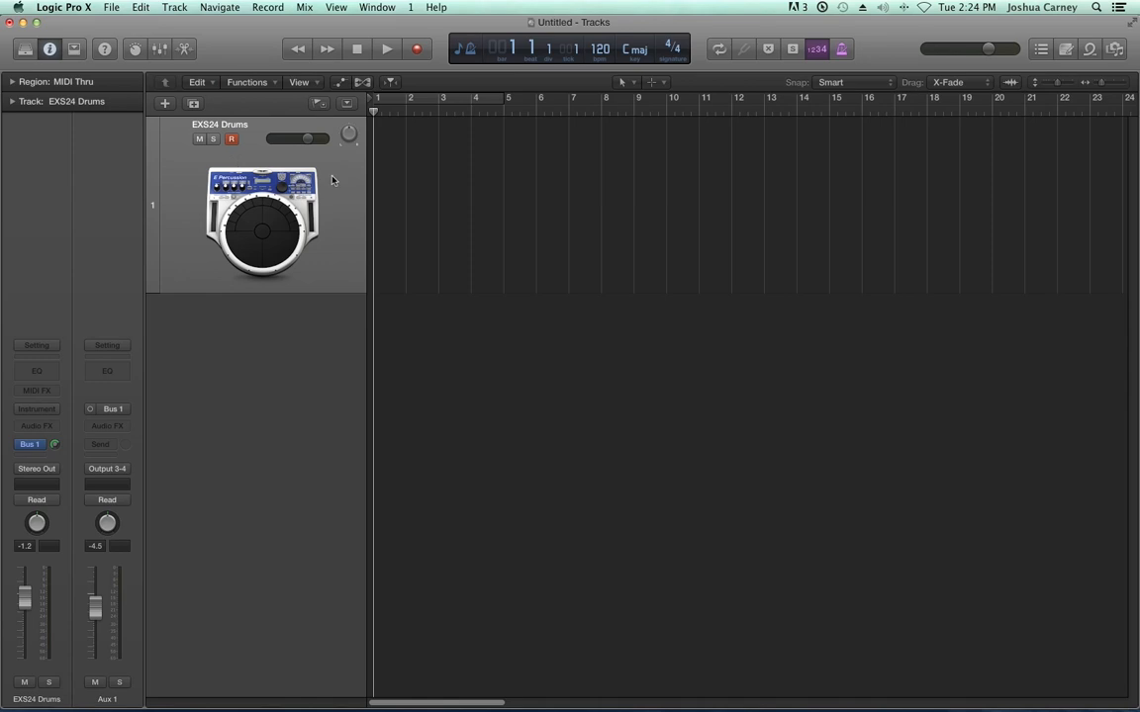
Insert the EXS24 sampler as Multi Output on the EXS24 Drums track and open its instrument editor.
click(36, 409)
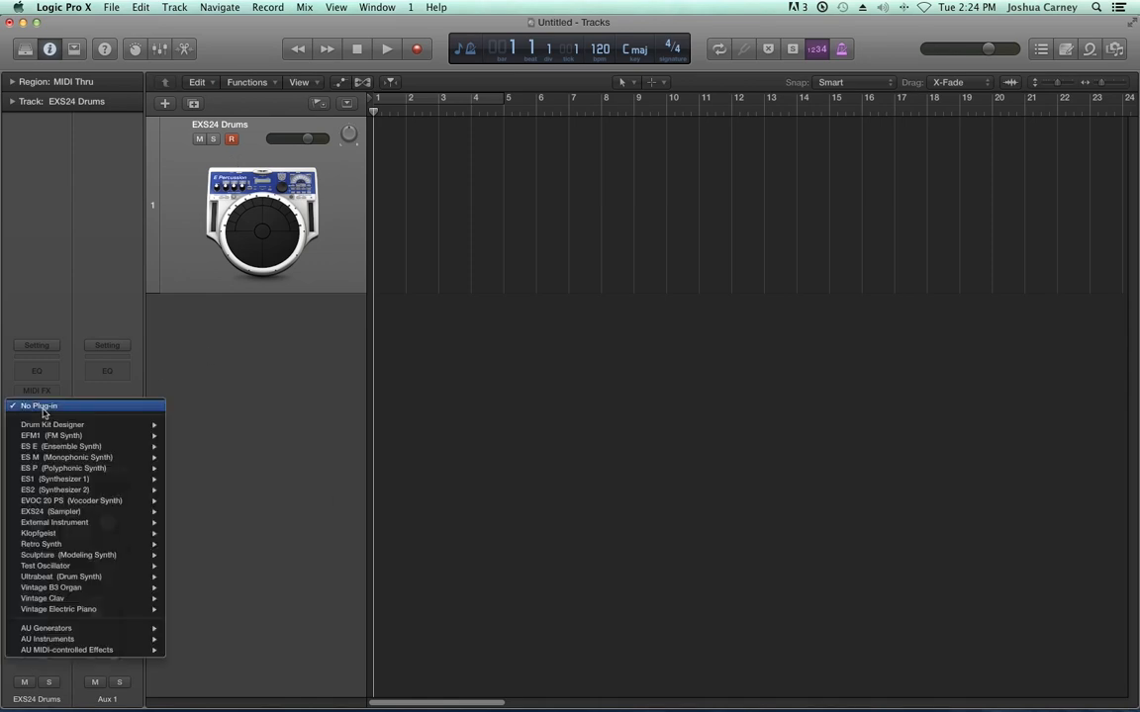
mouse_move(150, 512)
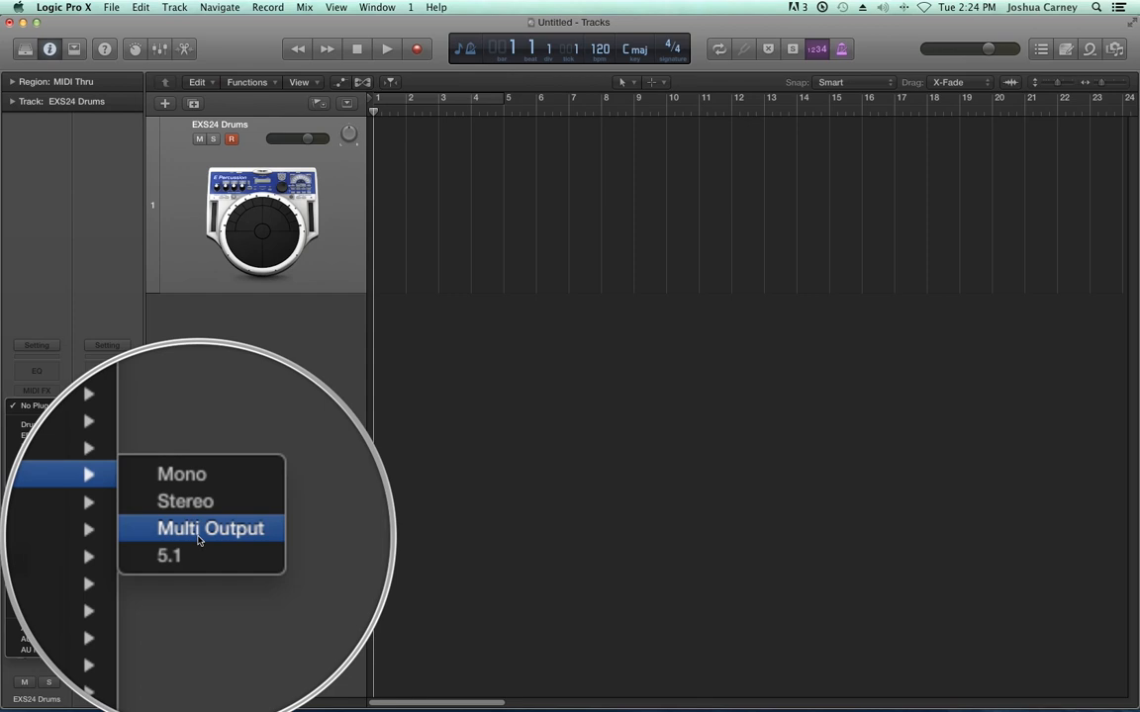
click(183, 474)
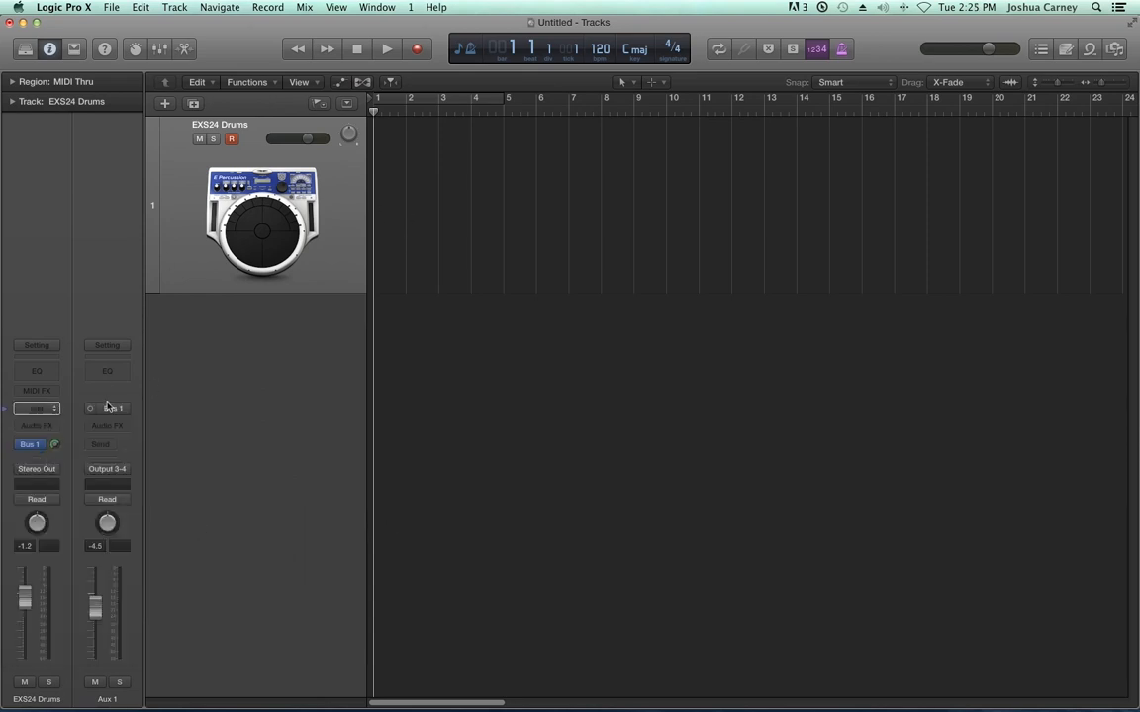
key(ctrl+Up)
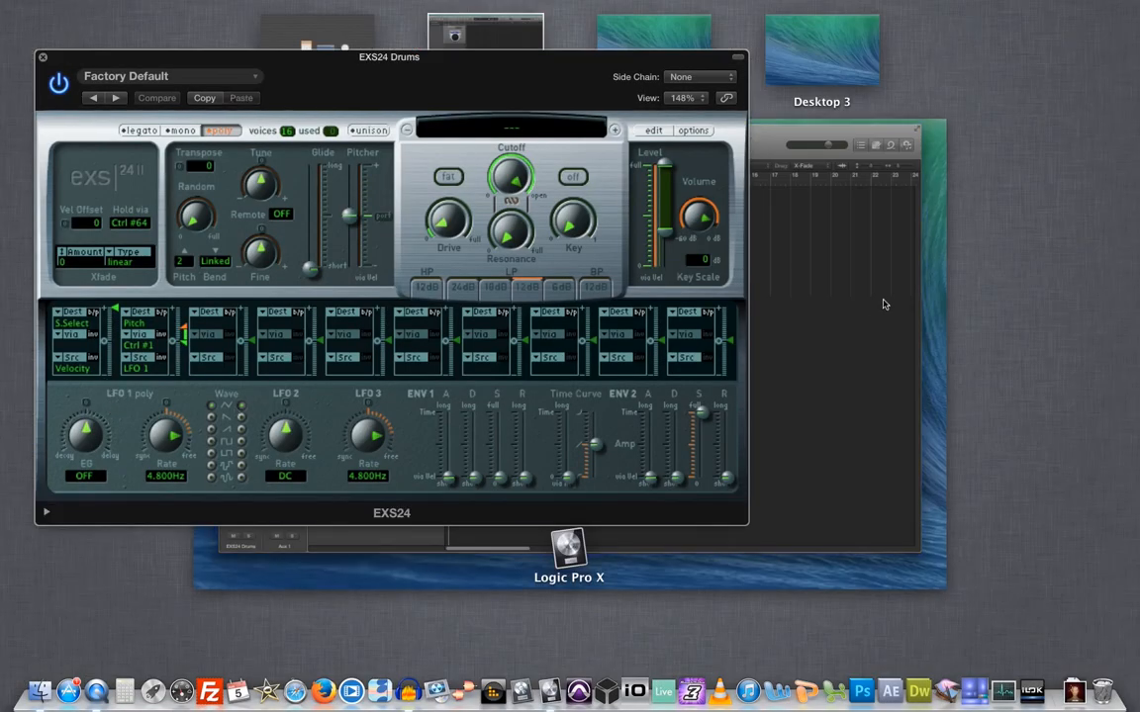
click(885, 303)
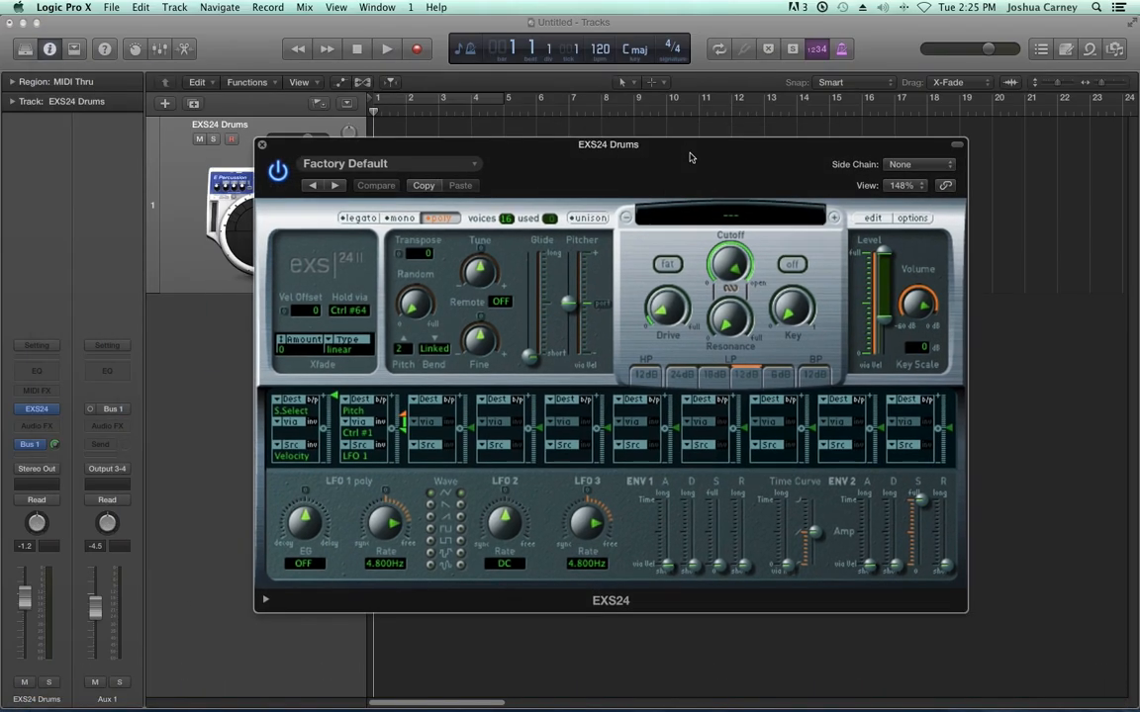
drag(690, 157, 630, 134)
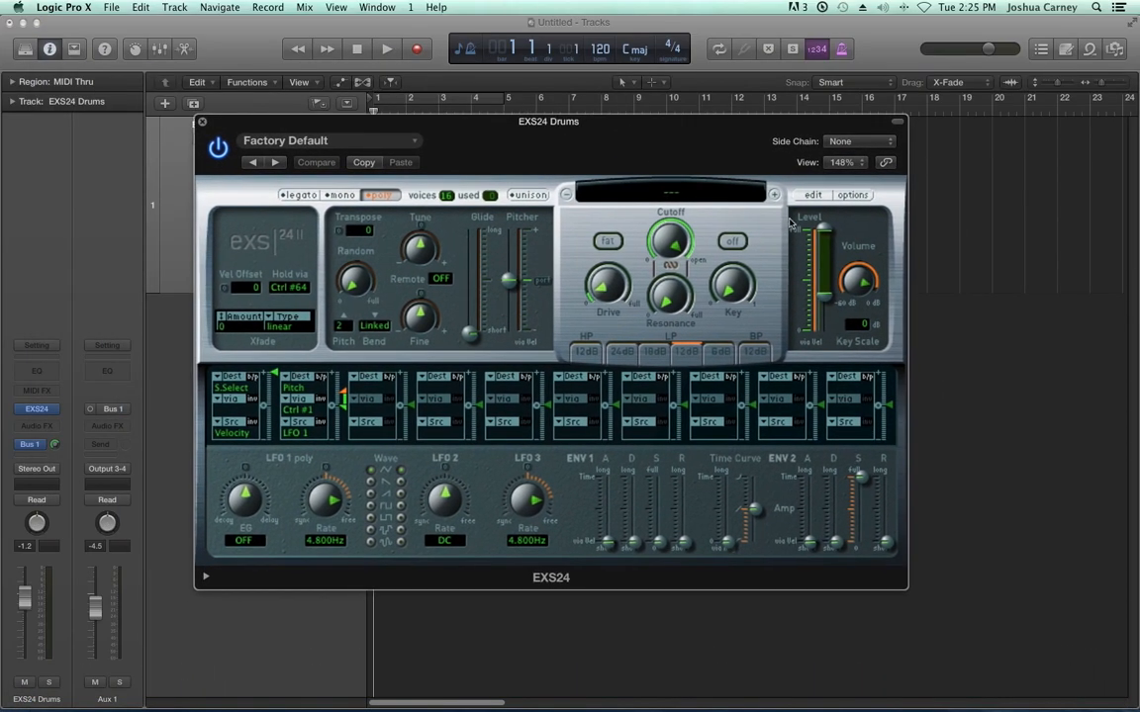
click(811, 195)
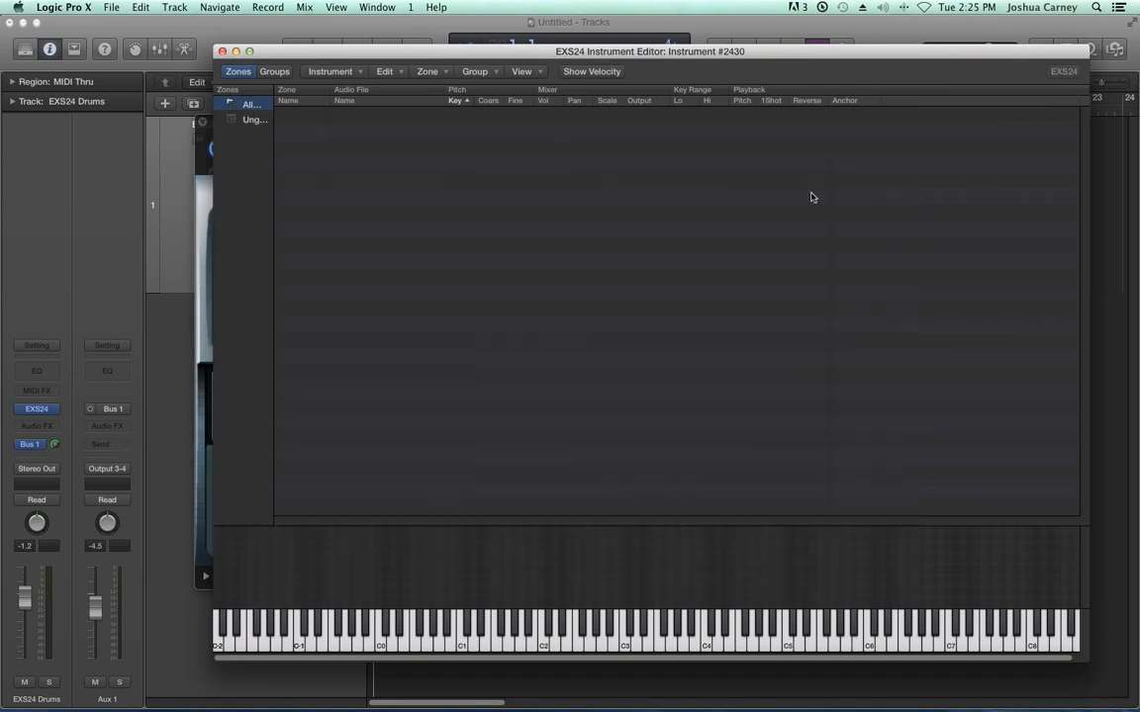
drag(683, 49, 642, 46)
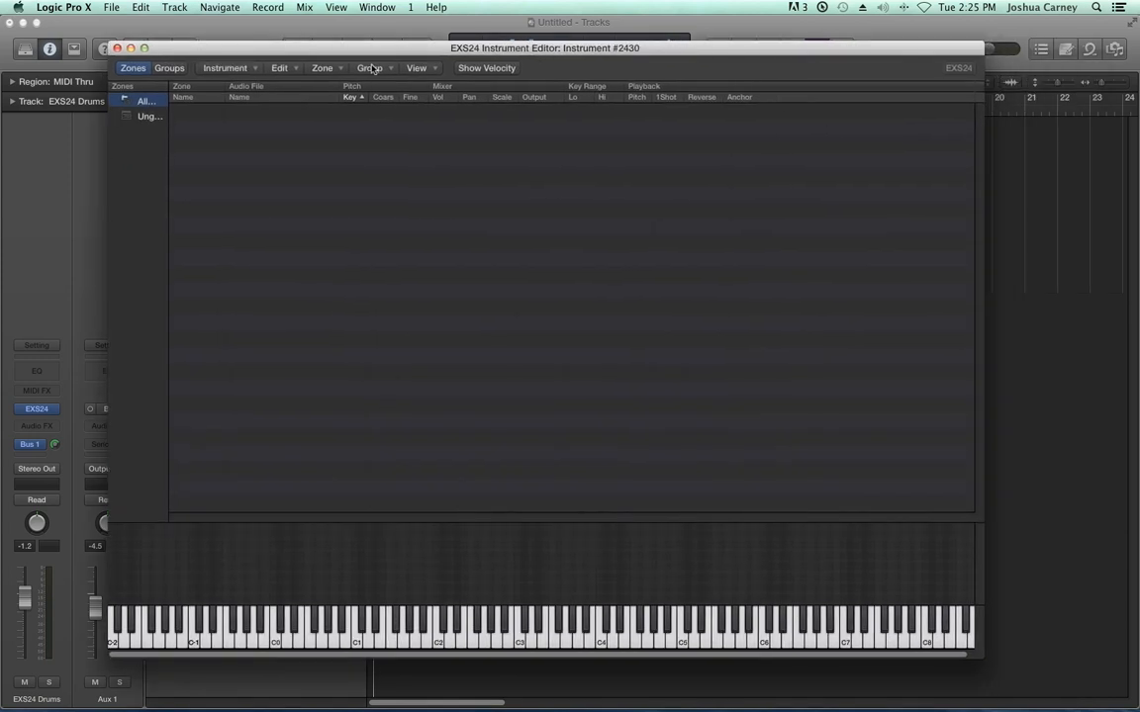
Start loading multiple samples and browse MEDIA HD to AUDIO, zzz Sample Library, Drums, EDM Drum Kits, EDM Kit 001, widening the file browser.
click(334, 72)
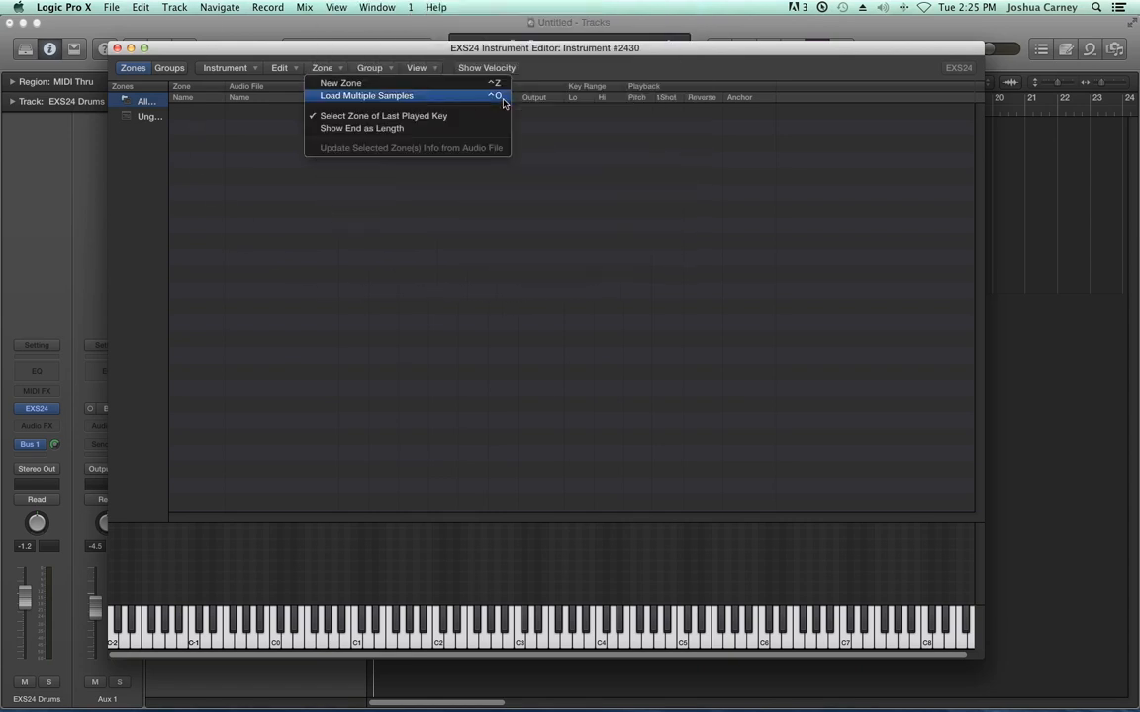
click(548, 195)
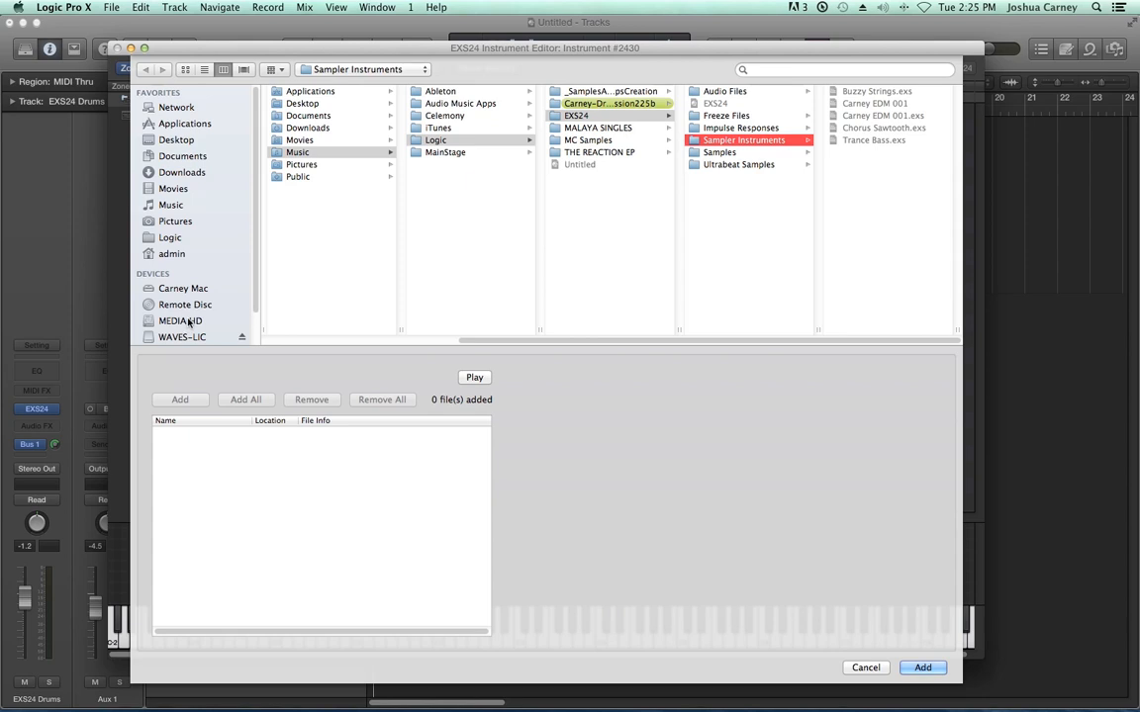
click(188, 322)
click(293, 91)
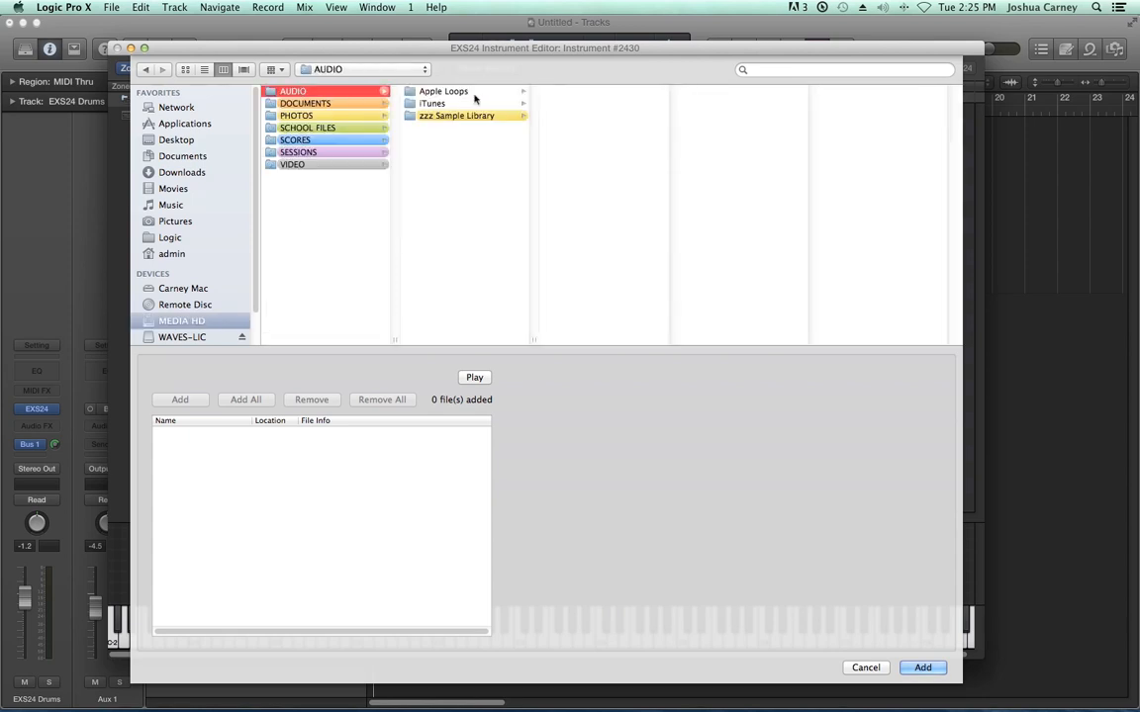
click(460, 116)
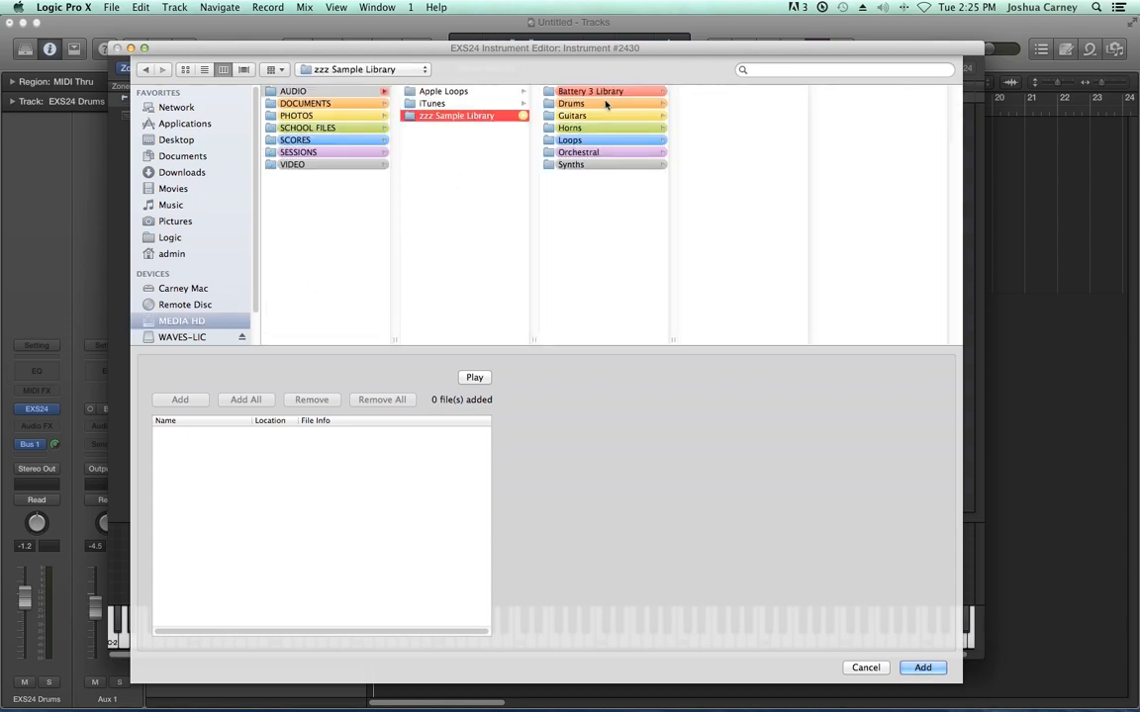
click(554, 102)
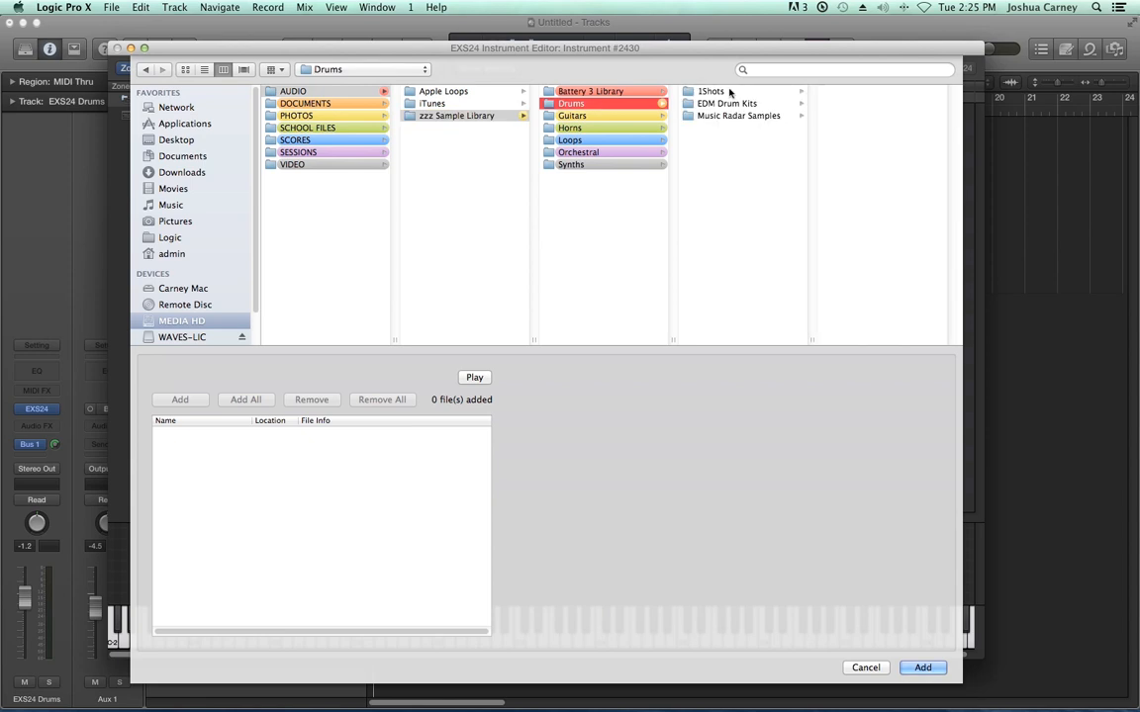
click(732, 104)
click(867, 92)
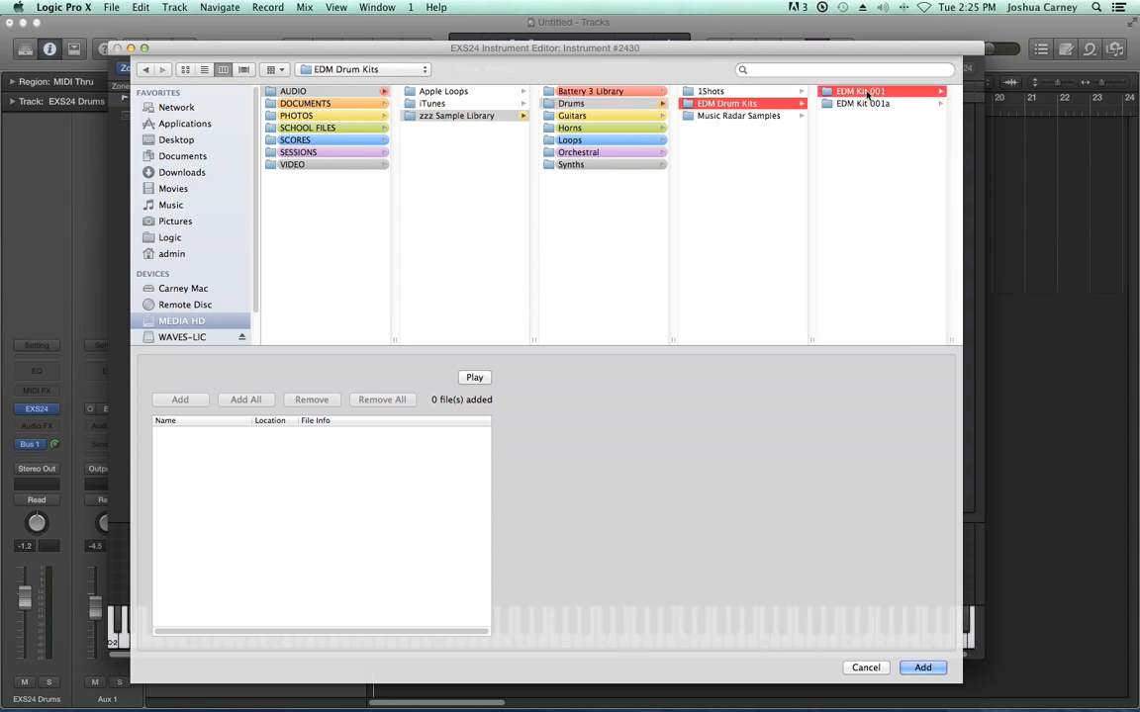
drag(774, 49, 624, 36)
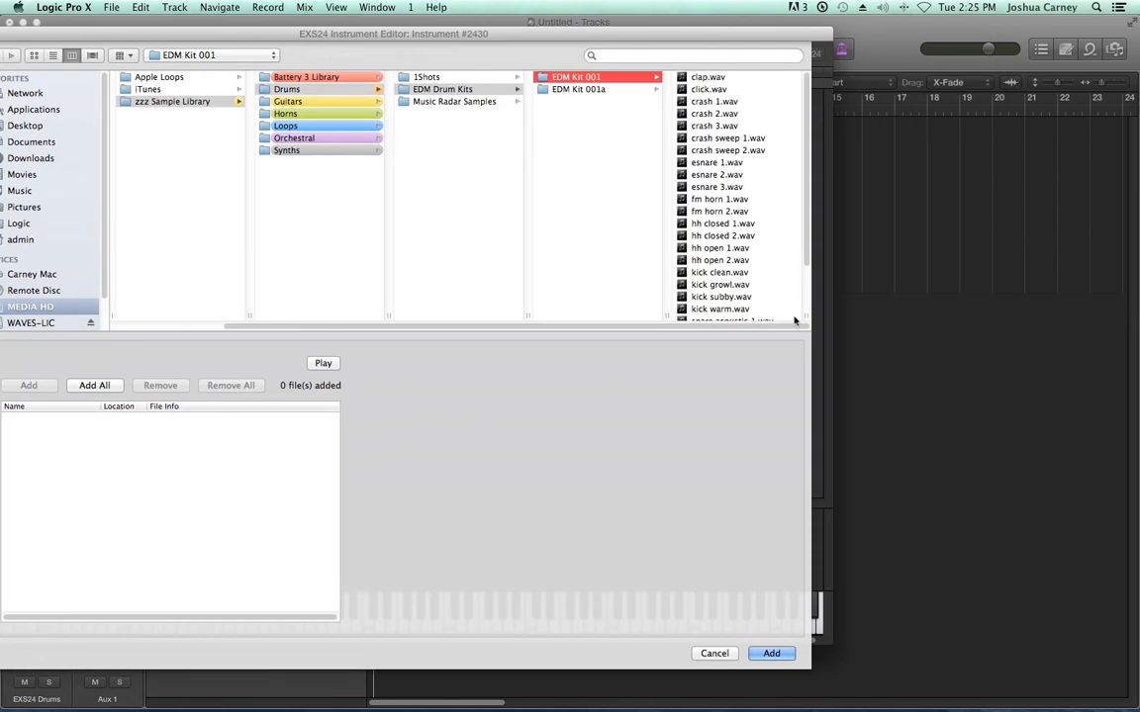
drag(810, 319, 921, 333)
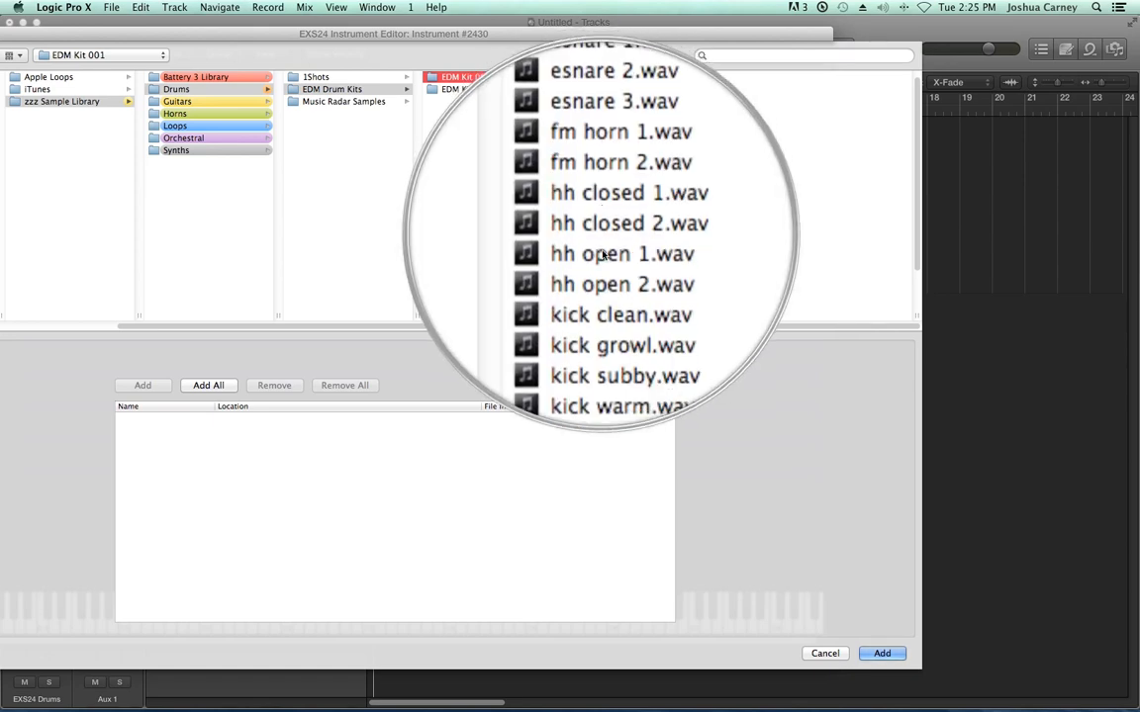
Add all samples from the EDM Kit 001a folder to the load list and confirm the selection.
click(485, 89)
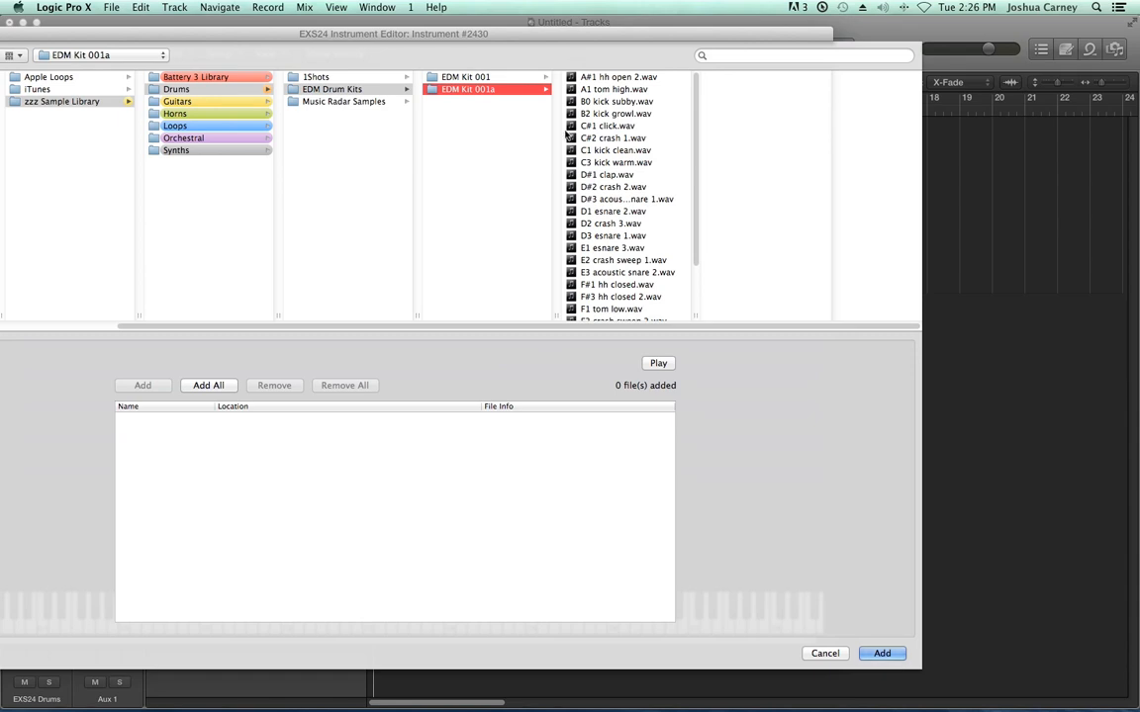
click(447, 75)
click(490, 90)
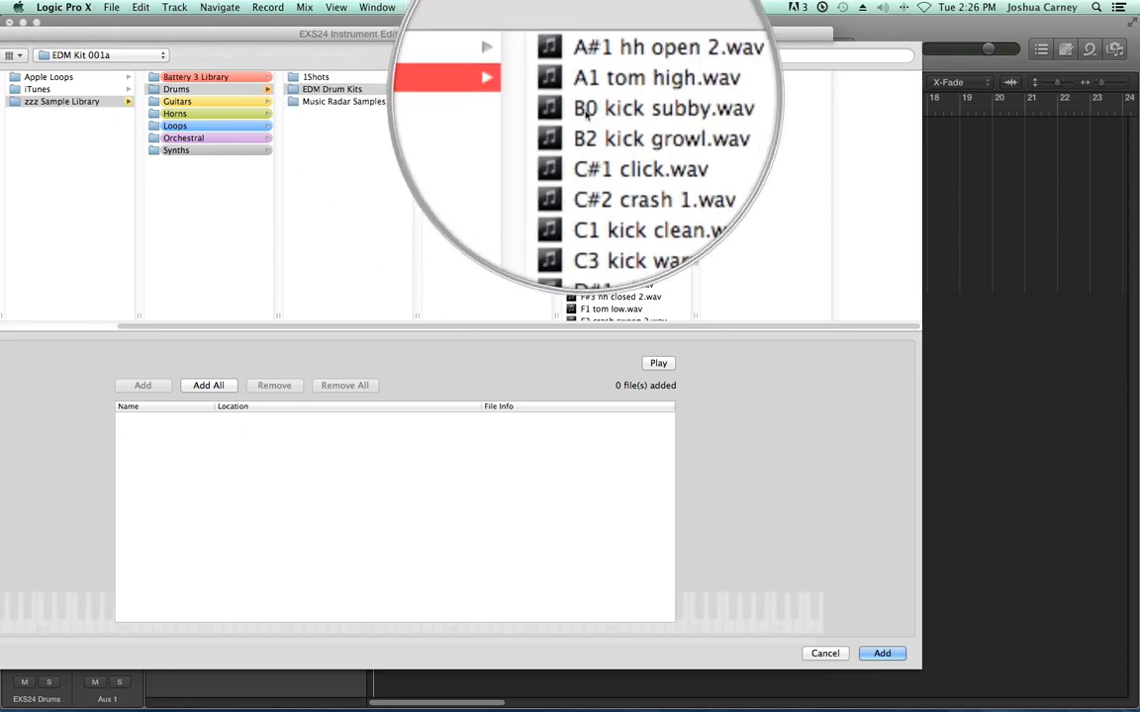
click(624, 140)
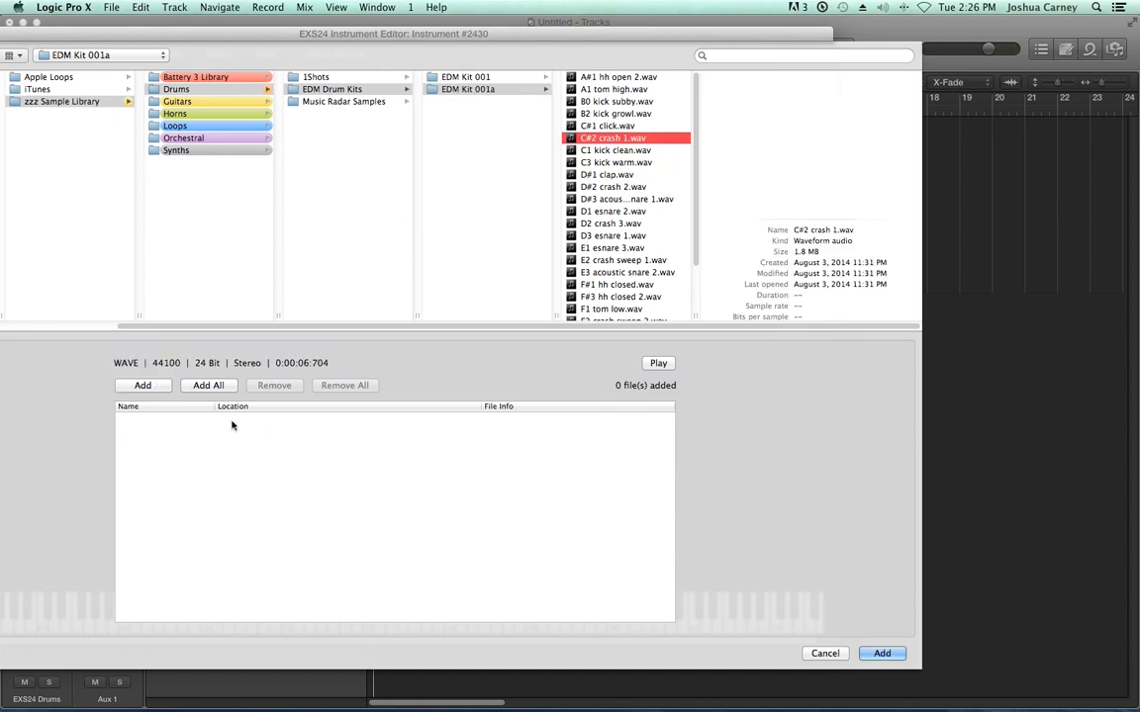
click(205, 386)
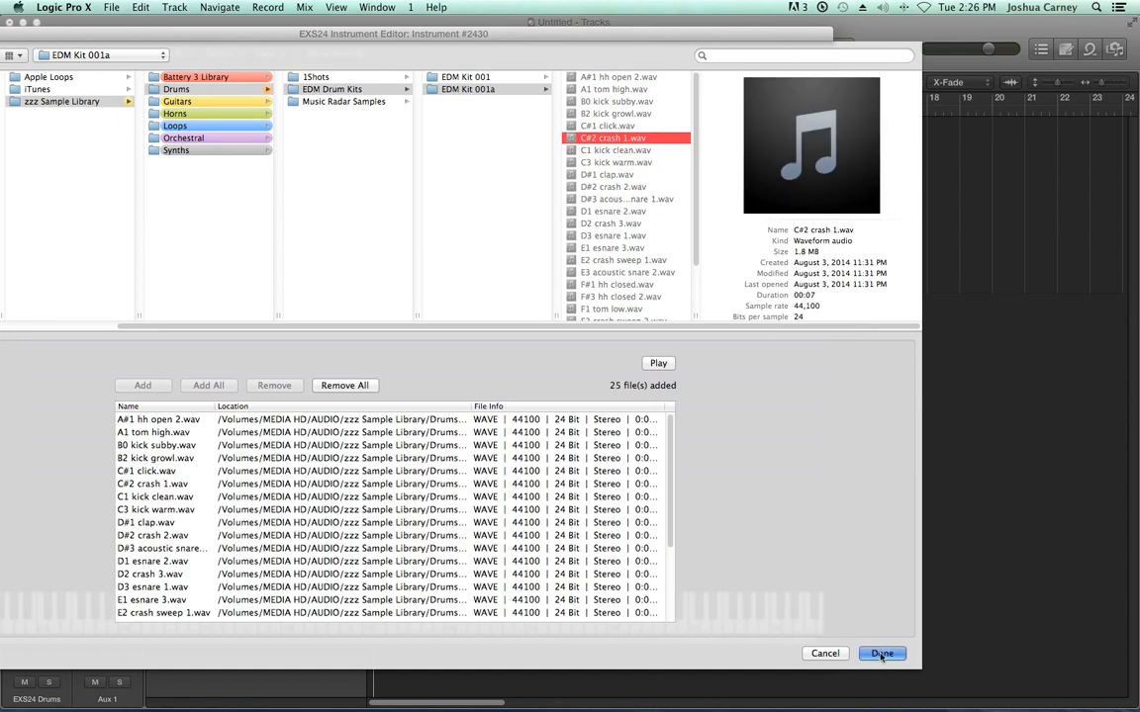
key(Return)
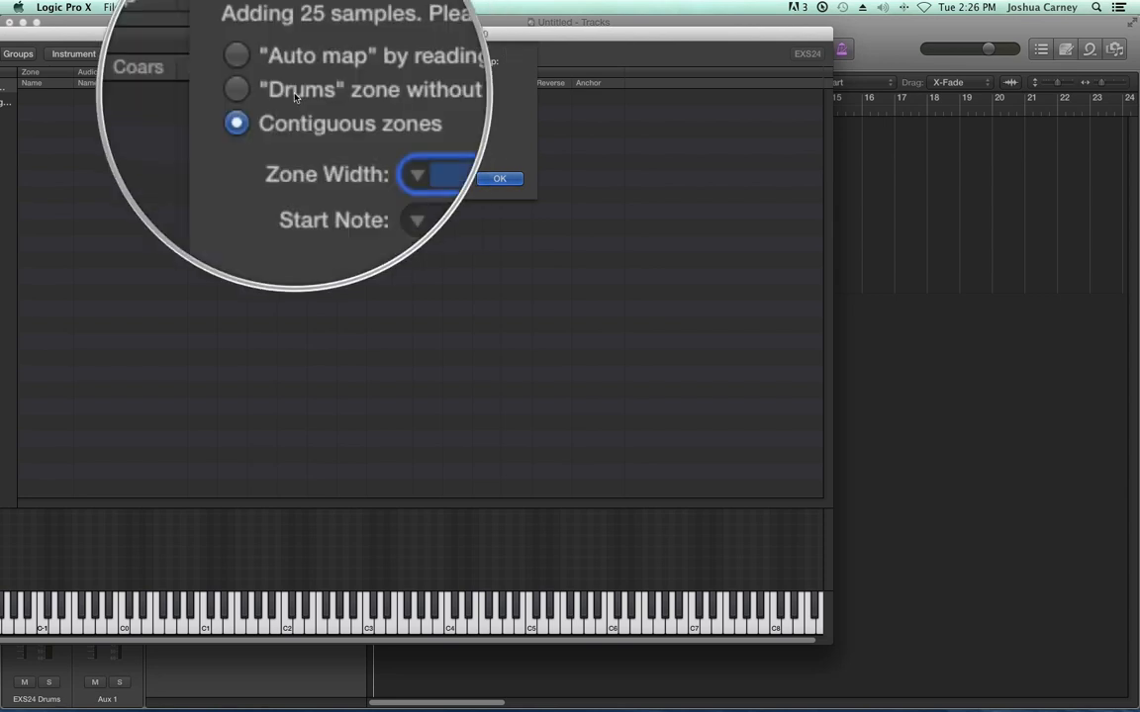
Map the added samples with the "Drums" zone option, taking root keys from the audio files, and review the key assignments.
click(293, 93)
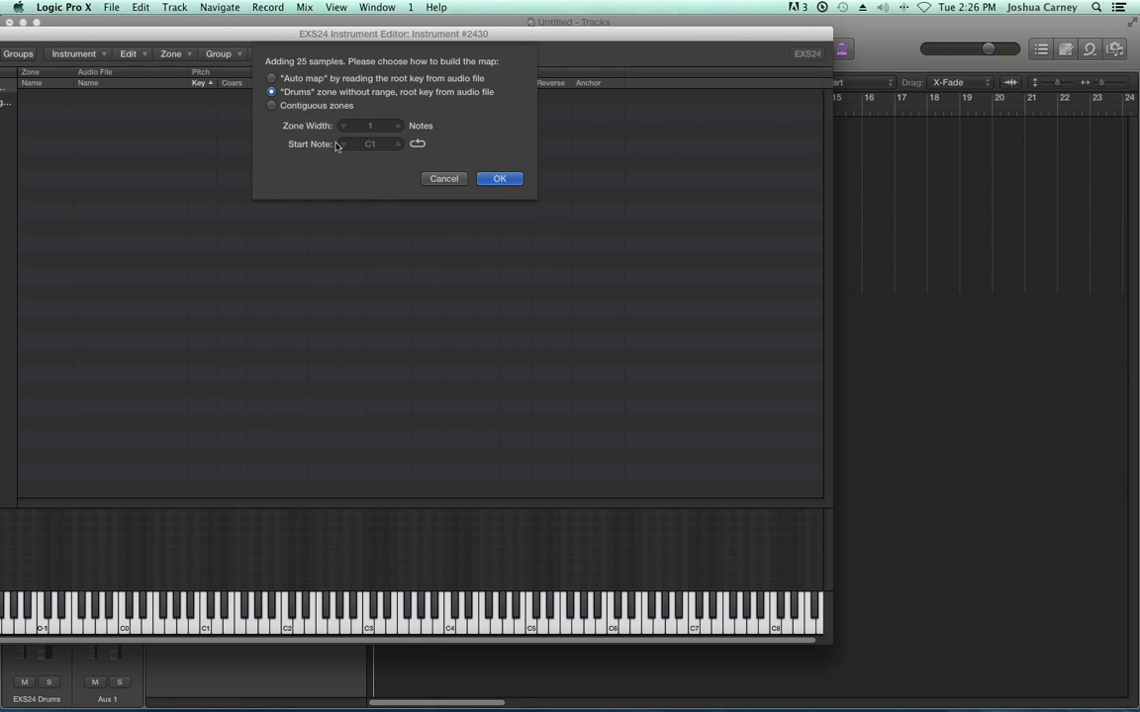
click(481, 179)
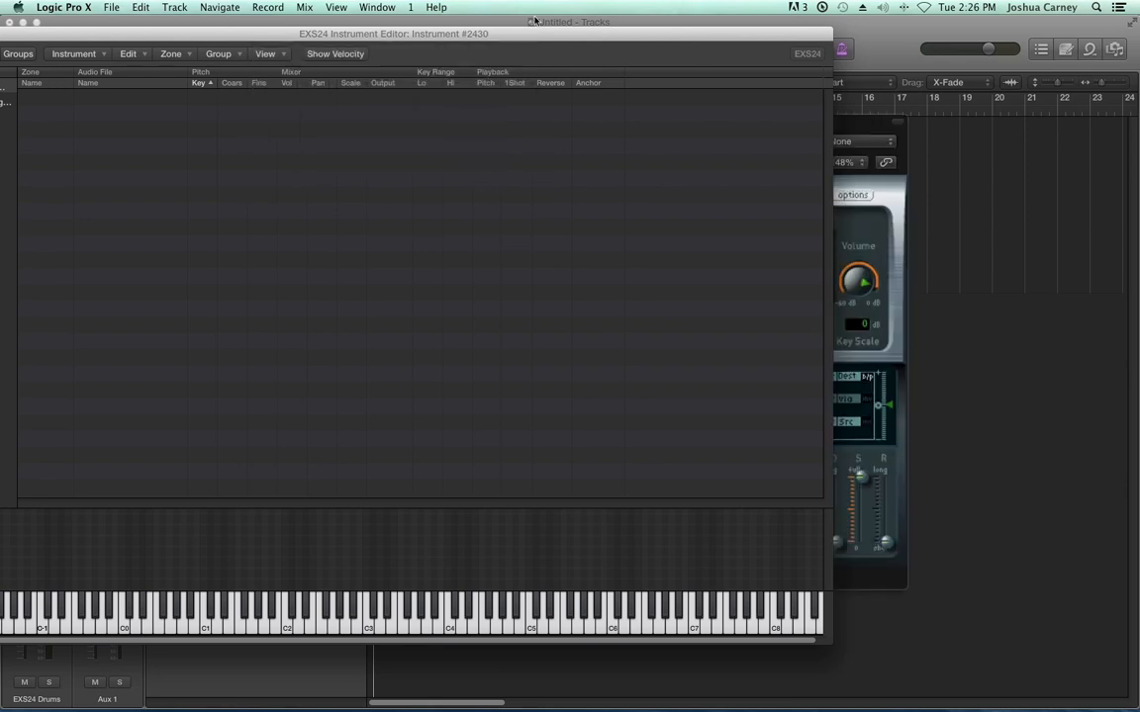
drag(516, 40, 662, 37)
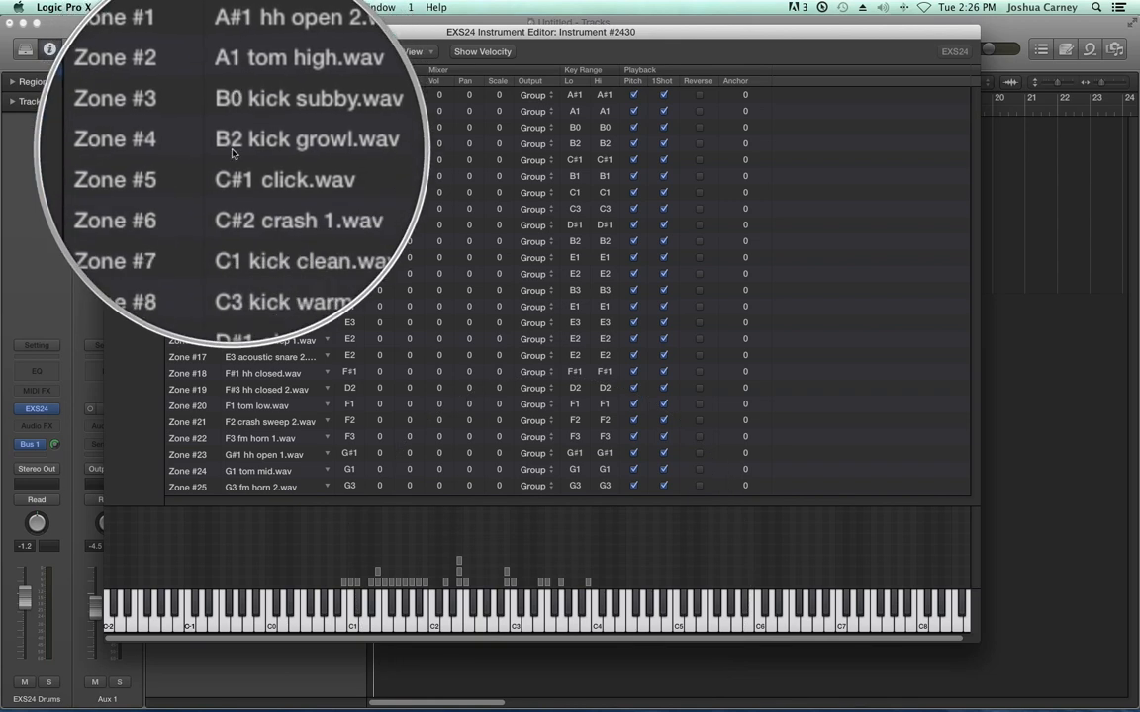
mouse_move(231, 152)
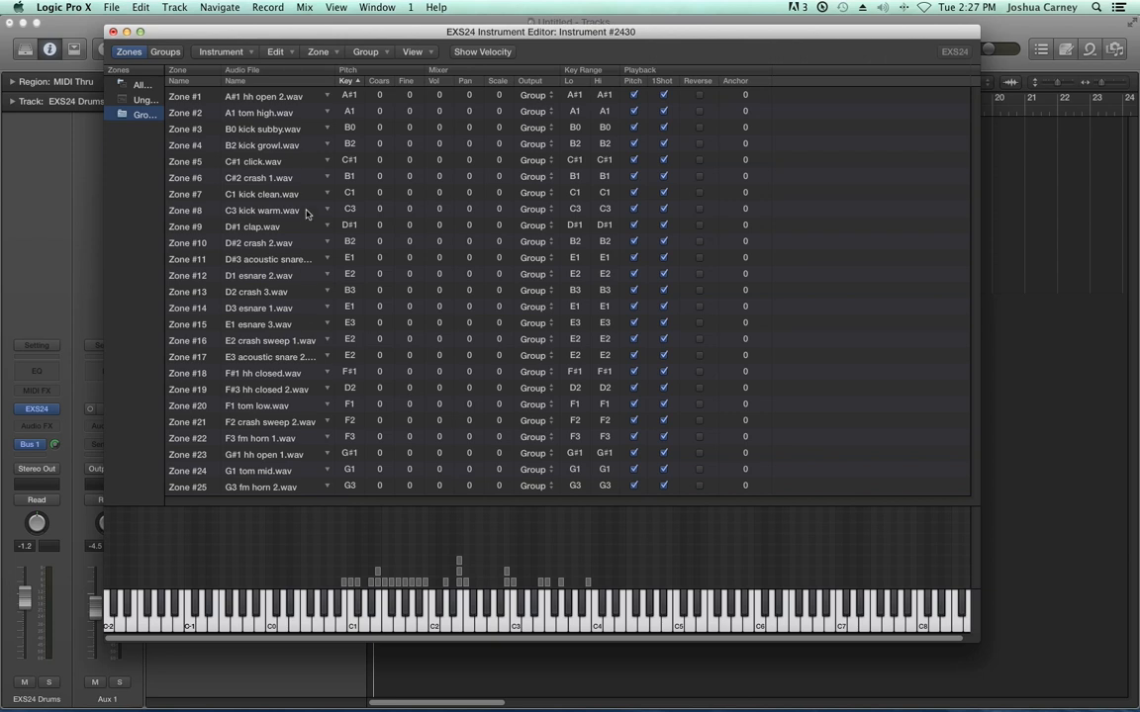
mouse_move(306, 212)
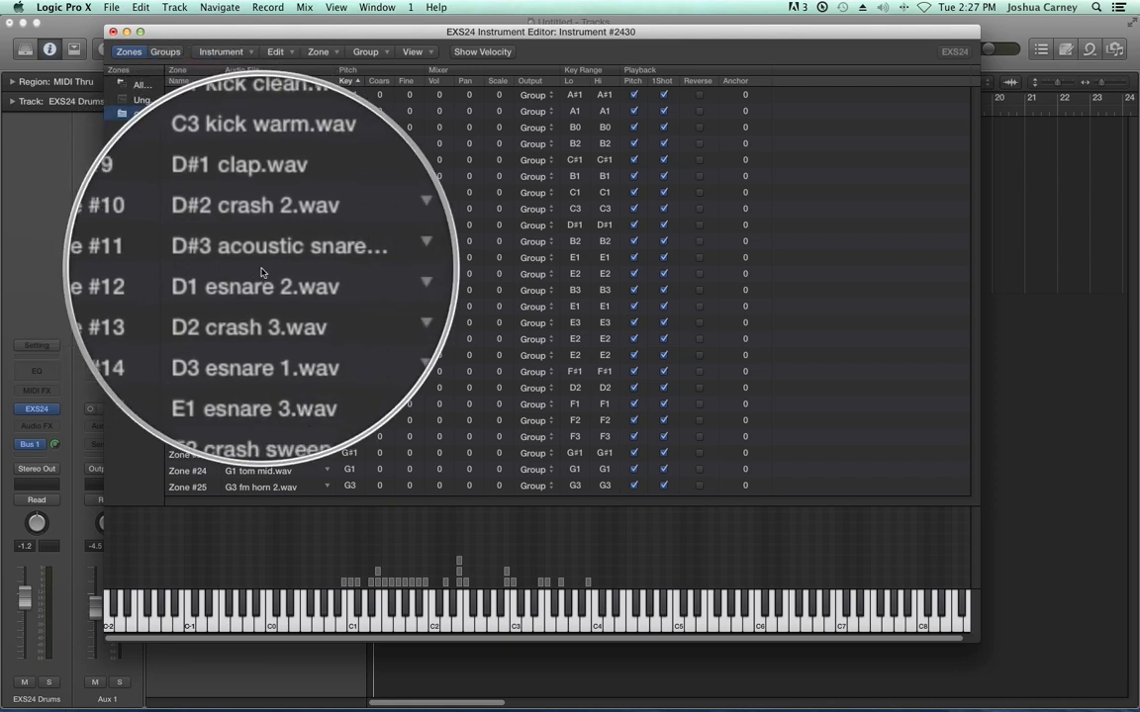
mouse_move(263, 271)
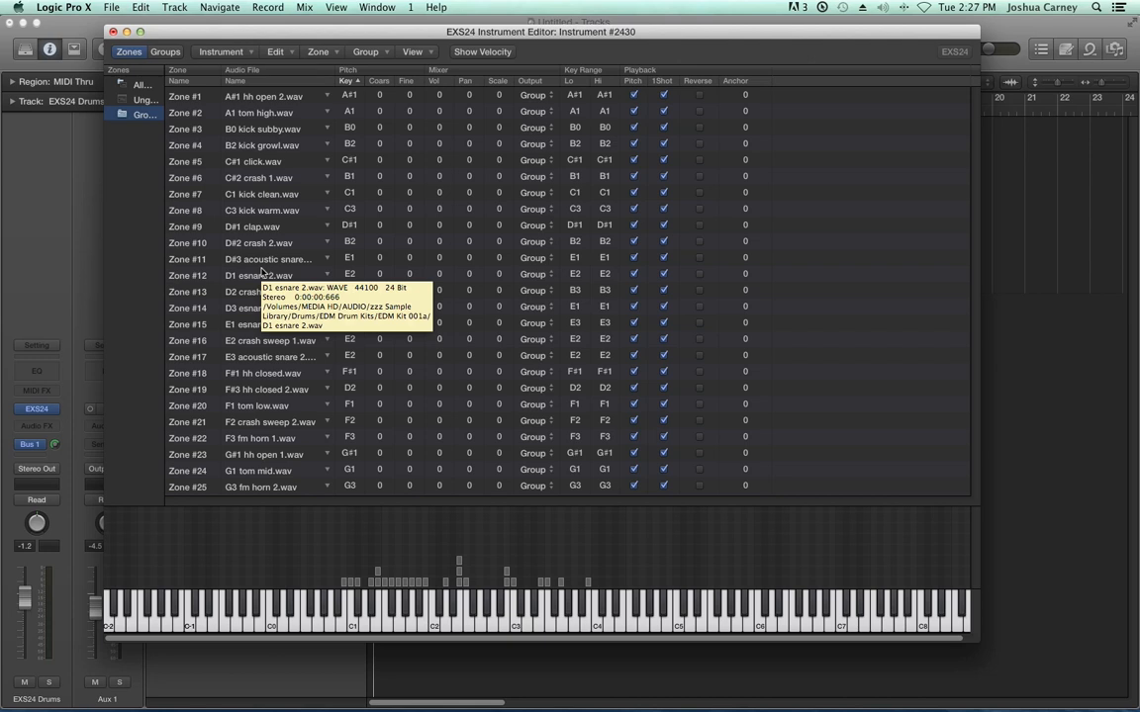
Create a new empty sampler instrument, discarding the unsaved changes to the current one.
click(197, 51)
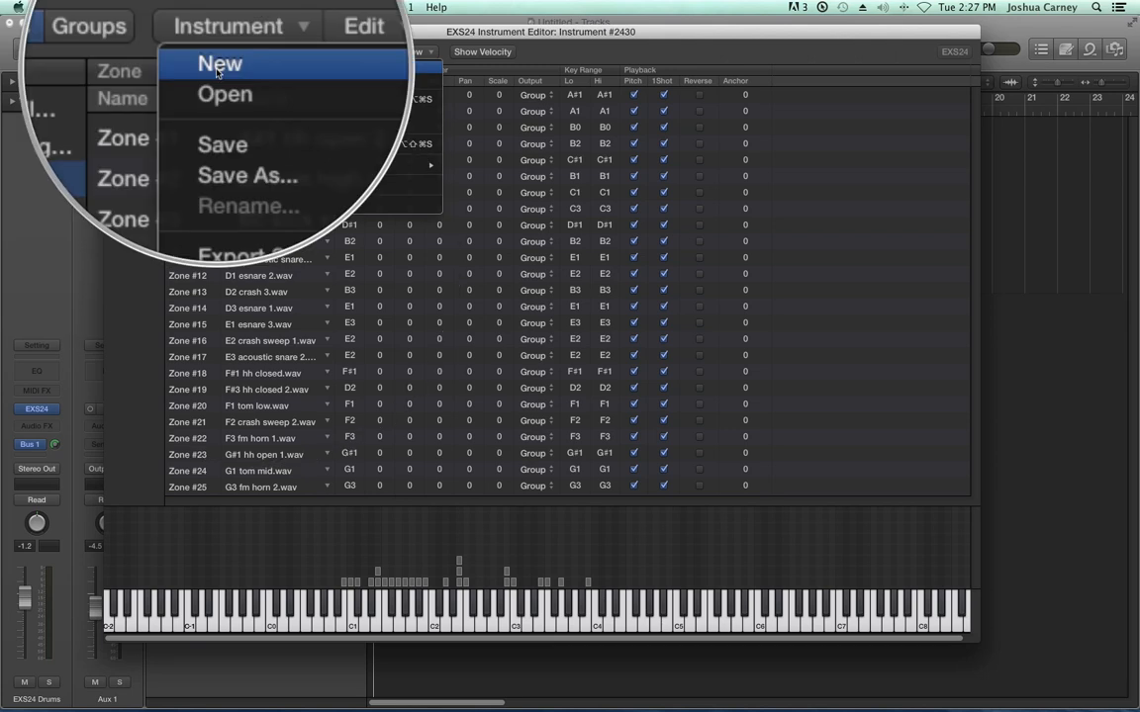
click(188, 62)
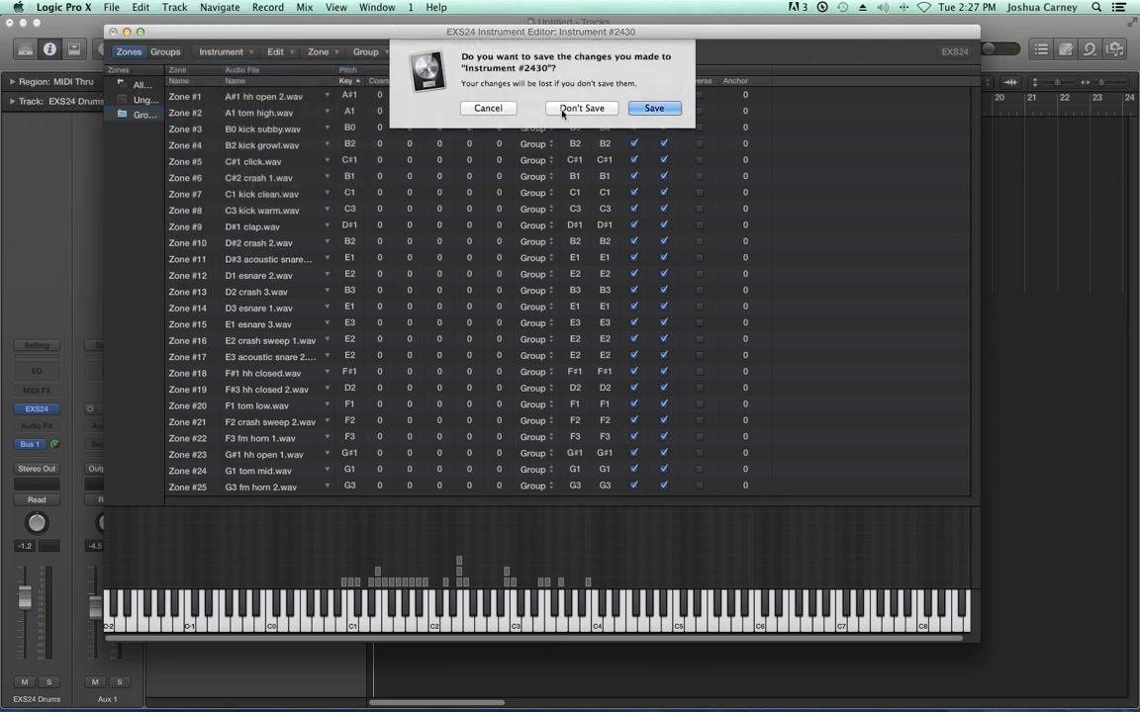
click(582, 108)
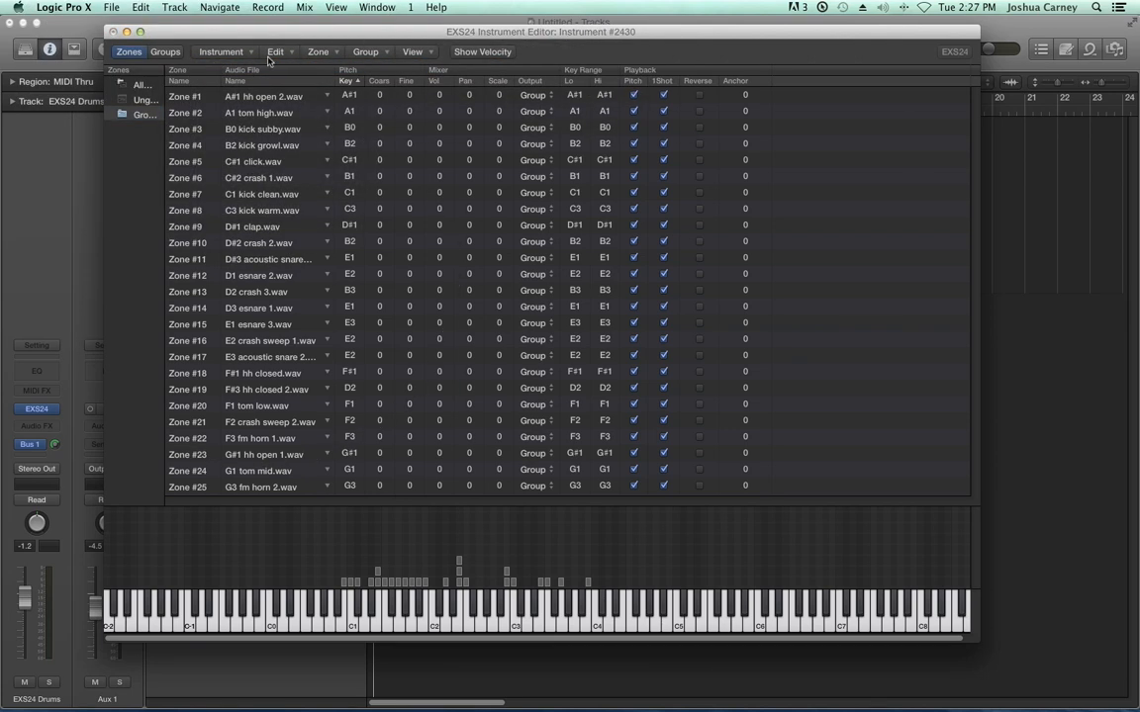
Load all samples from the EDM Kit 001 folder into the new instrument, up to the choice of zone mapping.
click(319, 51)
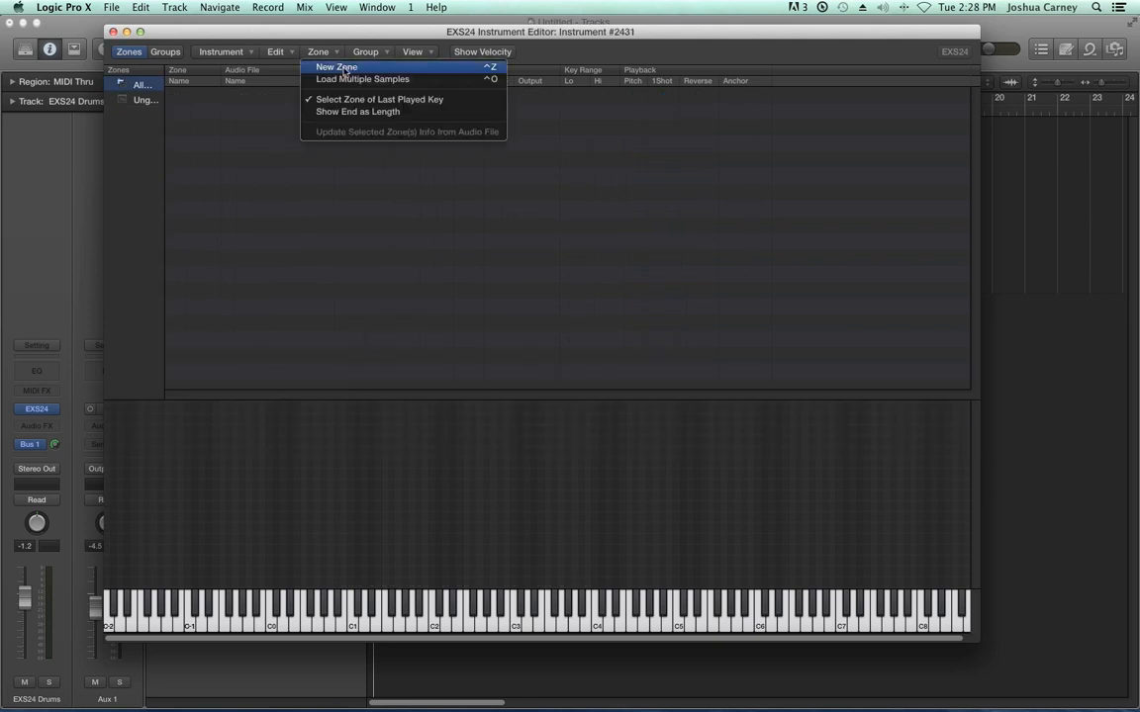
click(326, 79)
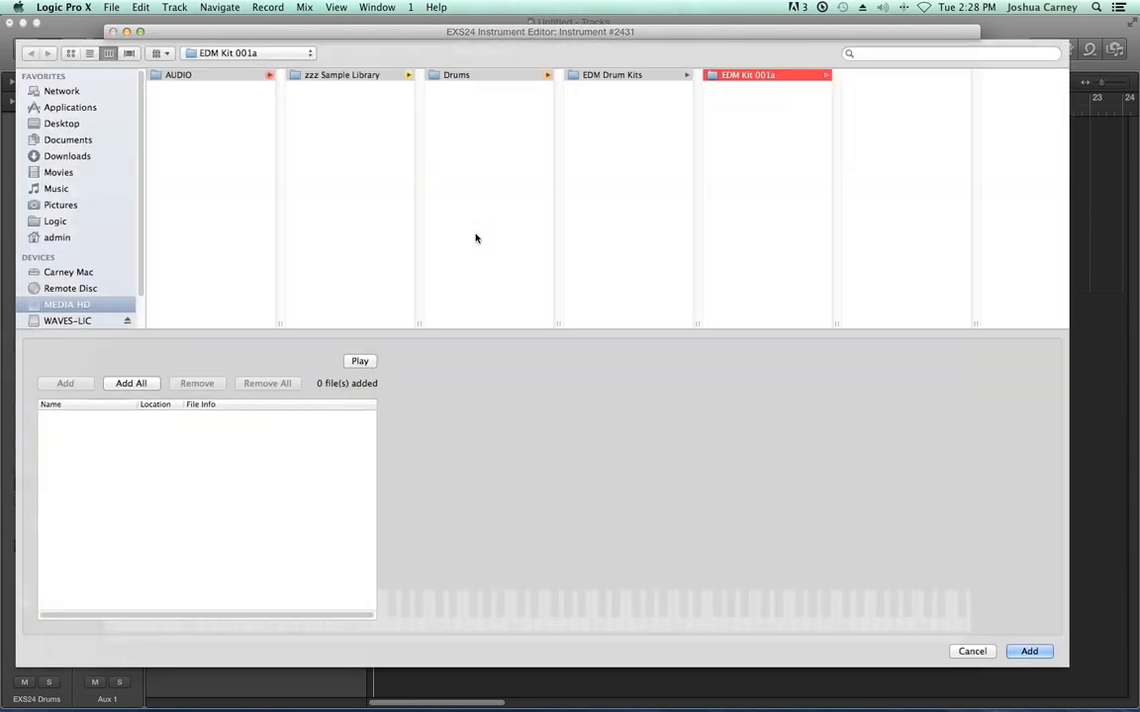
click(683, 75)
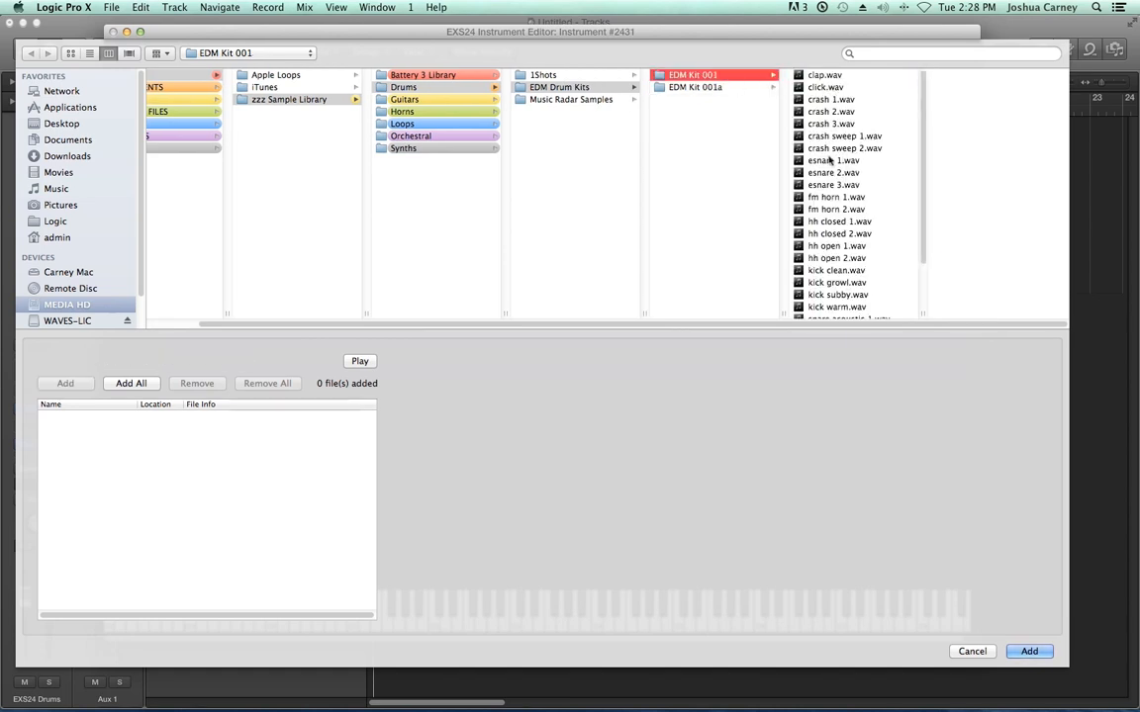
scroll(826, 140, down, 1)
click(145, 388)
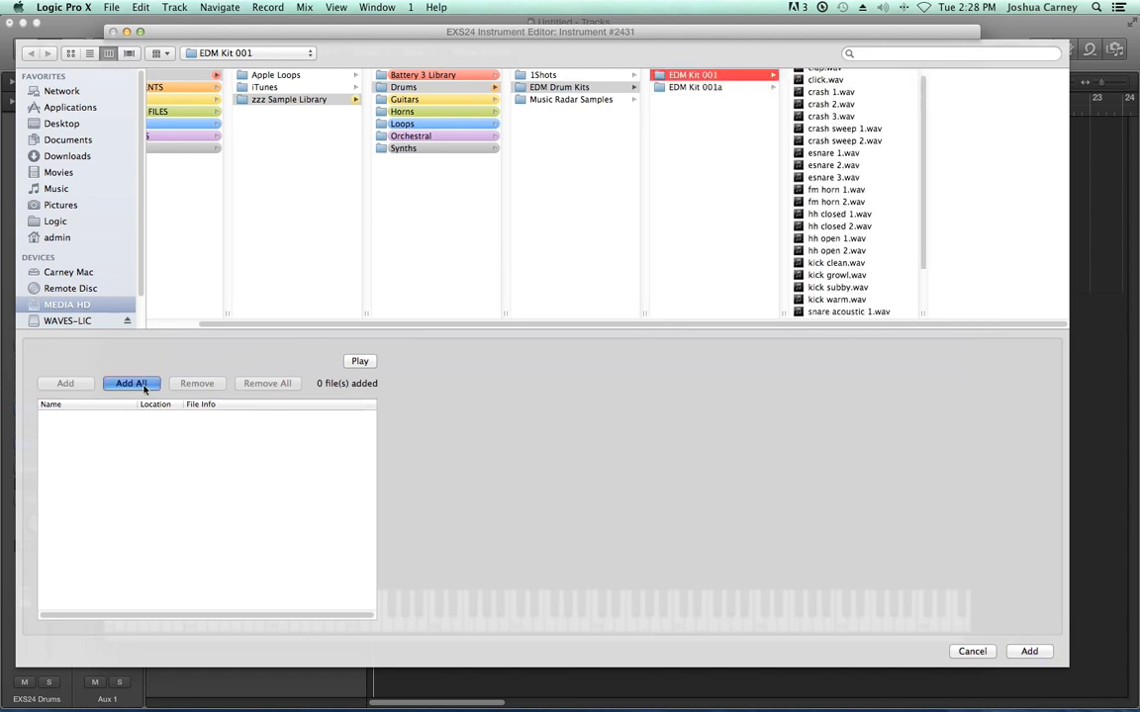
click(1029, 649)
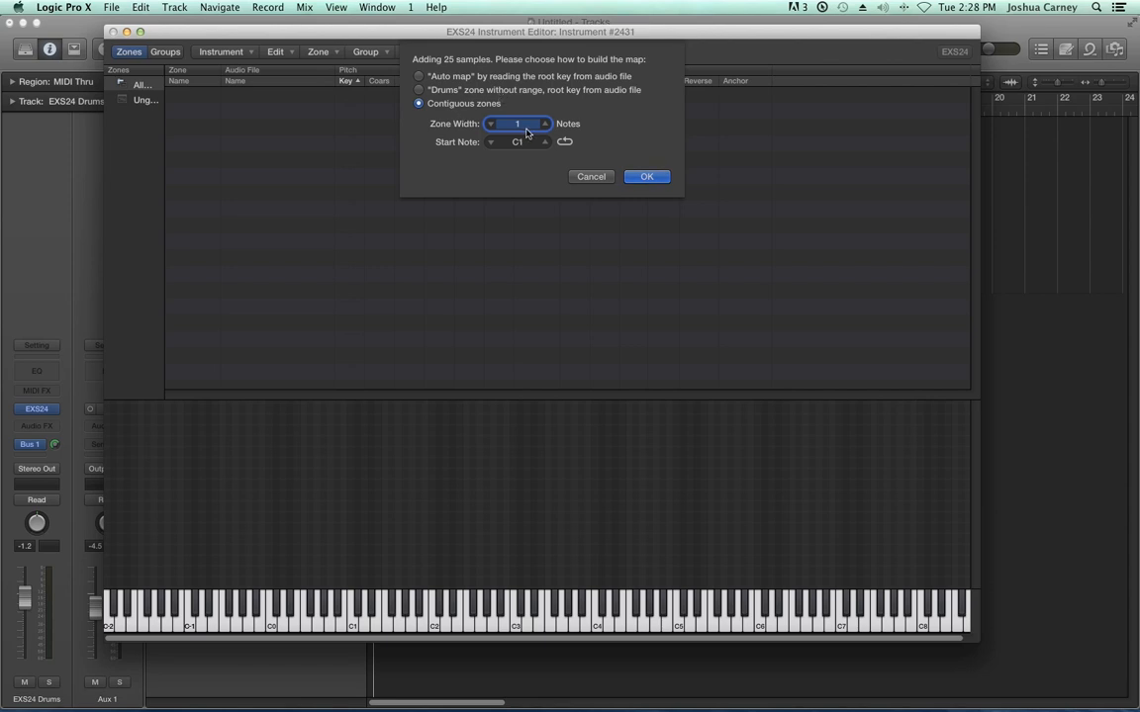
Map the samples as contiguous zones one note wide starting at C1, and audition the keys from C1 to C3.
click(644, 178)
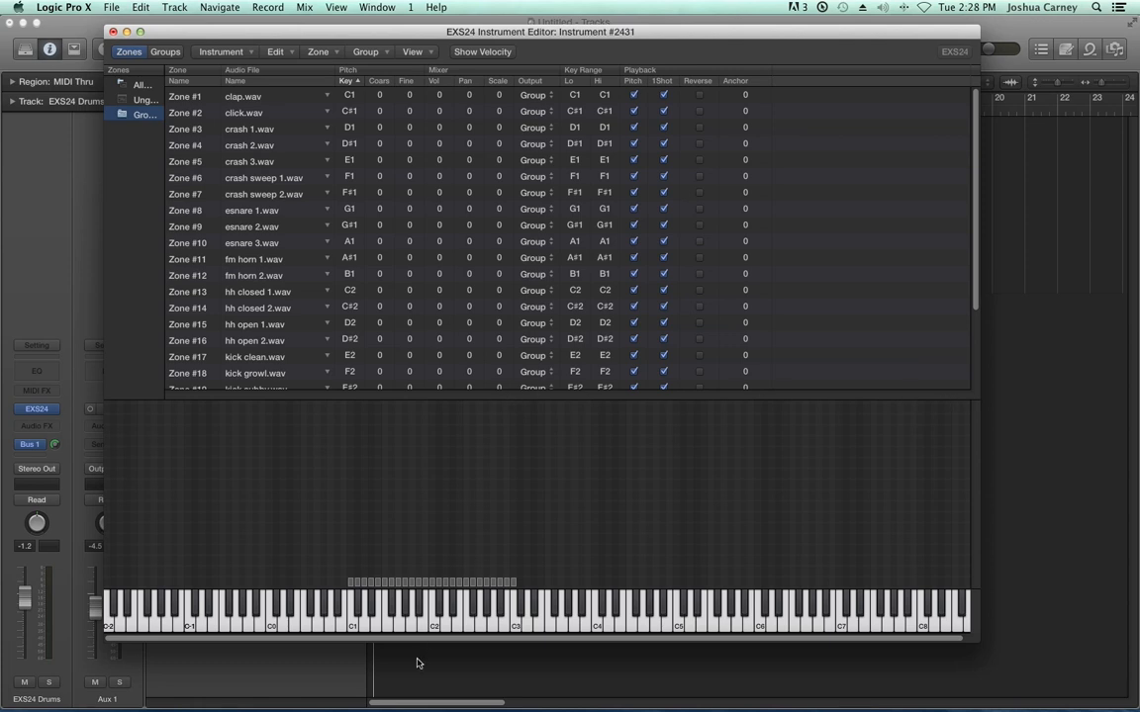
click(352, 627)
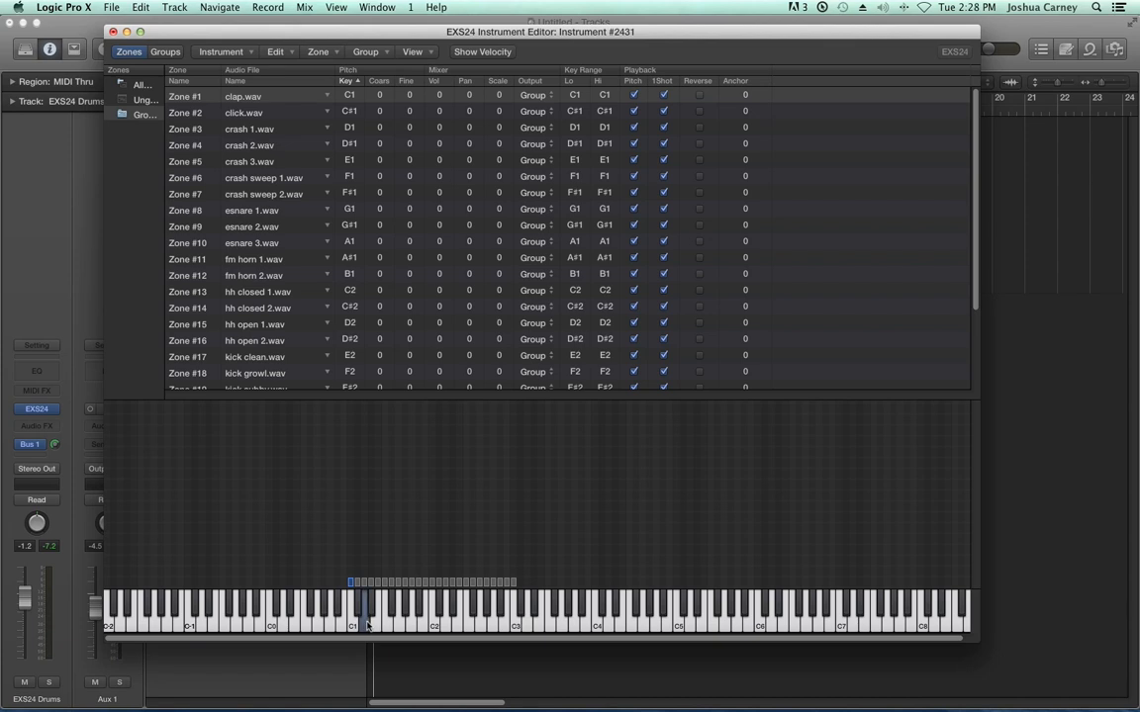
click(369, 625)
click(375, 621)
drag(375, 621, 518, 627)
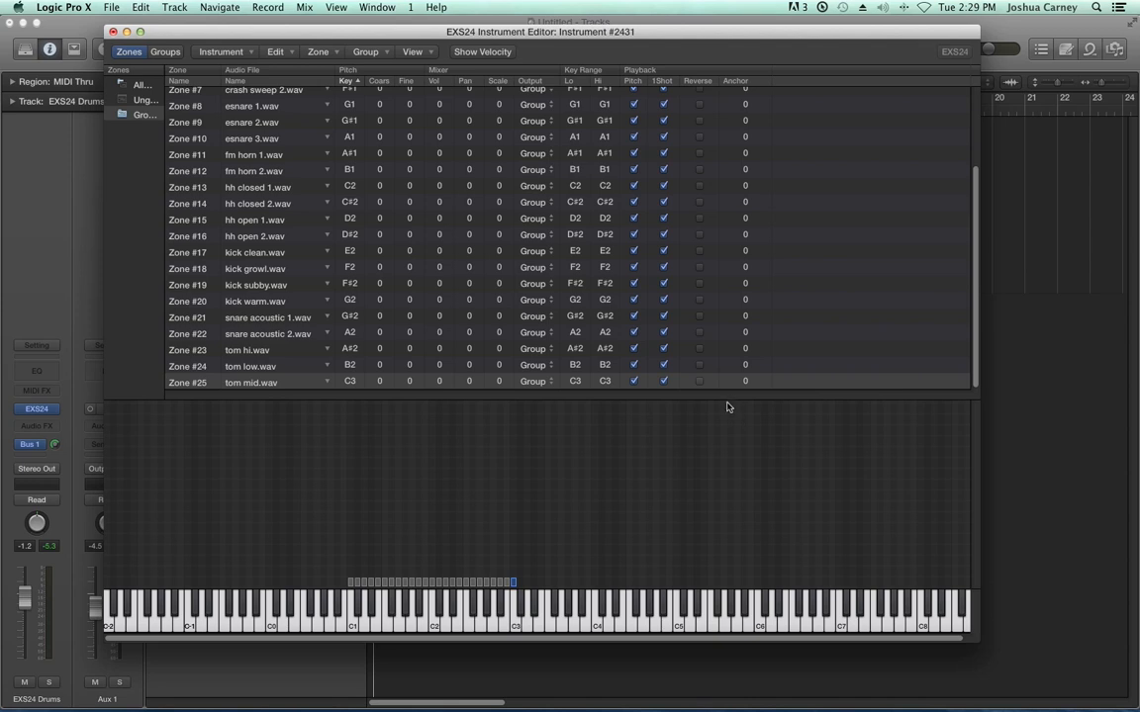
Enlarge the zone list to show every zone, and check the keys assigned to clap.wav and crash 1.wav.
drag(725, 400, 725, 554)
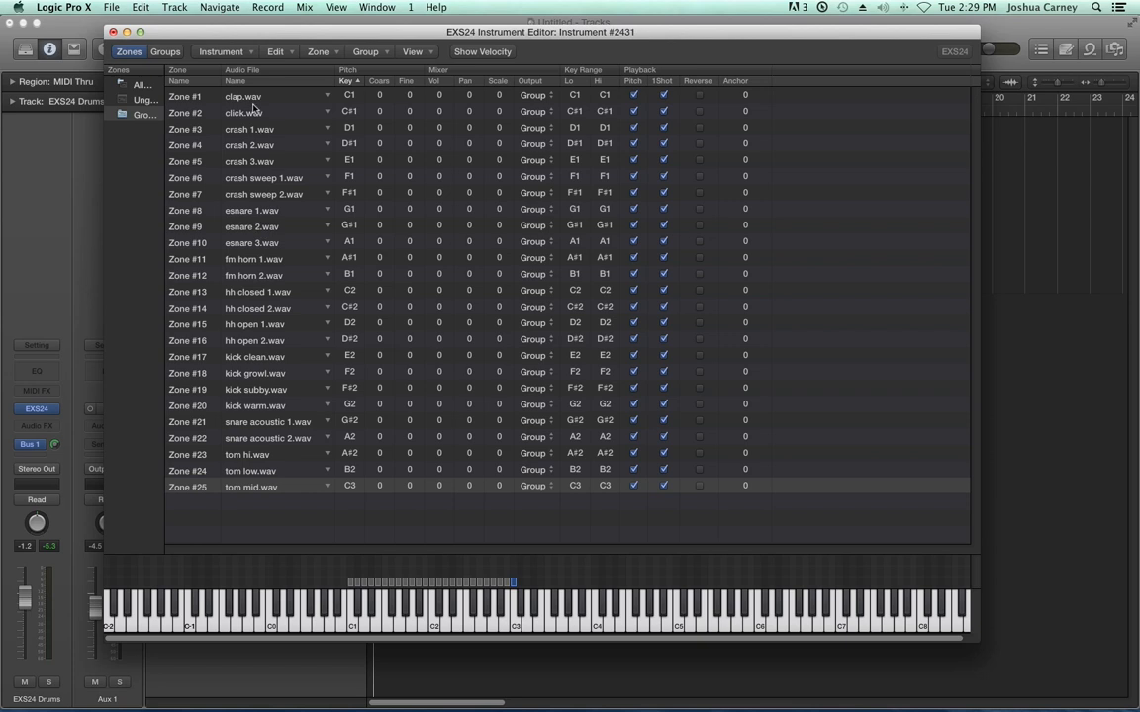
mouse_move(254, 107)
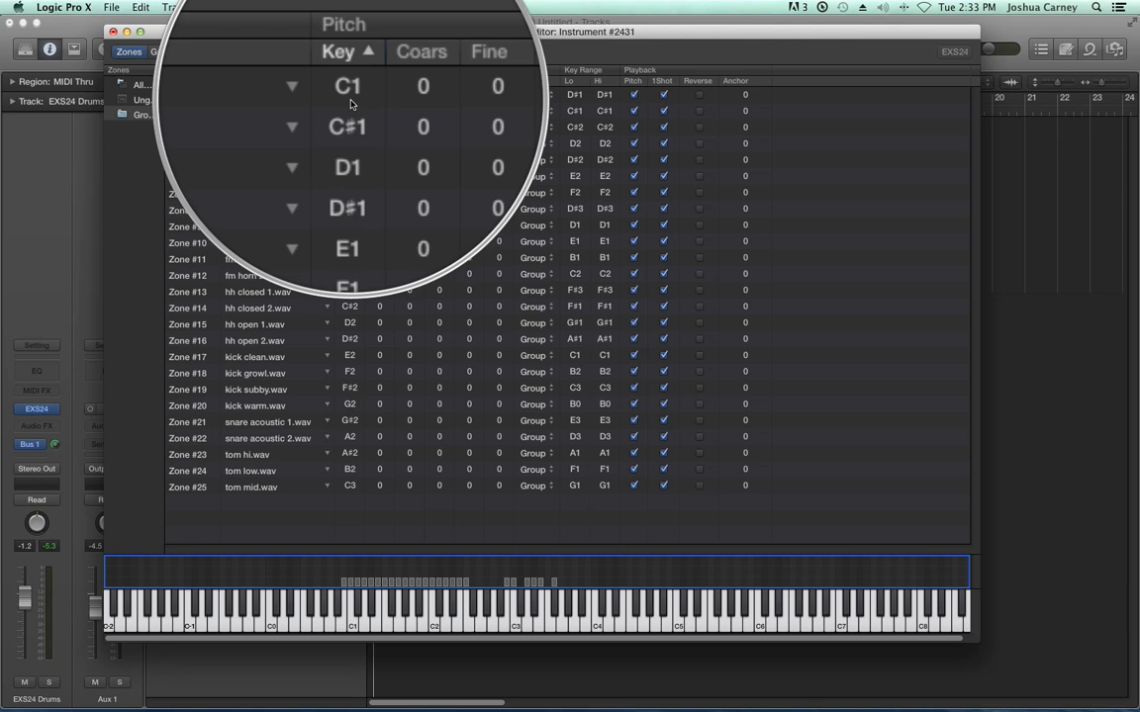
click(242, 95)
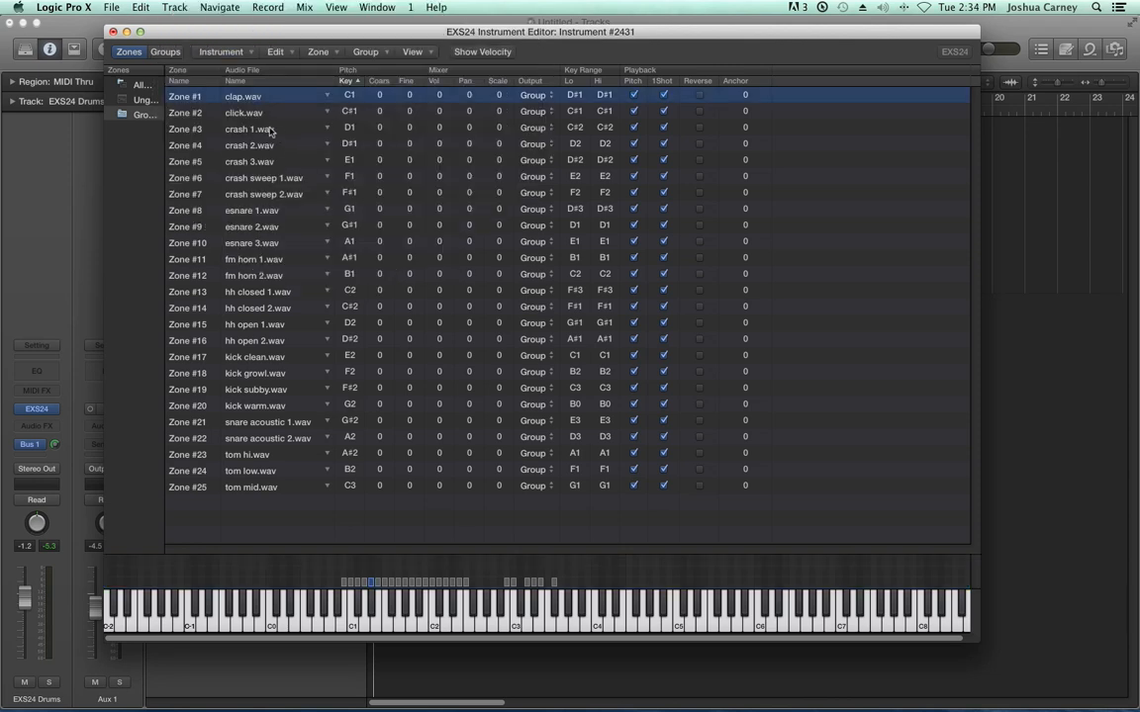
click(252, 127)
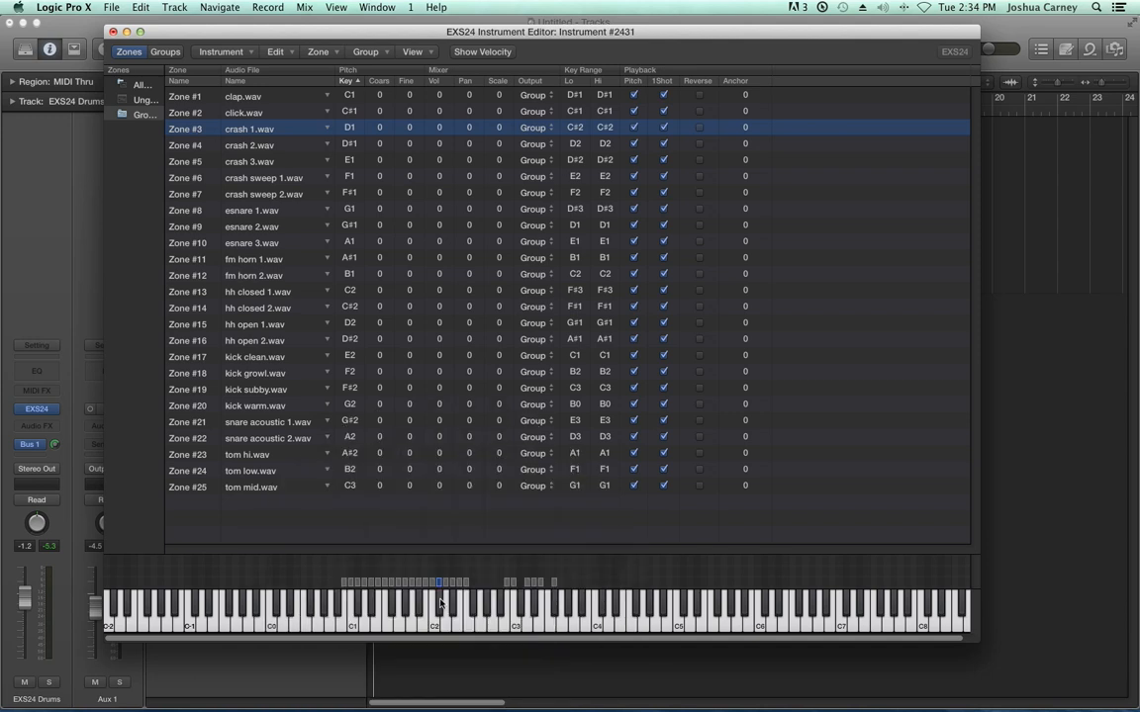
click(440, 604)
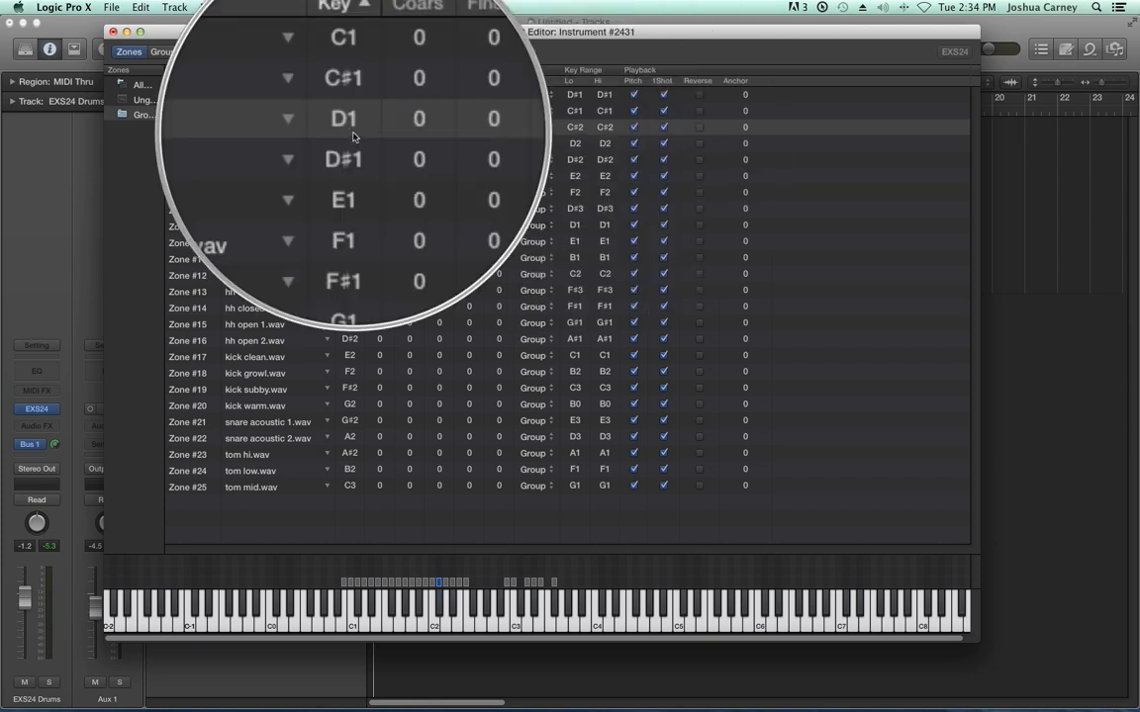
Move the crash 1.wav zone onto D#1 to layer it with clap.wav, and audition the combined key.
drag(440, 585, 371, 585)
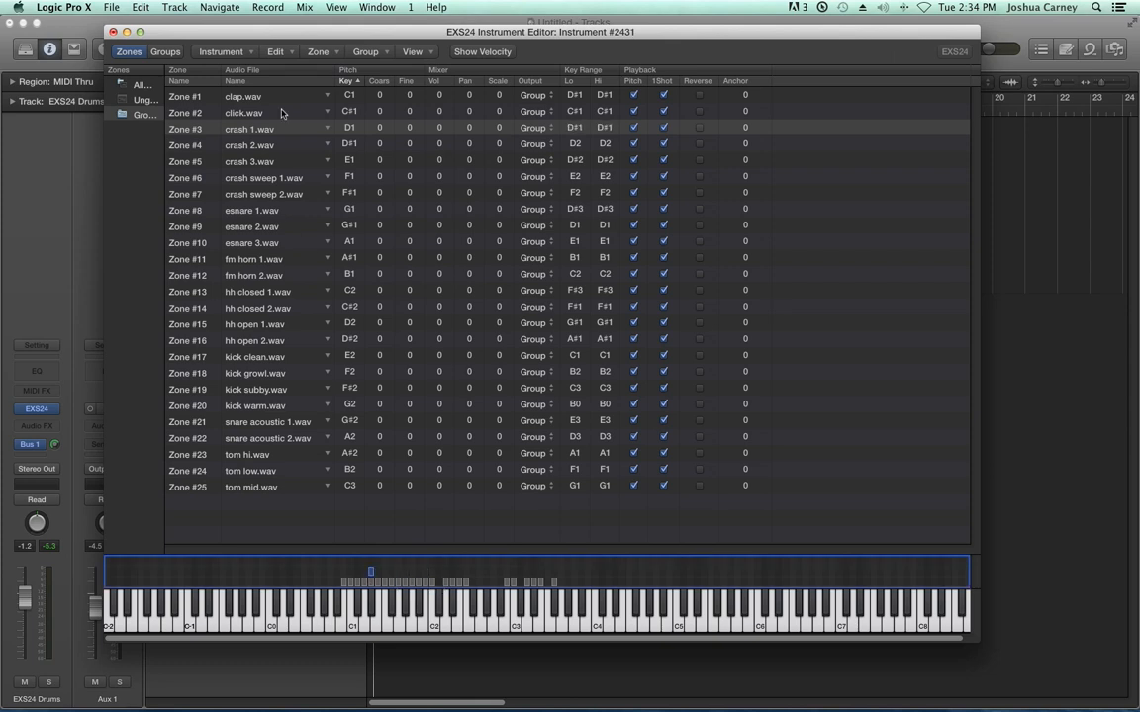
click(373, 613)
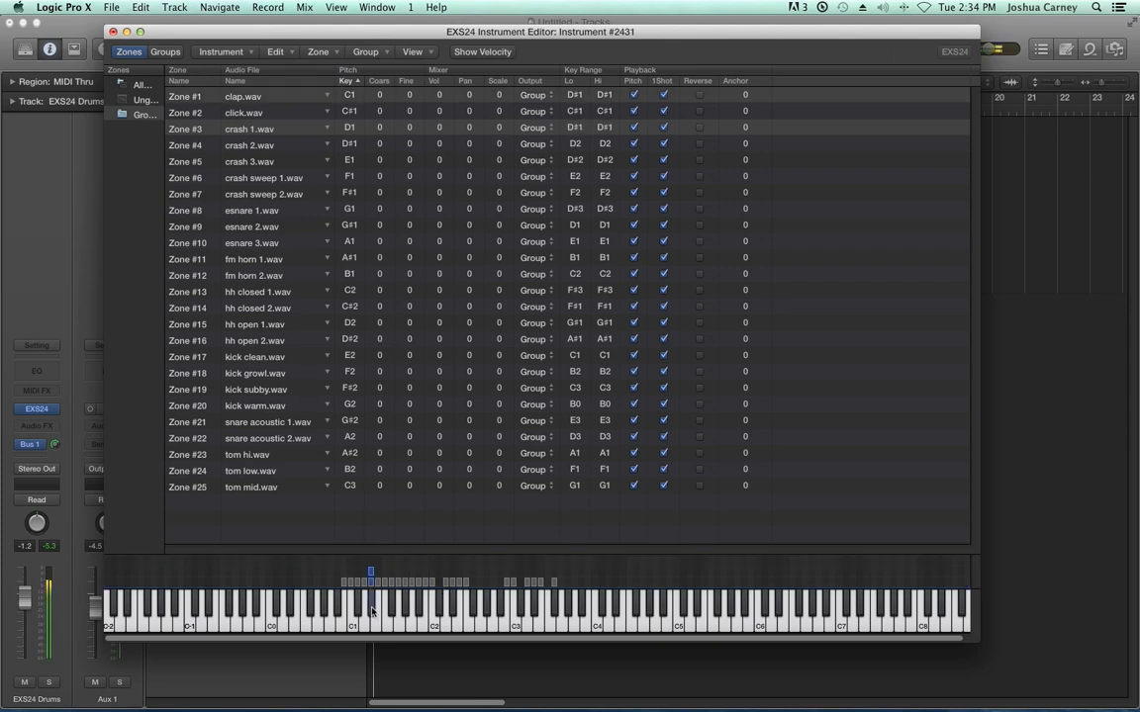
click(372, 600)
Undo the joint move of both layered zones to F0, and move crash 1.wav alone to D#0 and audition it.
drag(371, 574, 302, 574)
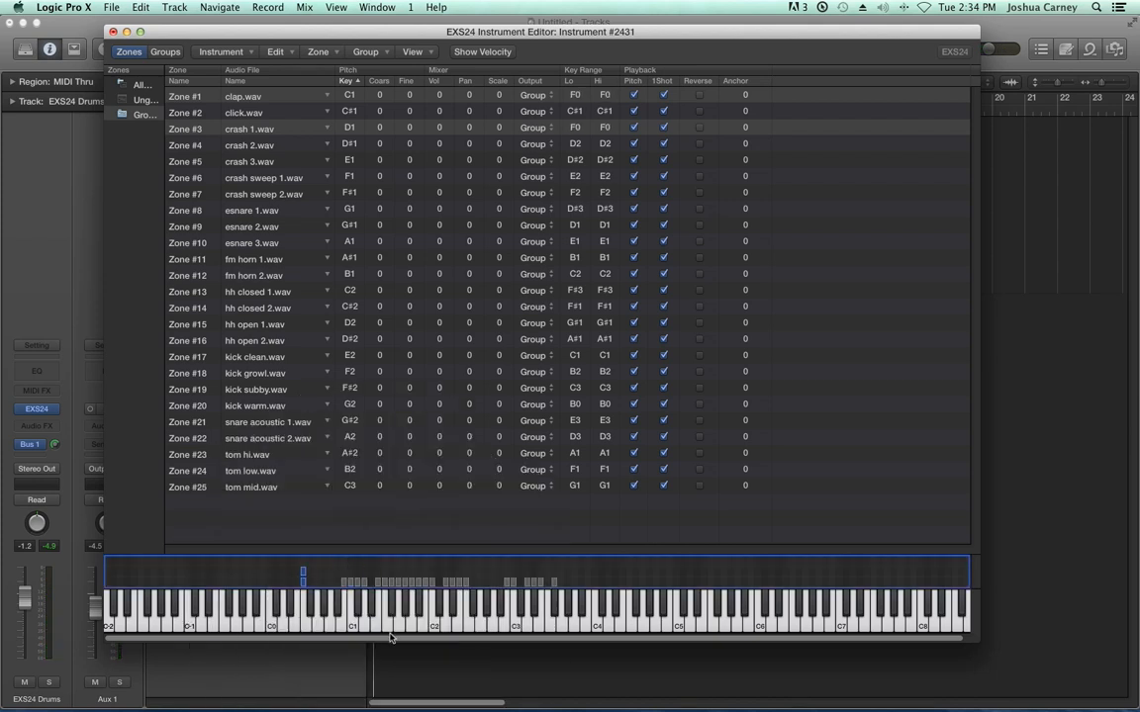
key(super+z)
drag(371, 577, 293, 593)
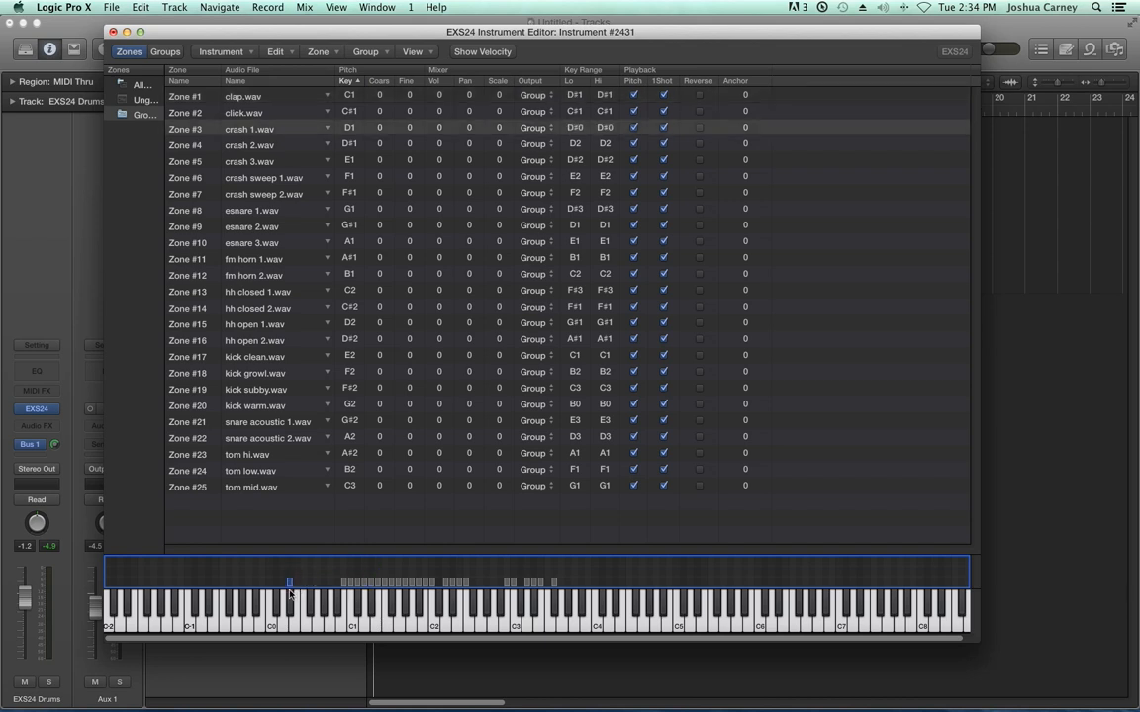
click(290, 607)
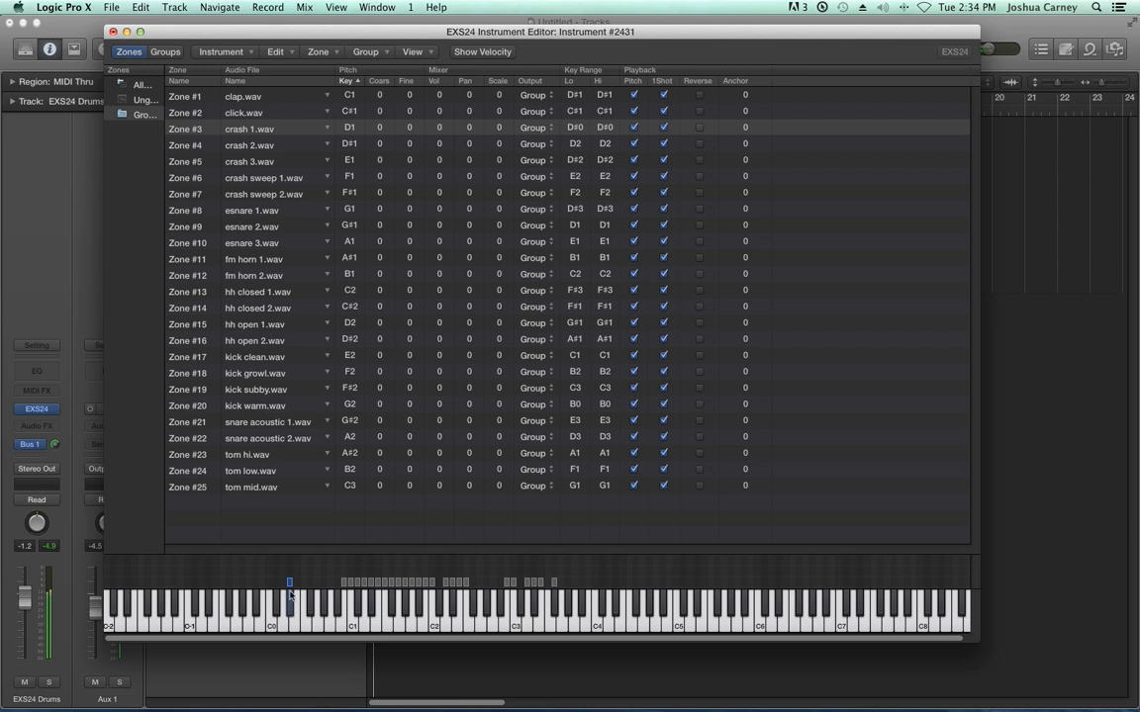
Return the crash 1.wav zone to C#2.
click(291, 584)
mouse_move(291, 584)
mouse_down()
mouse_move(583, 598)
mouse_move(578, 585)
mouse_move(435, 594)
mouse_up()
click(583, 603)
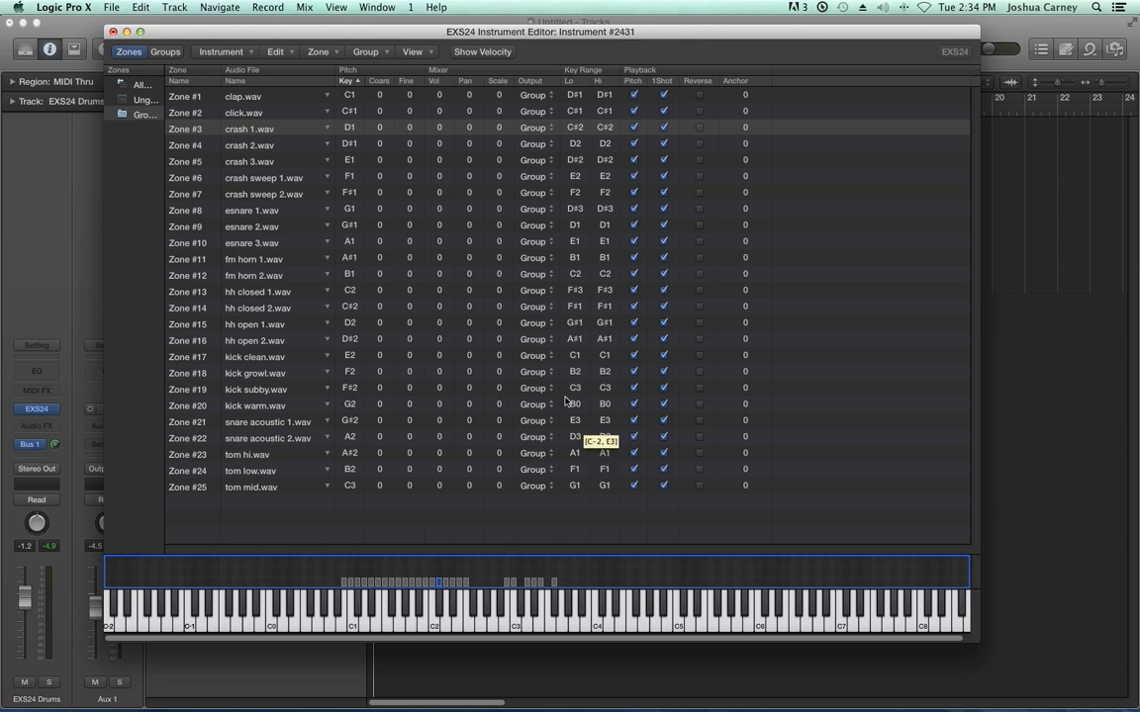
Select all zones, turn off their Pitch playback option, and clear the selection.
mouse_move(386, 131)
click(296, 516)
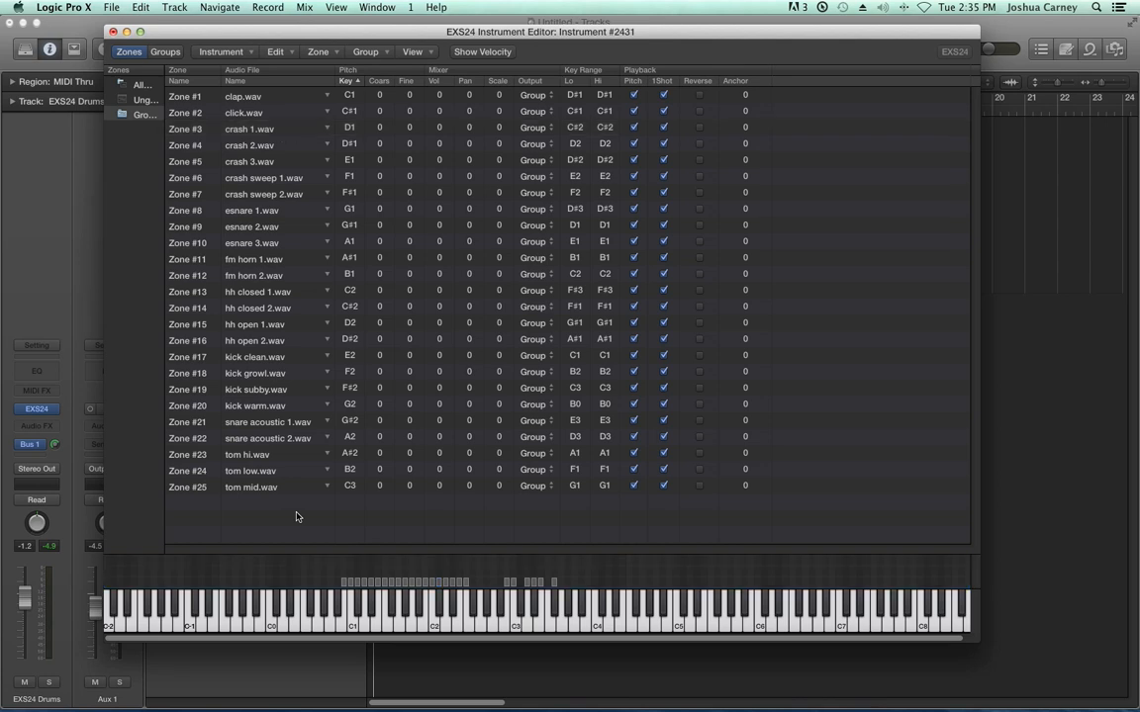
key(super+a)
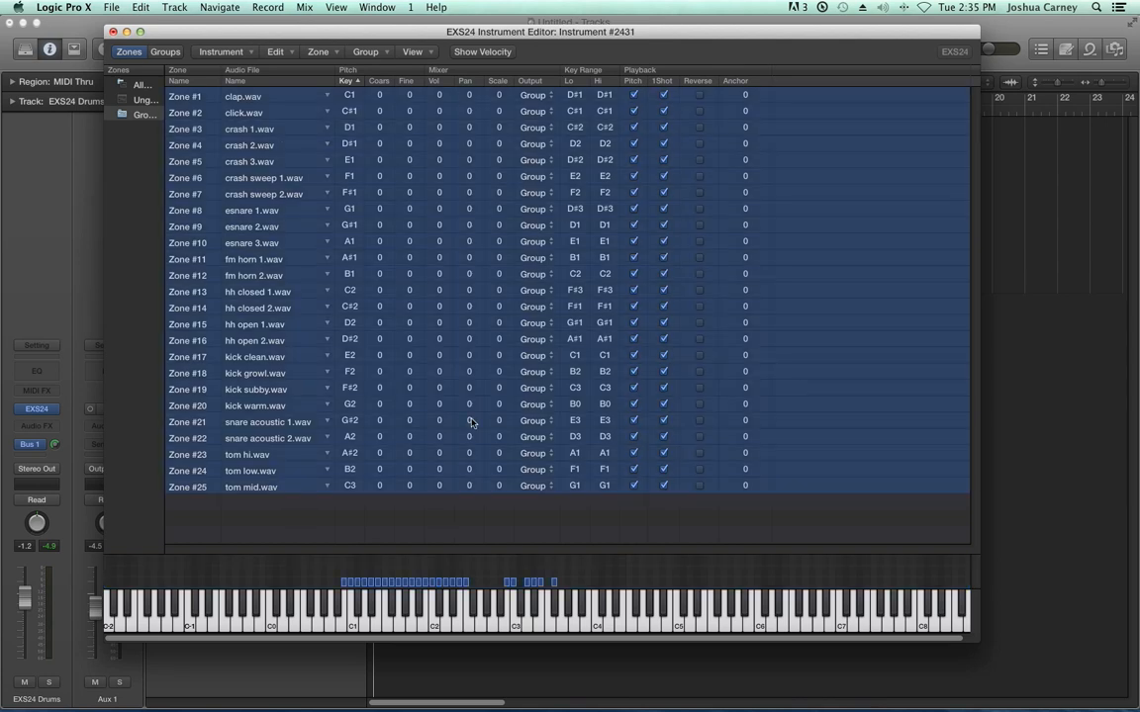
click(634, 95)
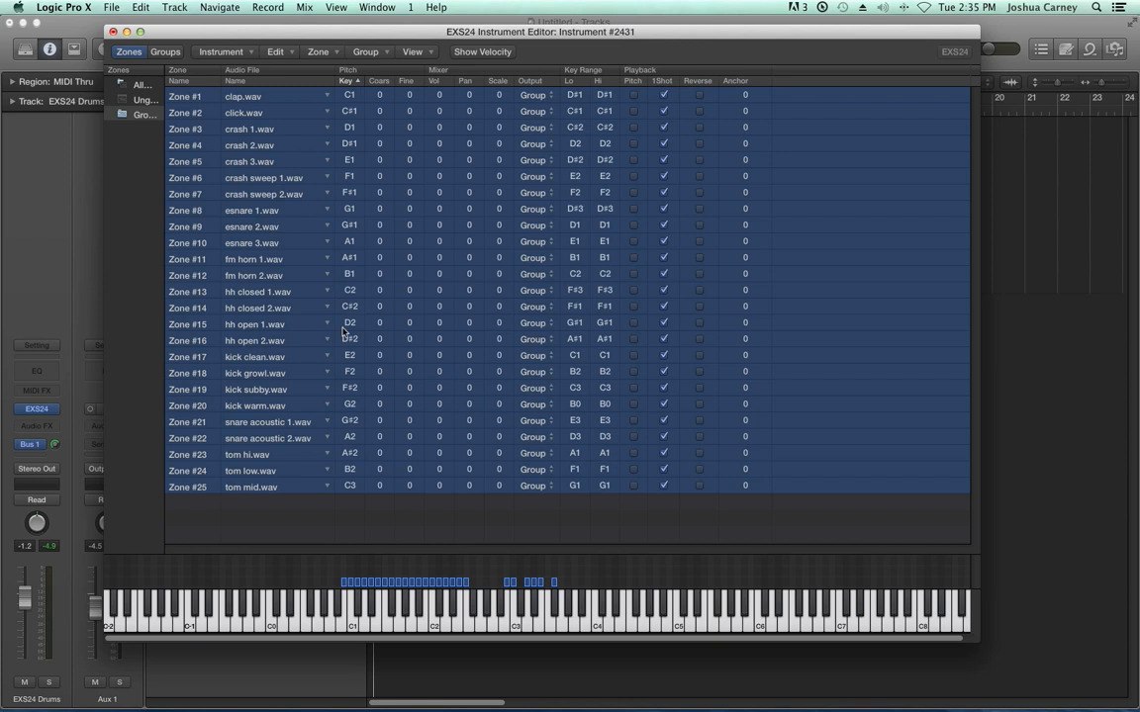
click(429, 518)
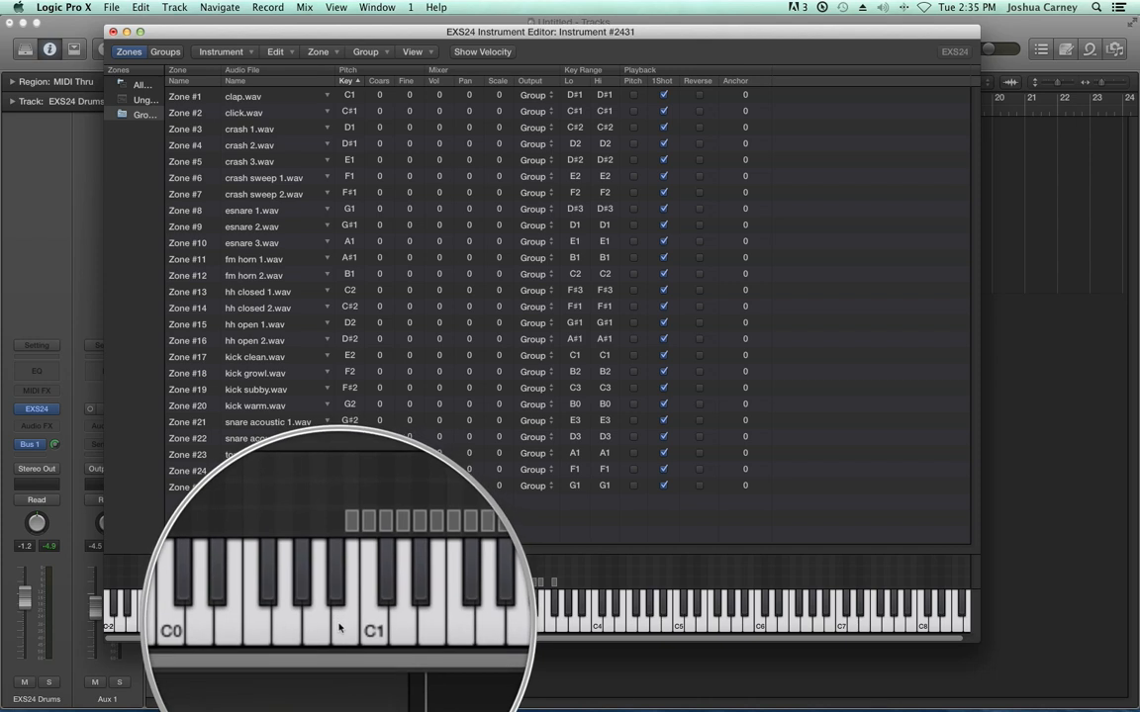
Audition the kick, click, snare, clap and tom zones on B0 through F1, G1 and A1.
click(338, 626)
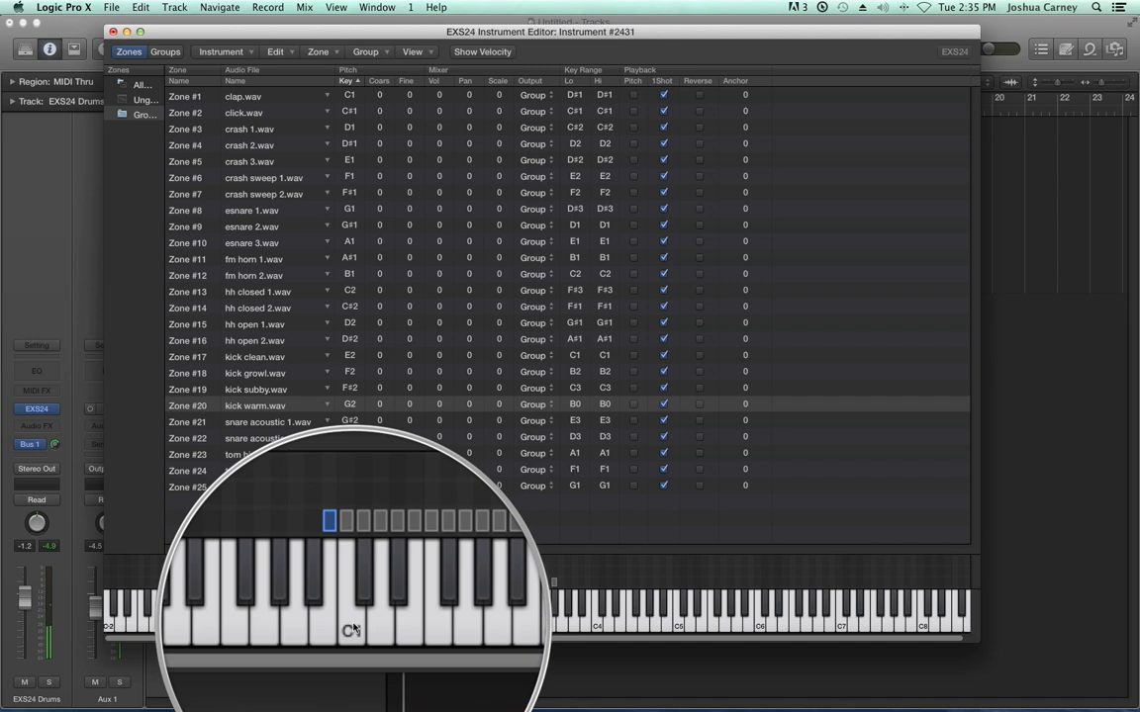
click(352, 627)
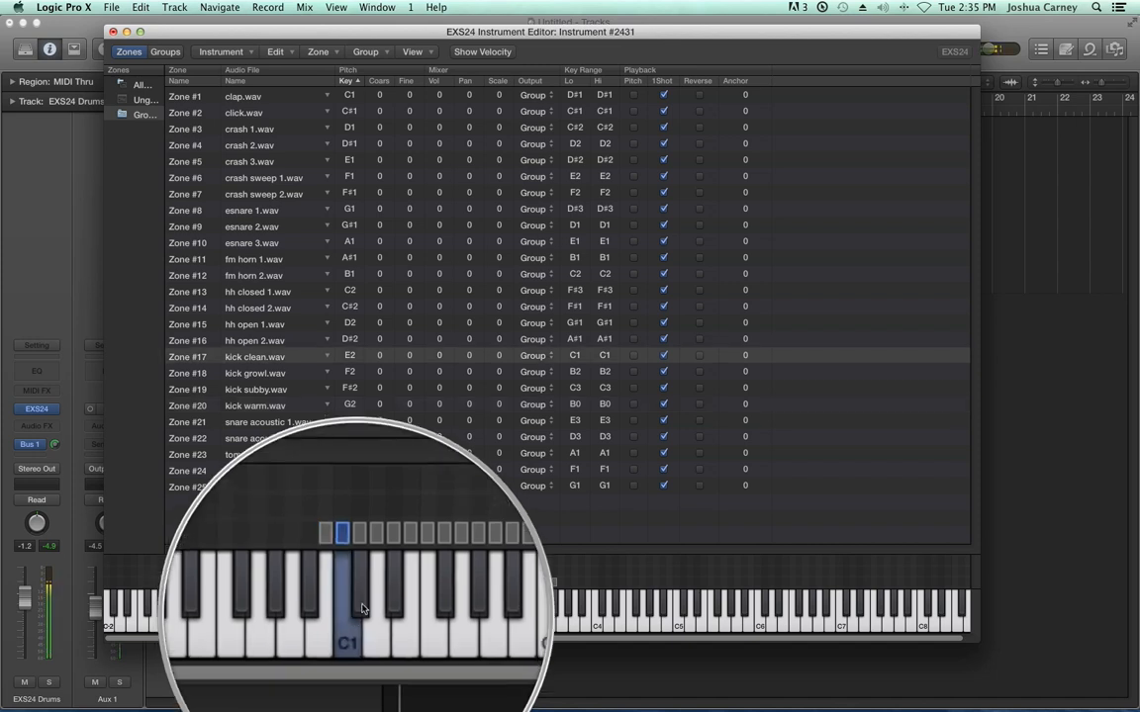
click(357, 609)
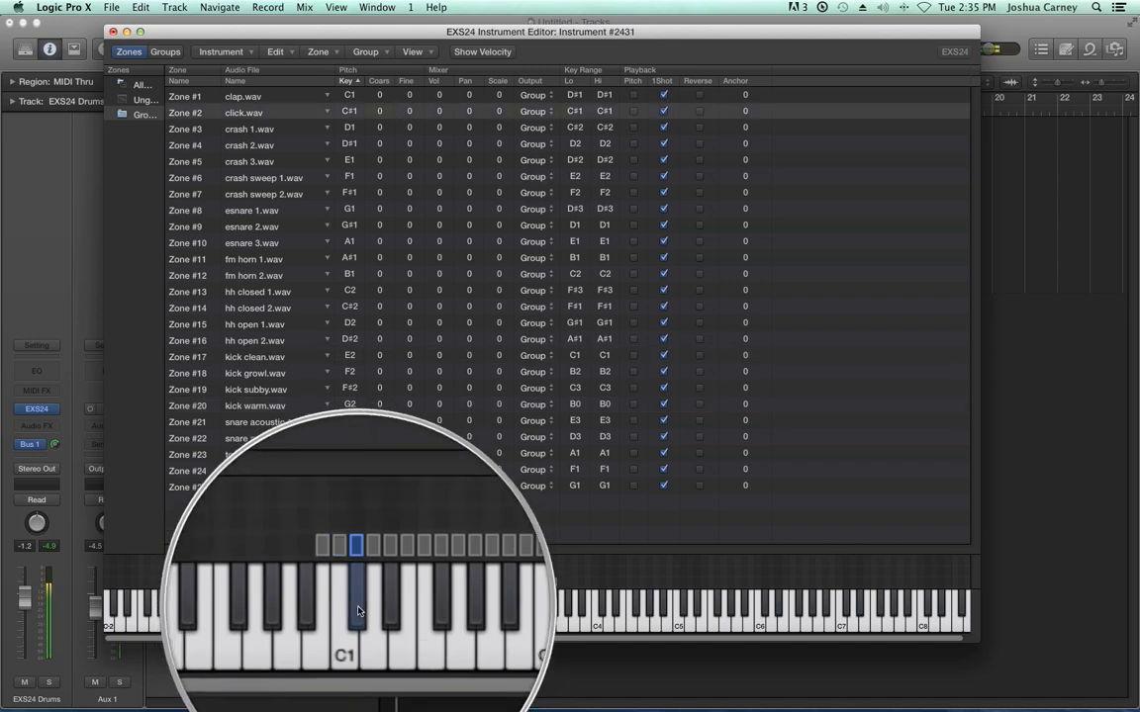
click(363, 627)
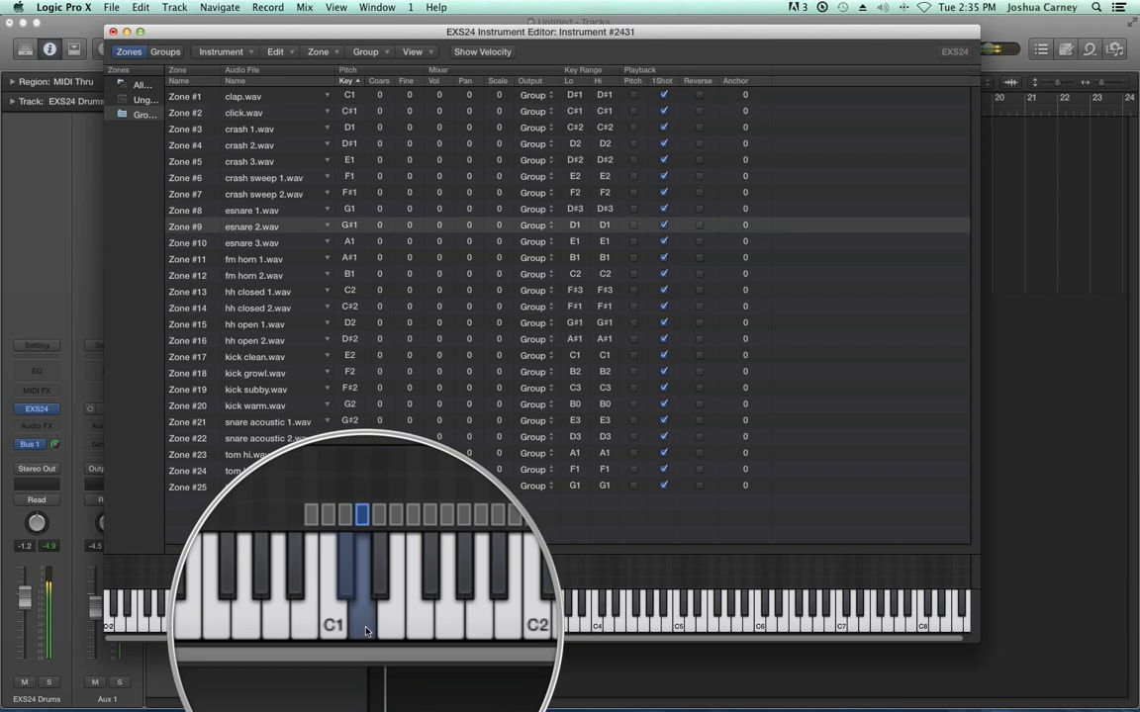
click(370, 607)
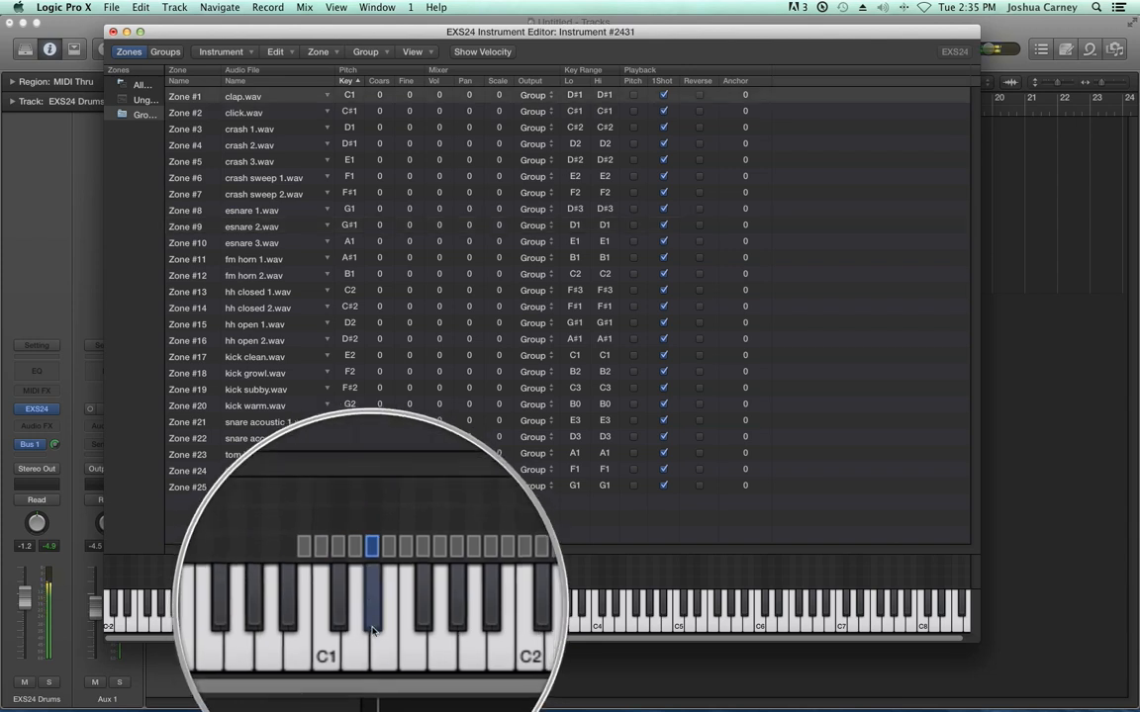
click(376, 623)
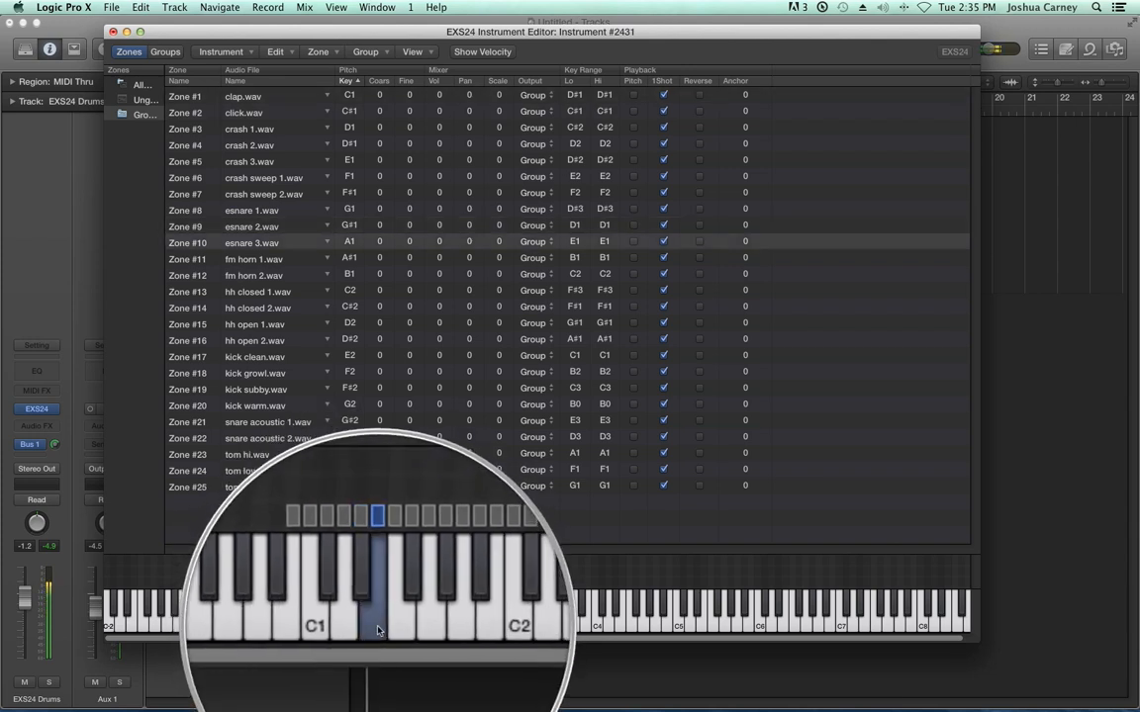
click(391, 627)
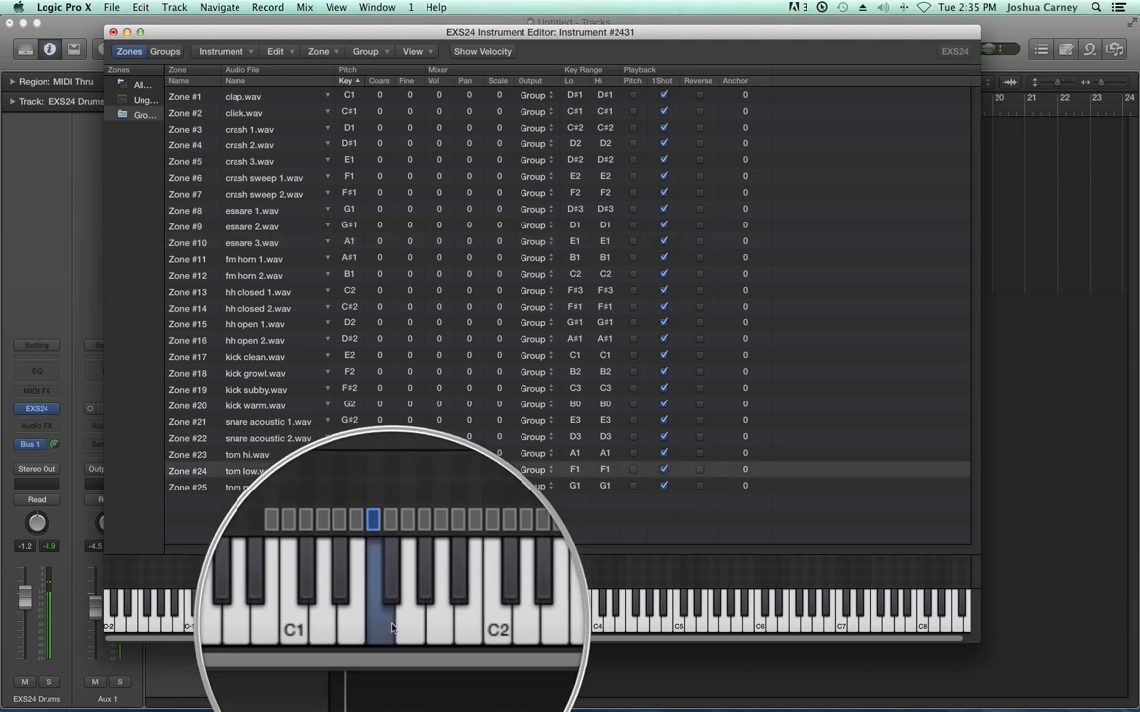
click(396, 623)
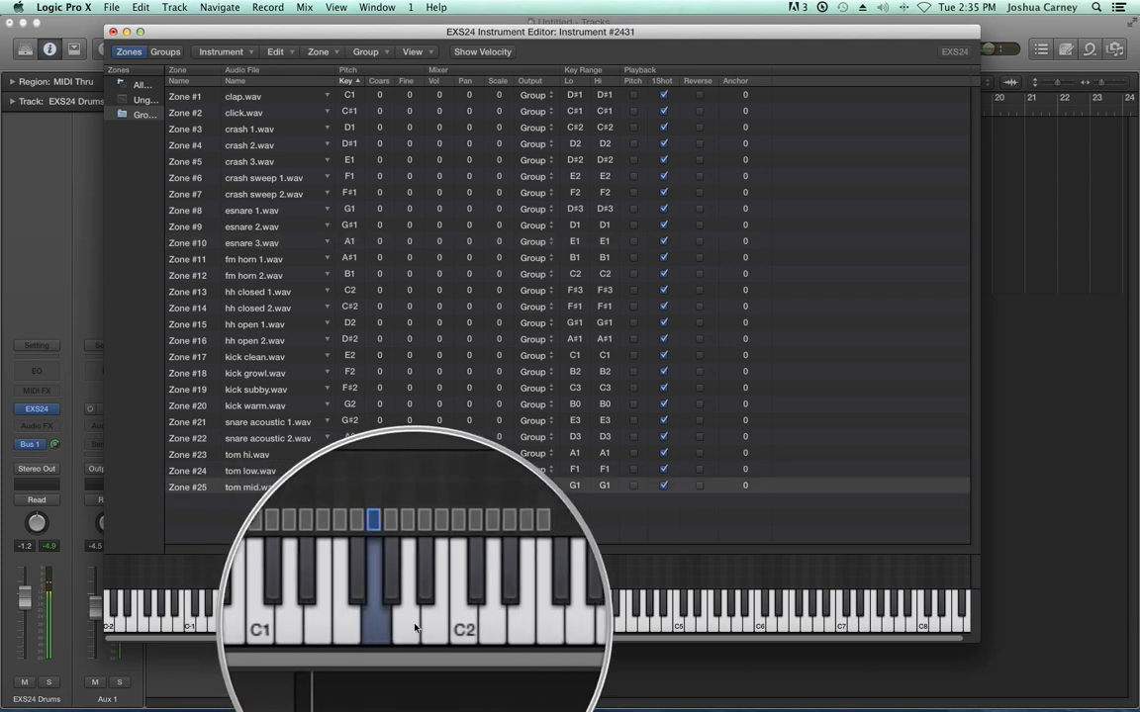
click(413, 627)
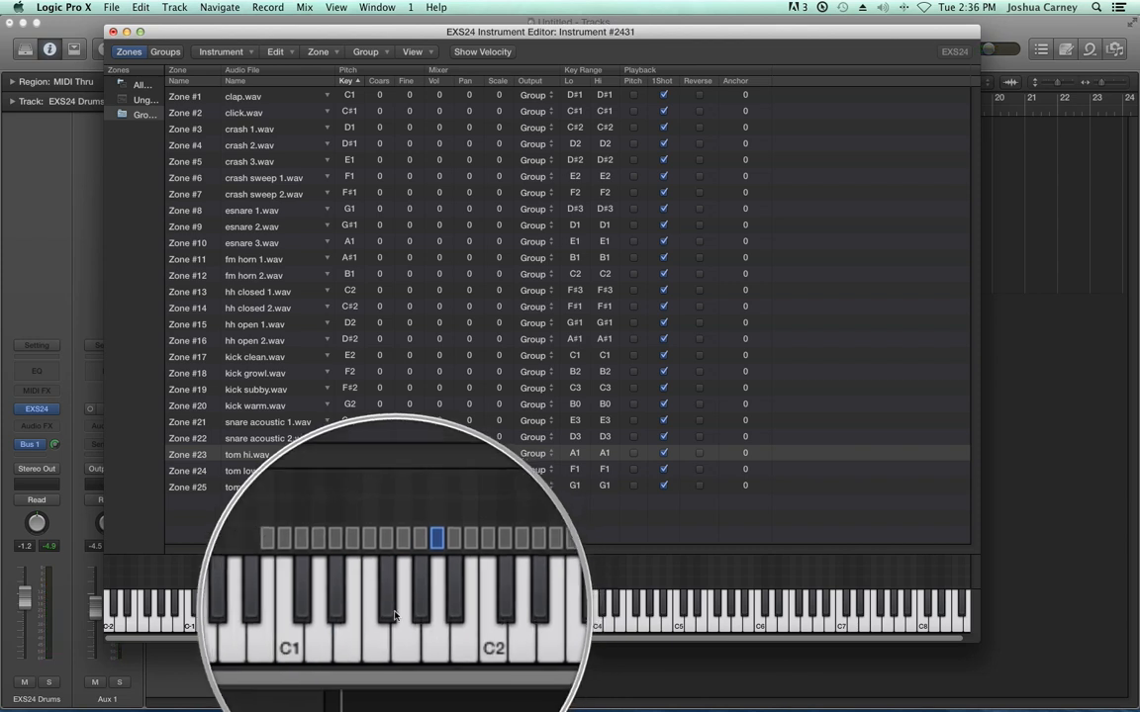
Audition the hi-hat zones on F#1, G#1 and A#1 and the fm horn 1.wav zone on B1.
click(395, 615)
click(402, 616)
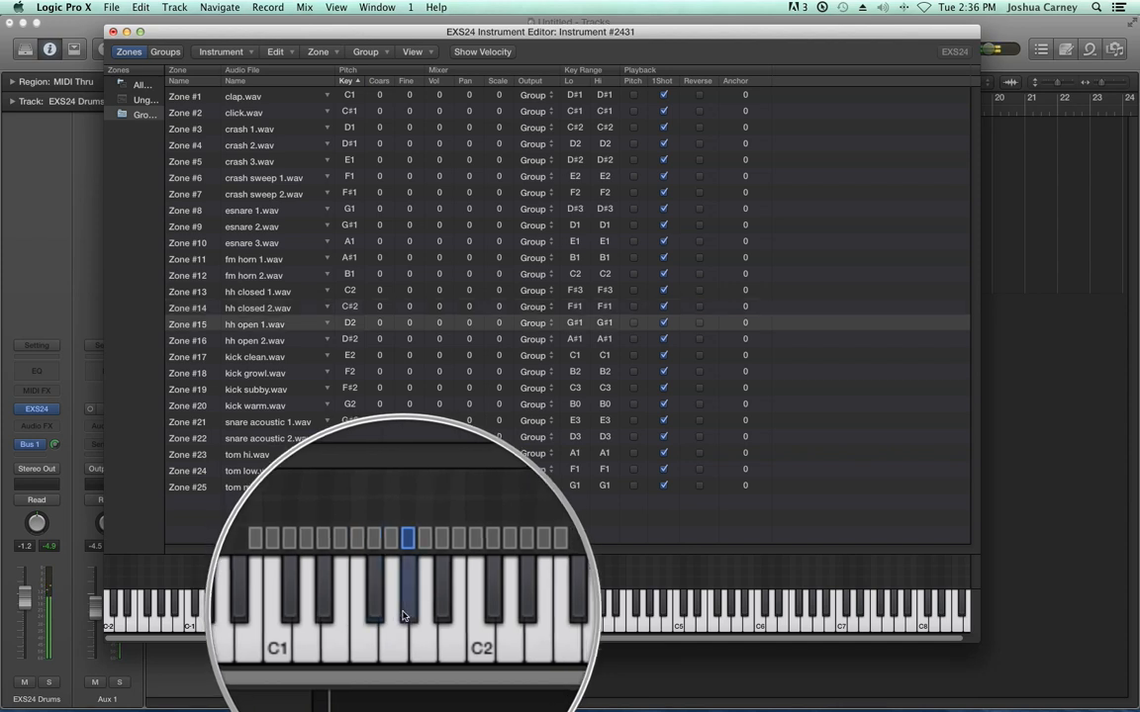
click(415, 615)
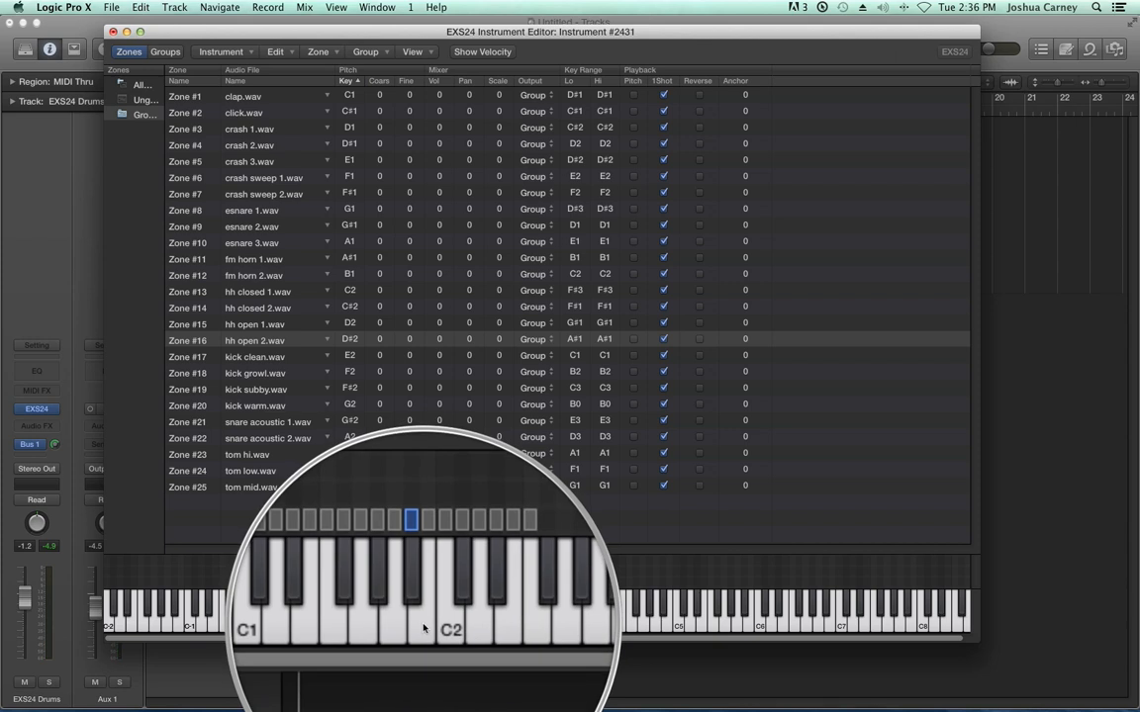
click(424, 623)
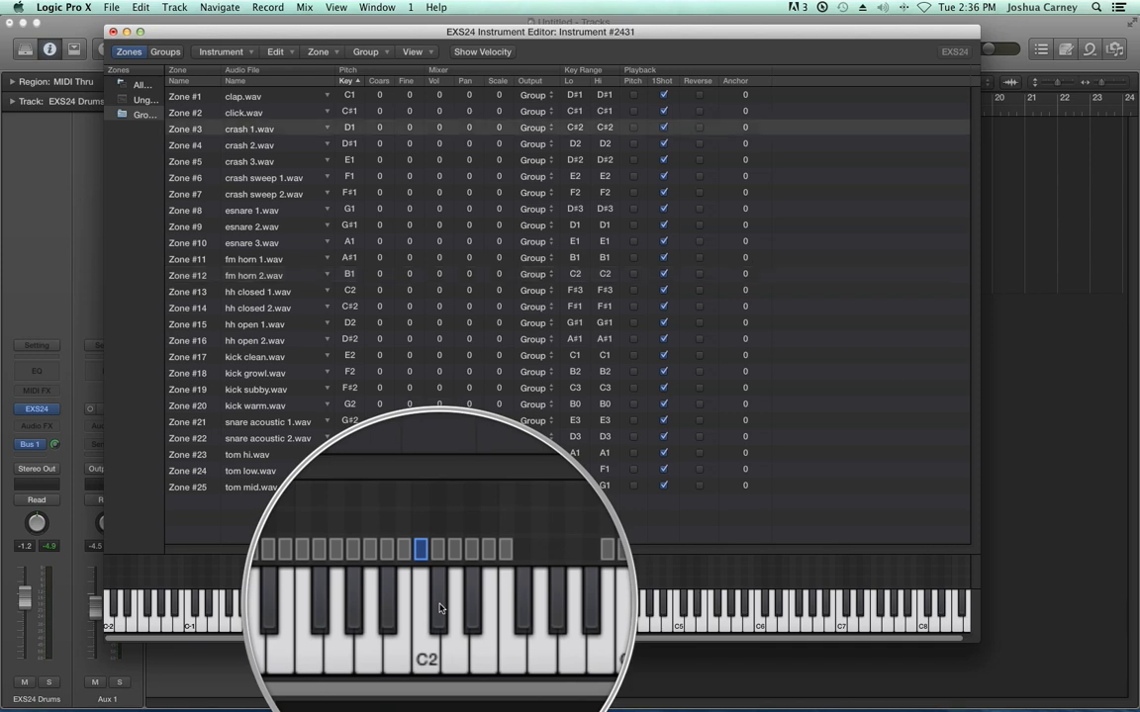
Audition the three crash zones and the two crash sweep zones on C#2 through F2.
click(441, 608)
click(446, 617)
click(454, 613)
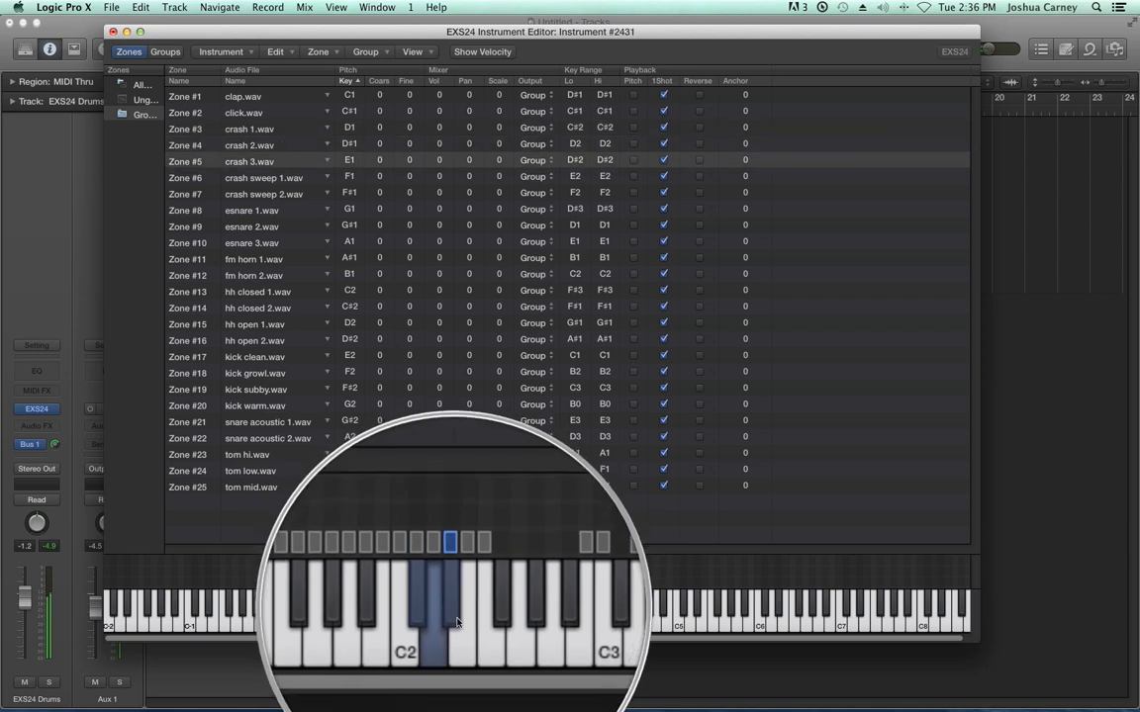
click(461, 622)
click(470, 629)
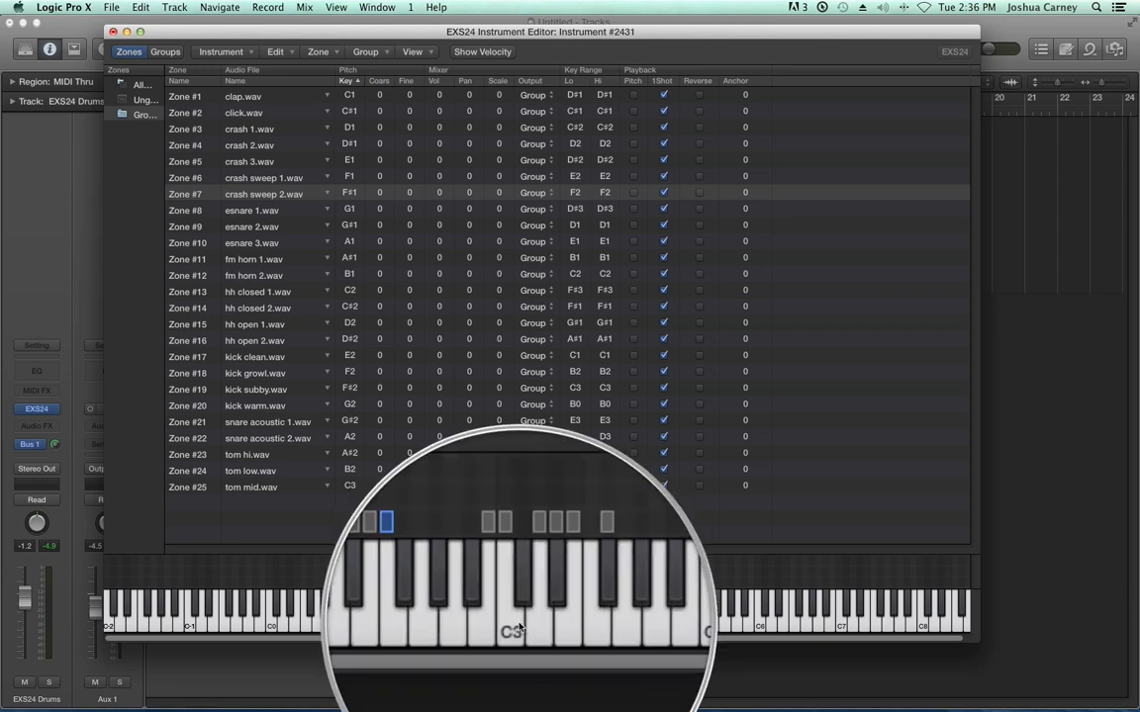
Audition the kick zones on C3 and B2, the snare zones from D3 to E3, and the closed hi-hat on F#3.
click(518, 626)
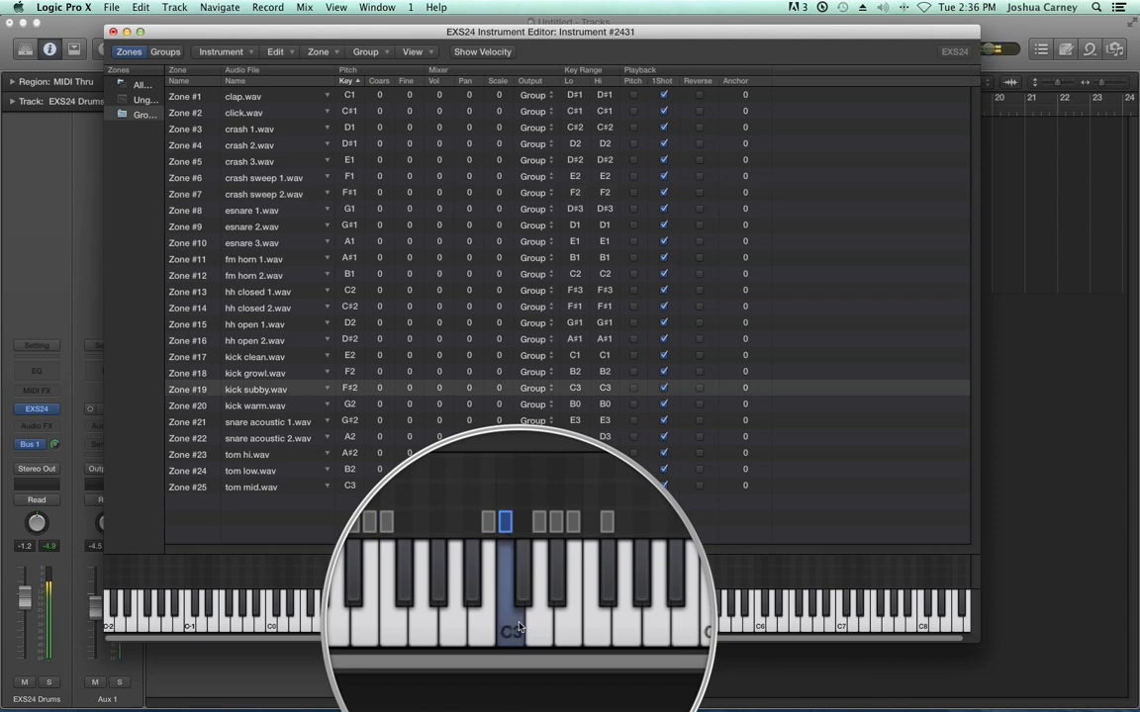
click(505, 628)
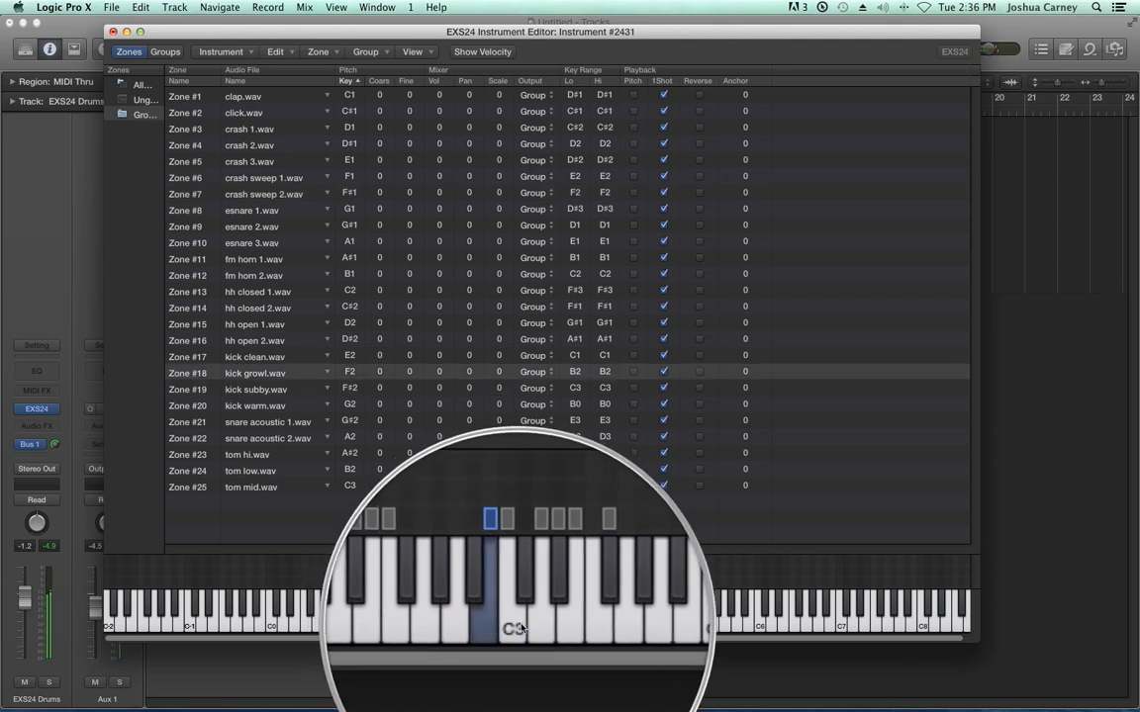
click(534, 613)
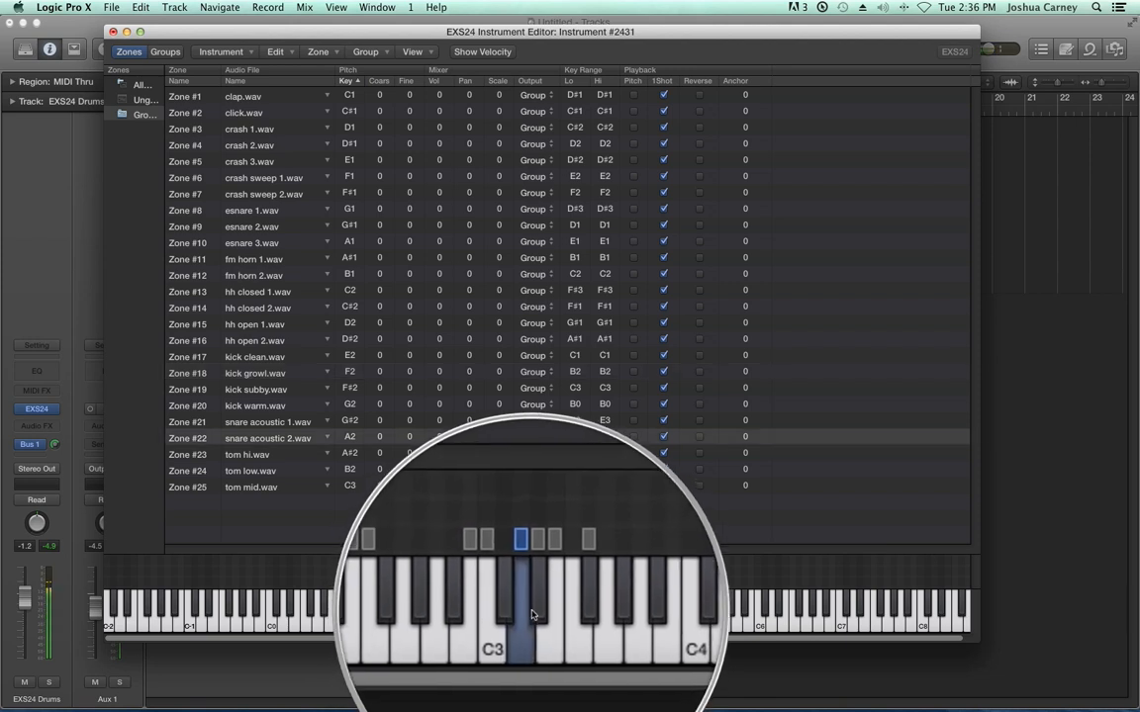
click(542, 615)
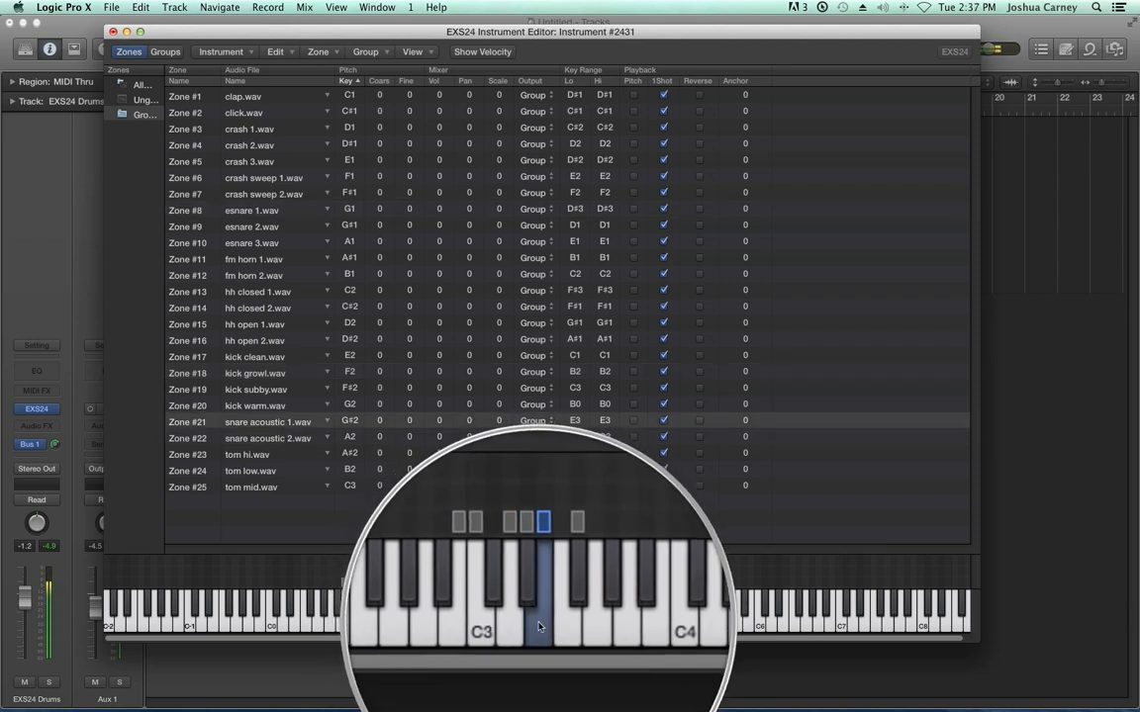
click(555, 613)
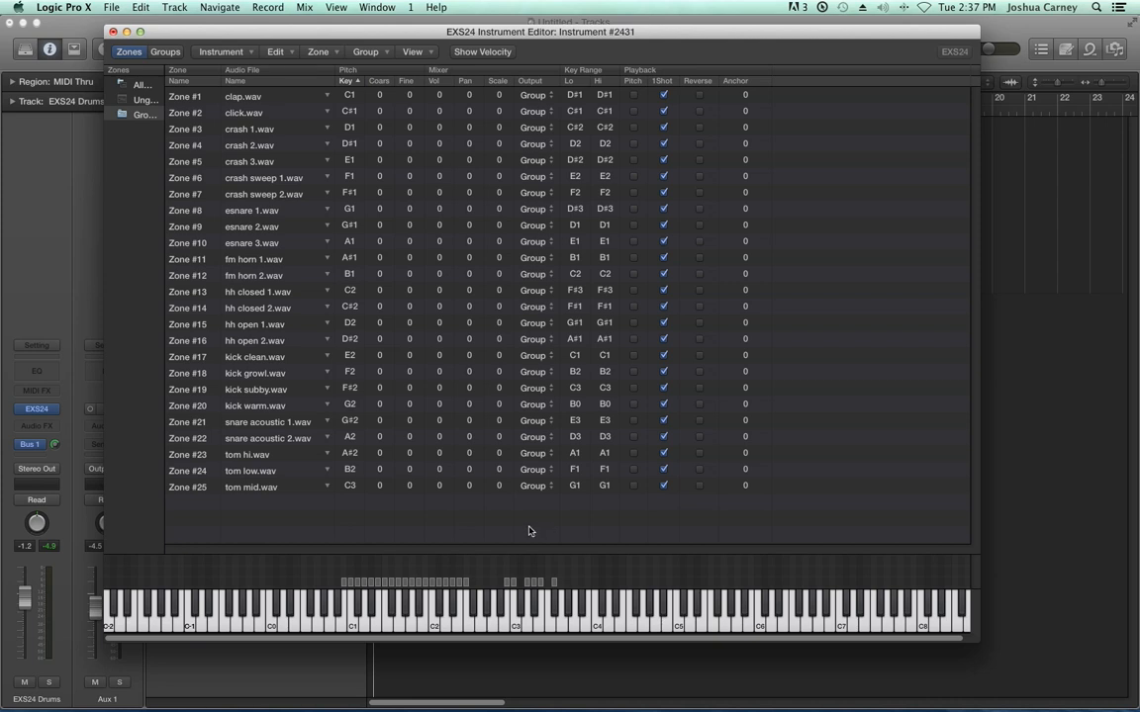
Save the sampler instrument as Drum Kit 1.
click(217, 54)
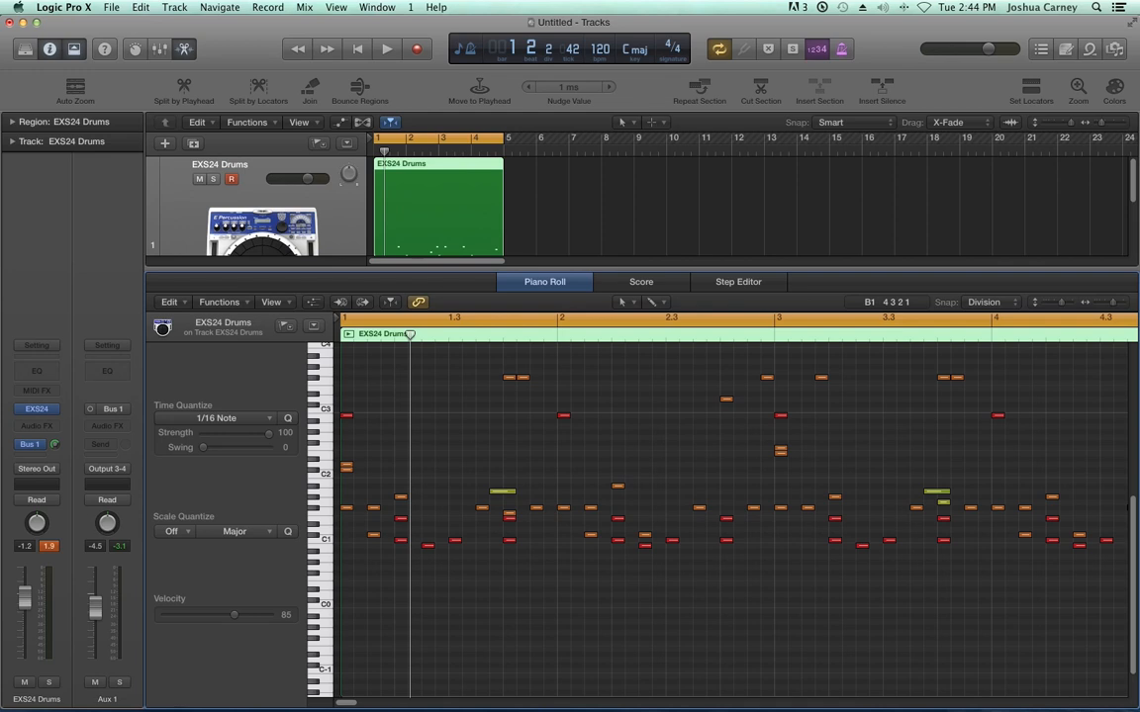
Add a C3 kick note at the start of each of the four bars in the EXS24 Drums region.
click(346, 411)
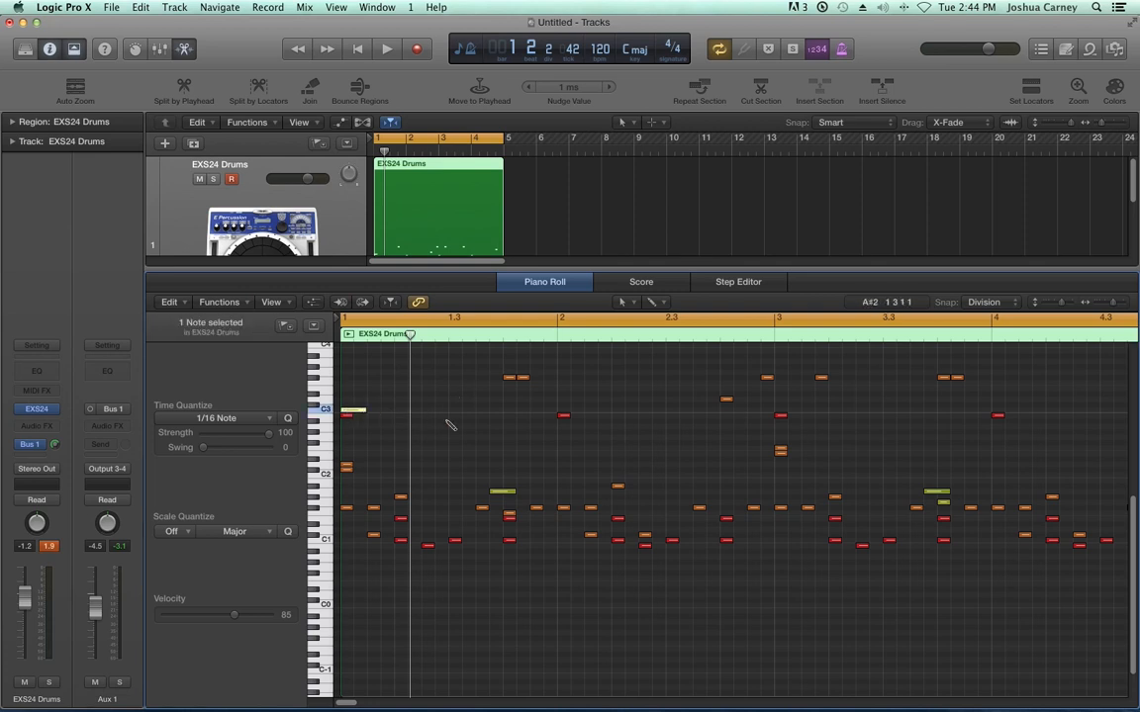
click(564, 415)
click(781, 411)
click(999, 412)
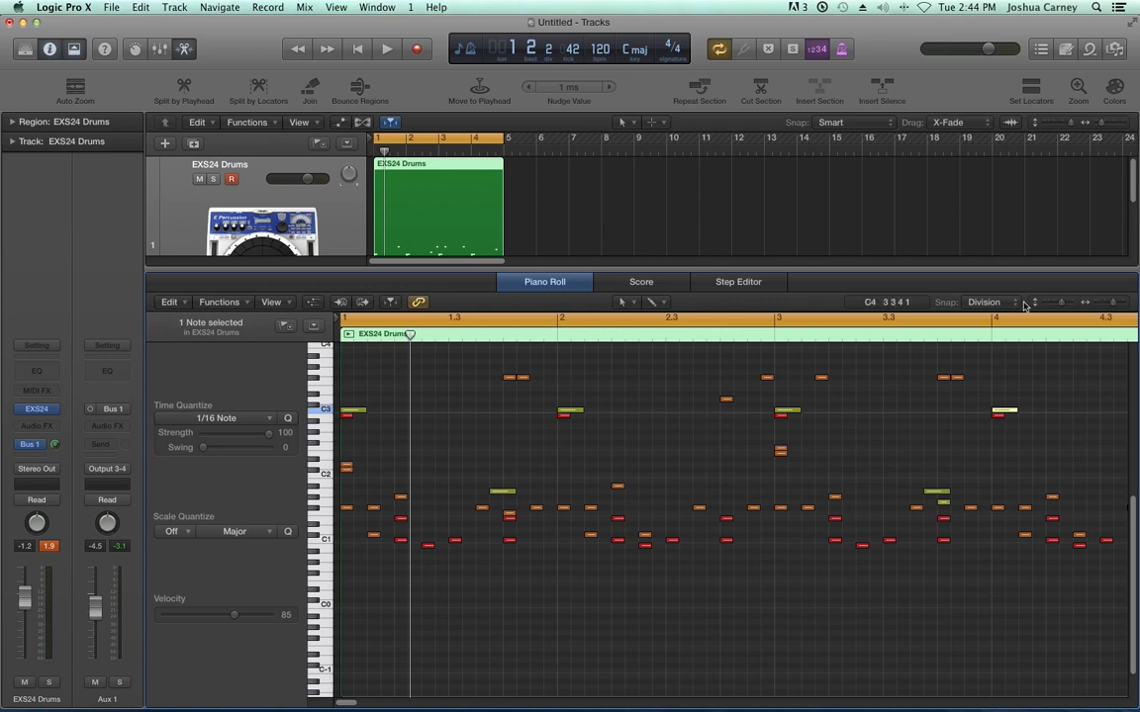
Fit the four-bar pattern in the Piano Roll, clear the note selection, and play the loop, stopping it in bar 4.
click(1070, 303)
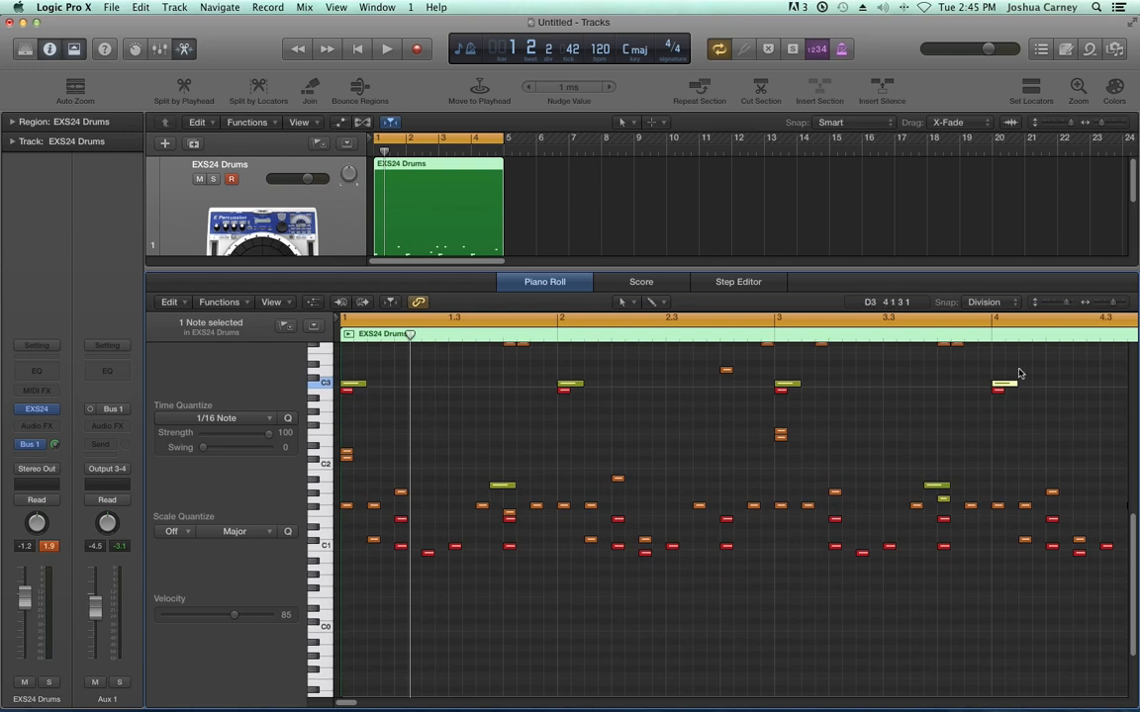
scroll(1019, 373, up, 2)
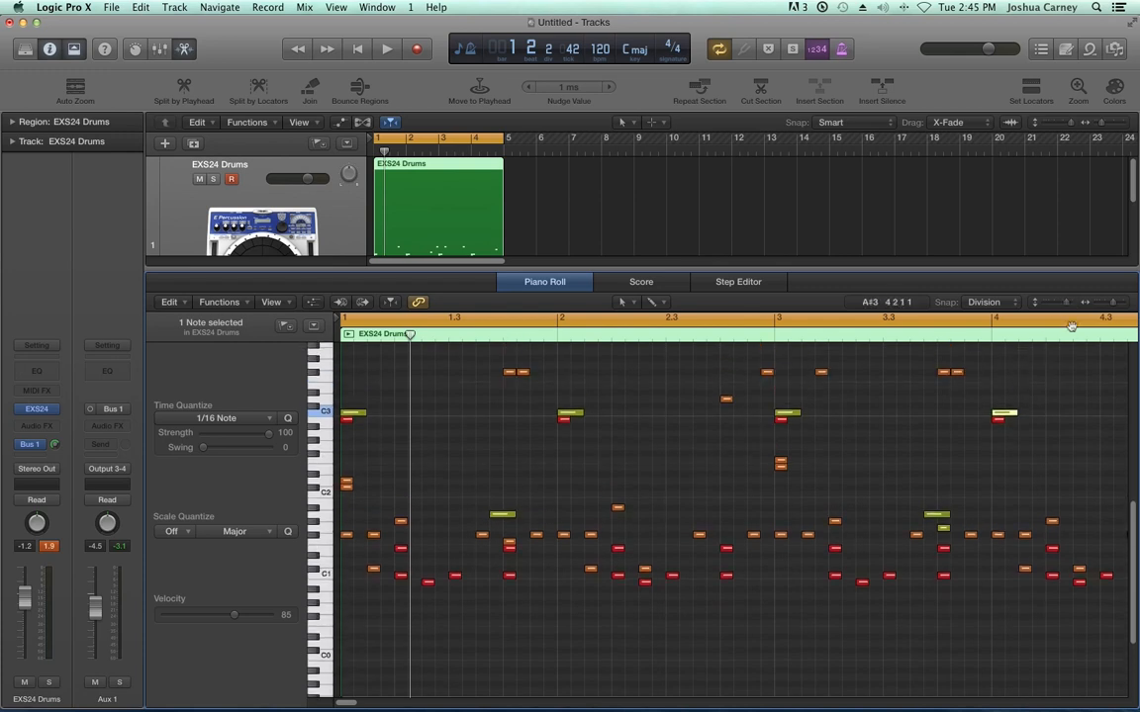
click(1099, 304)
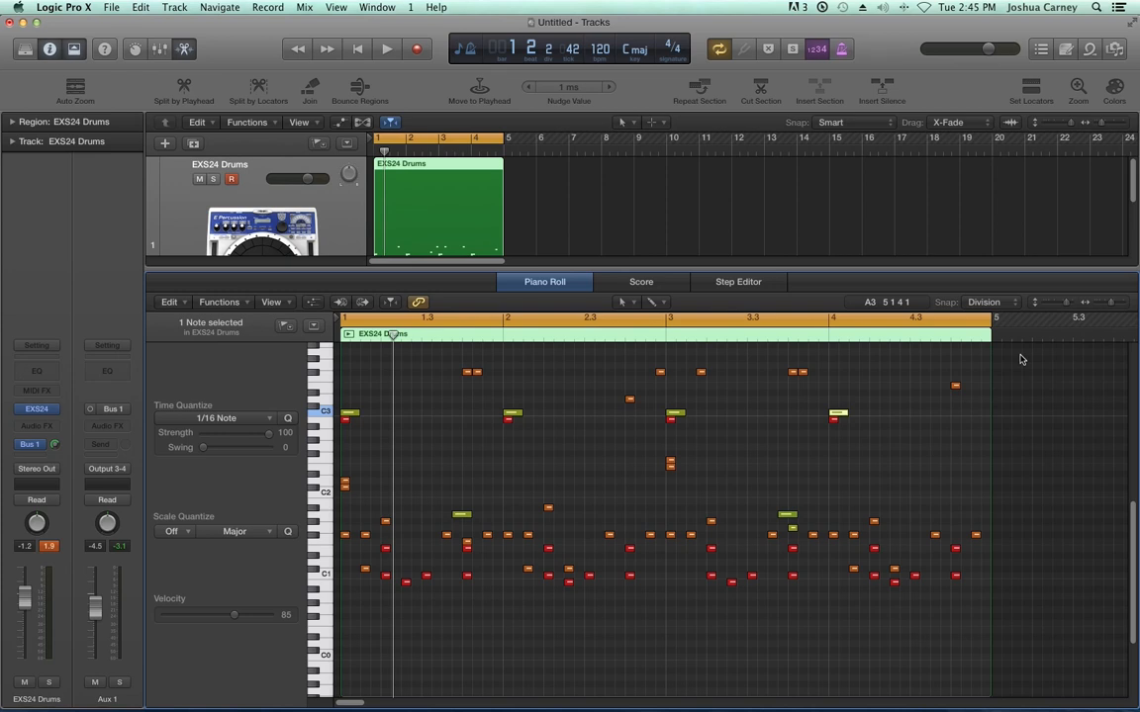
click(1013, 414)
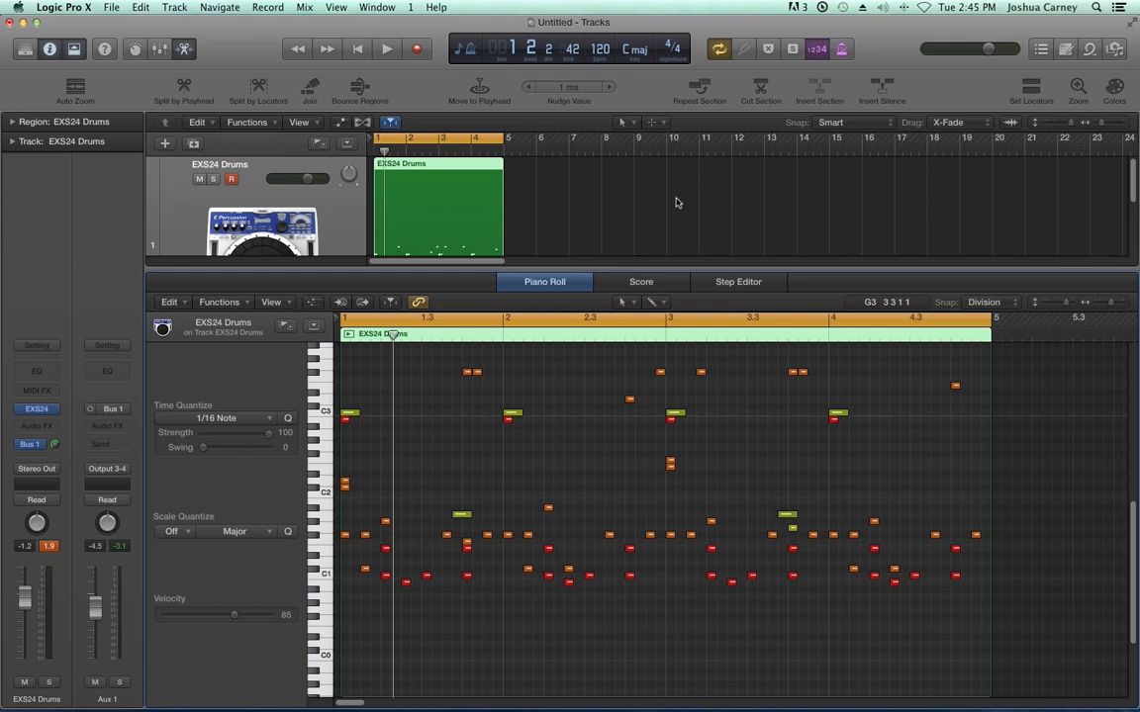
key(space)
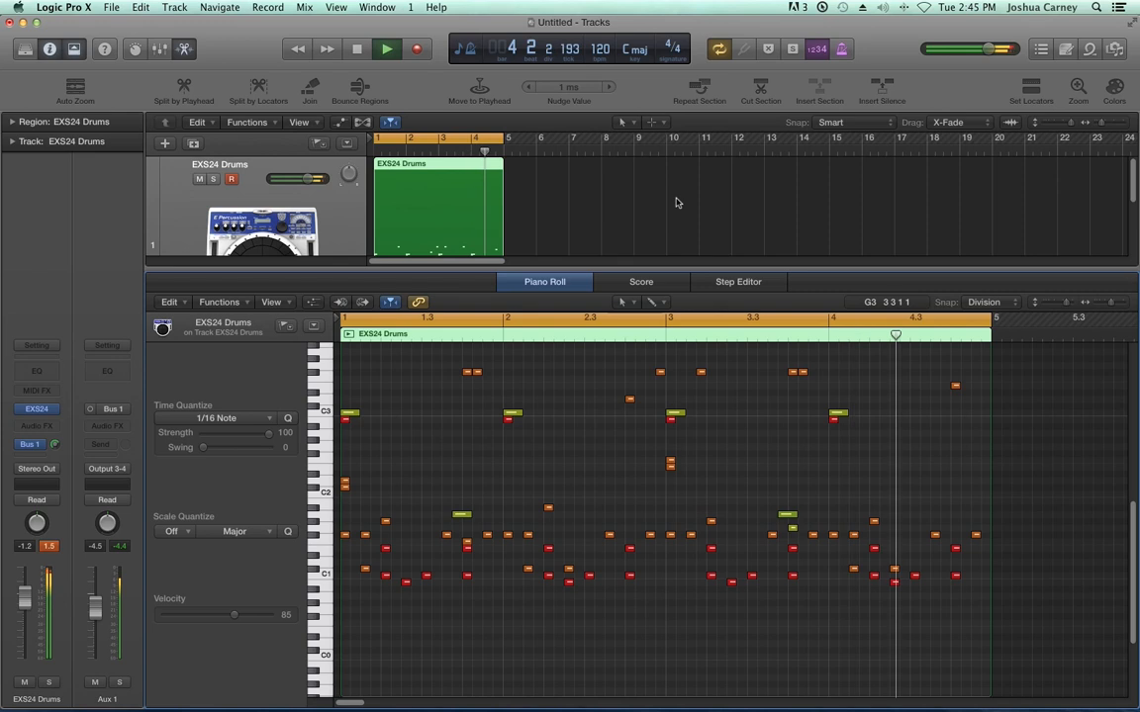
key(space)
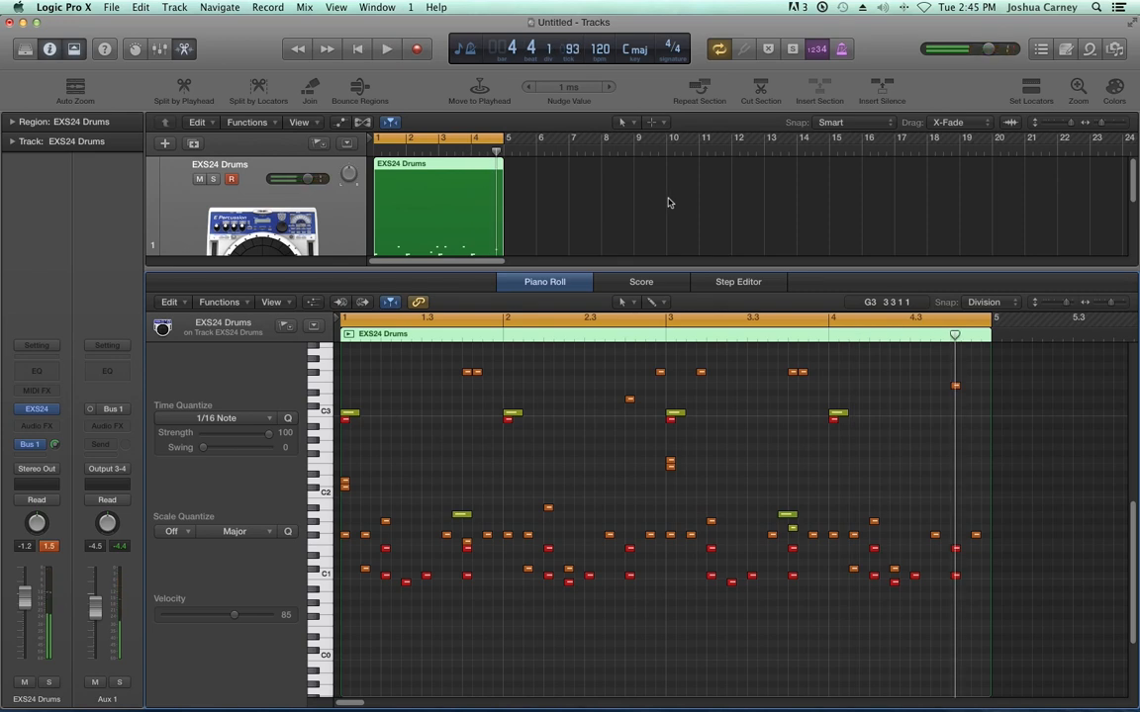
Set the project tempo to 105 bpm and play the drum pattern briefly at that speed.
double_click(599, 50)
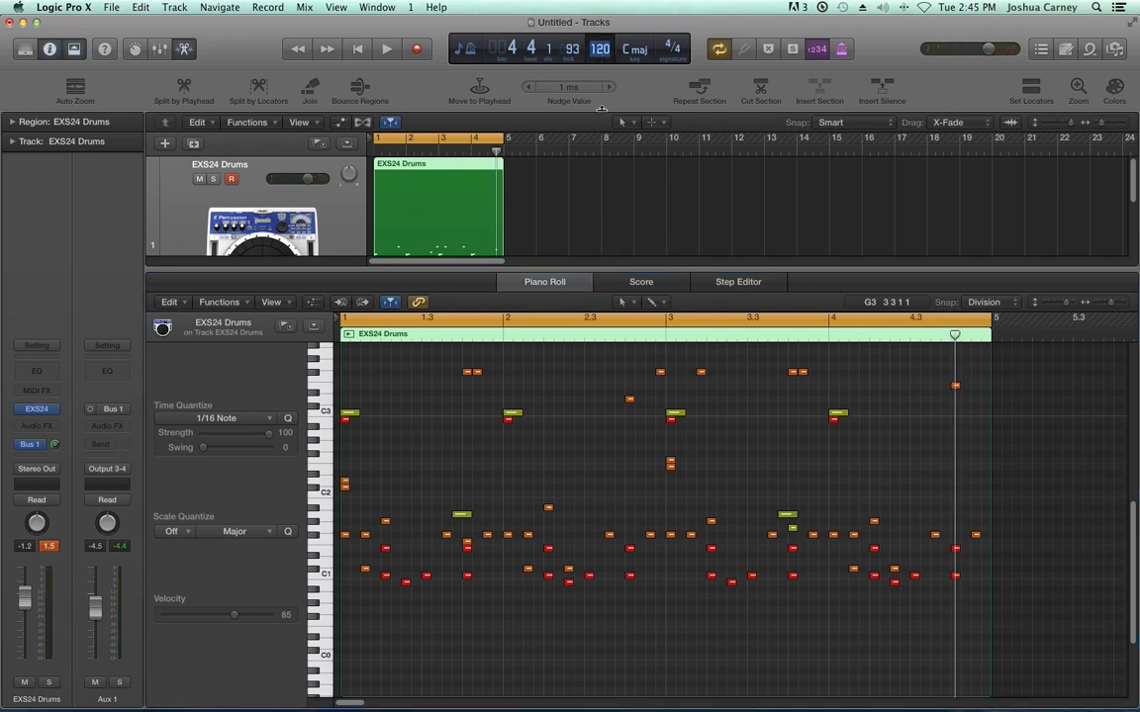
text(11)
text(05)
key(Return)
key(space)
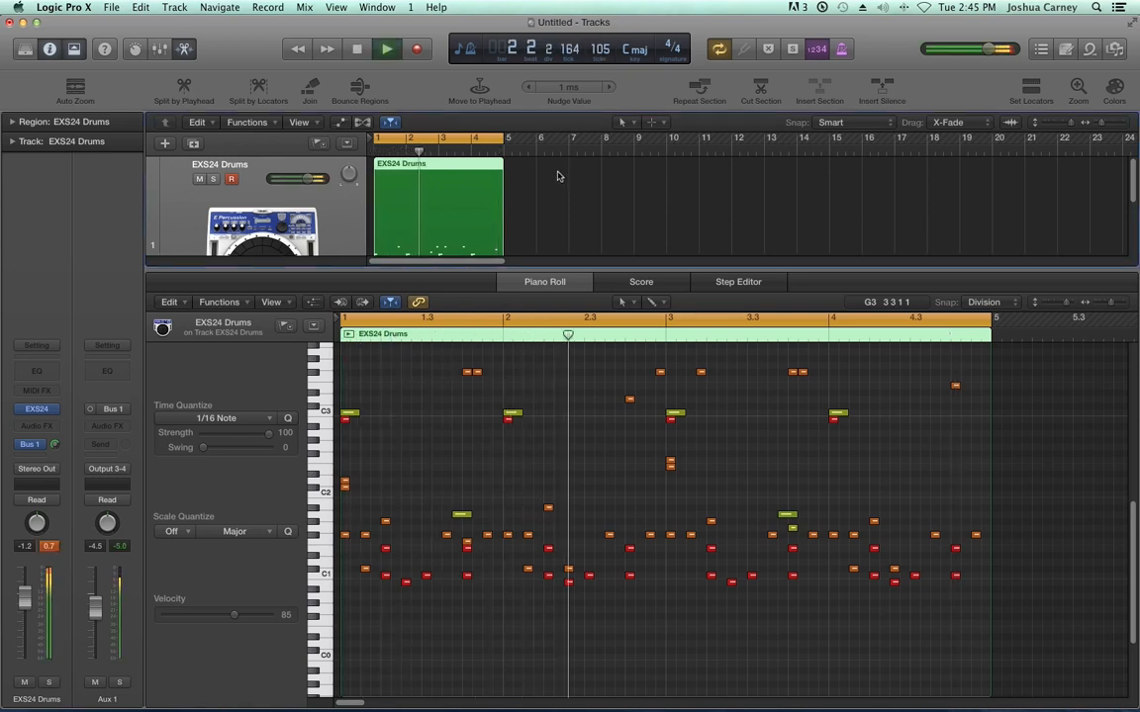
key(space)
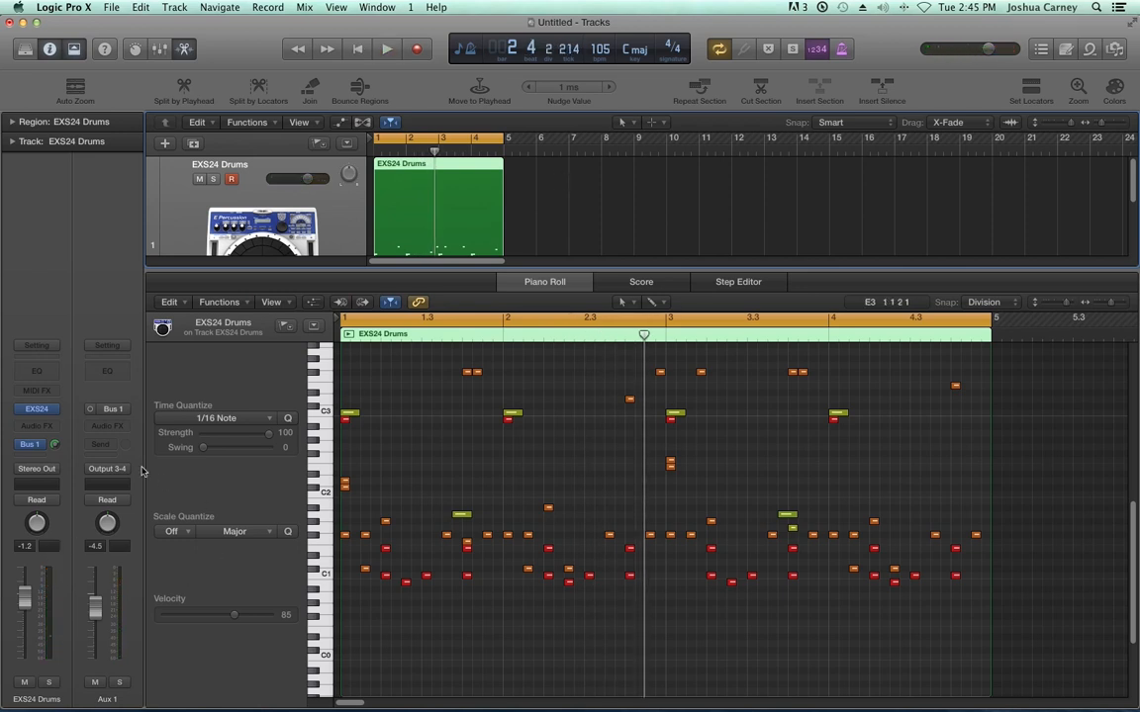
Hide the Piano Roll, deselect the EXS24 Drums region, and enlarge it horizontally in the Tracks area.
drag(486, 284, 483, 710)
click(652, 247)
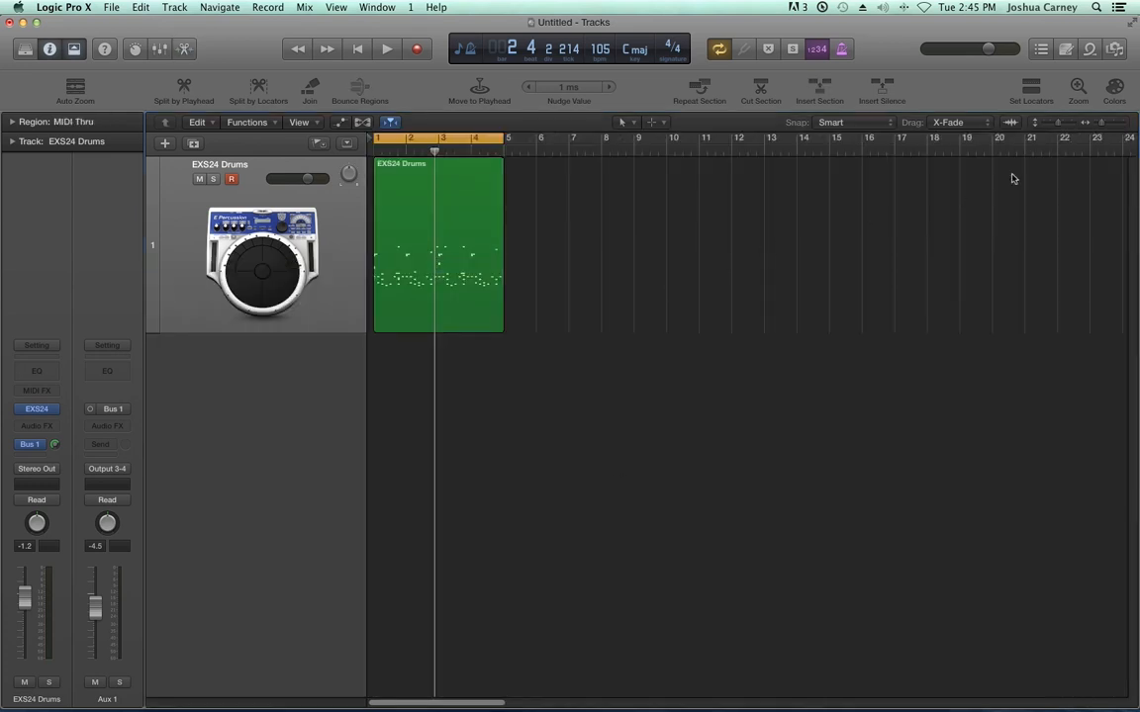
key(super+Right)
key(super+Right)
key(super+Right)
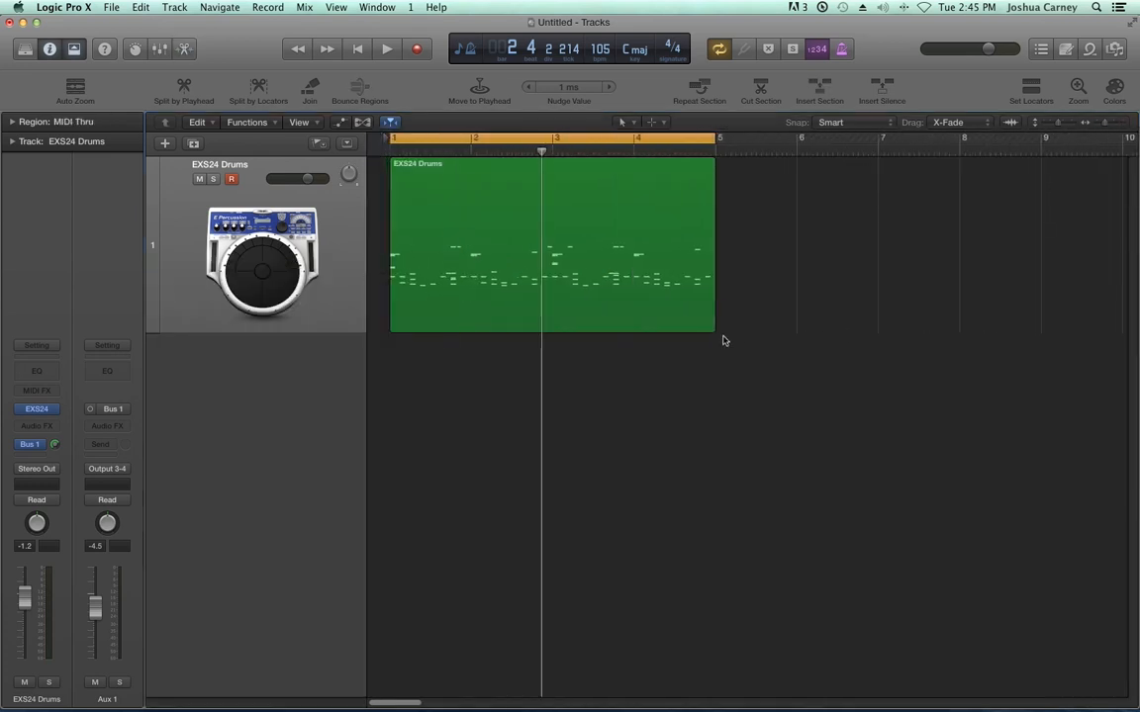
Open the EXS24 Drums sampler and show Drum Kit 1 in its instrument editor.
mouse_move(39, 414)
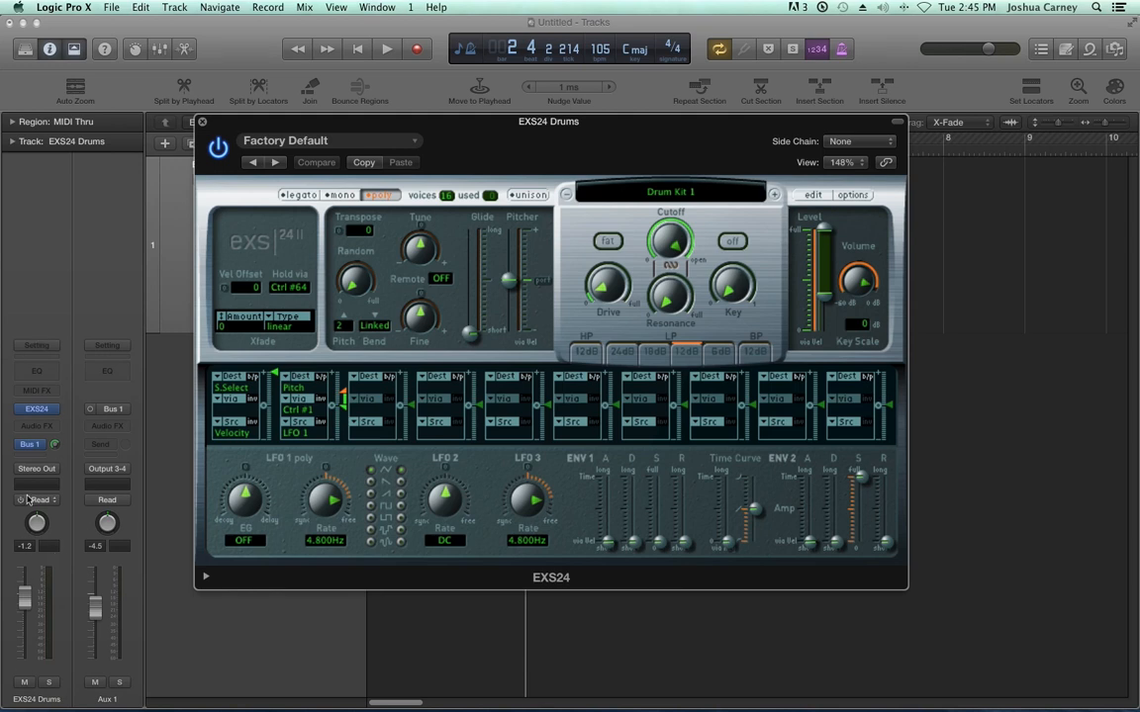
click(812, 195)
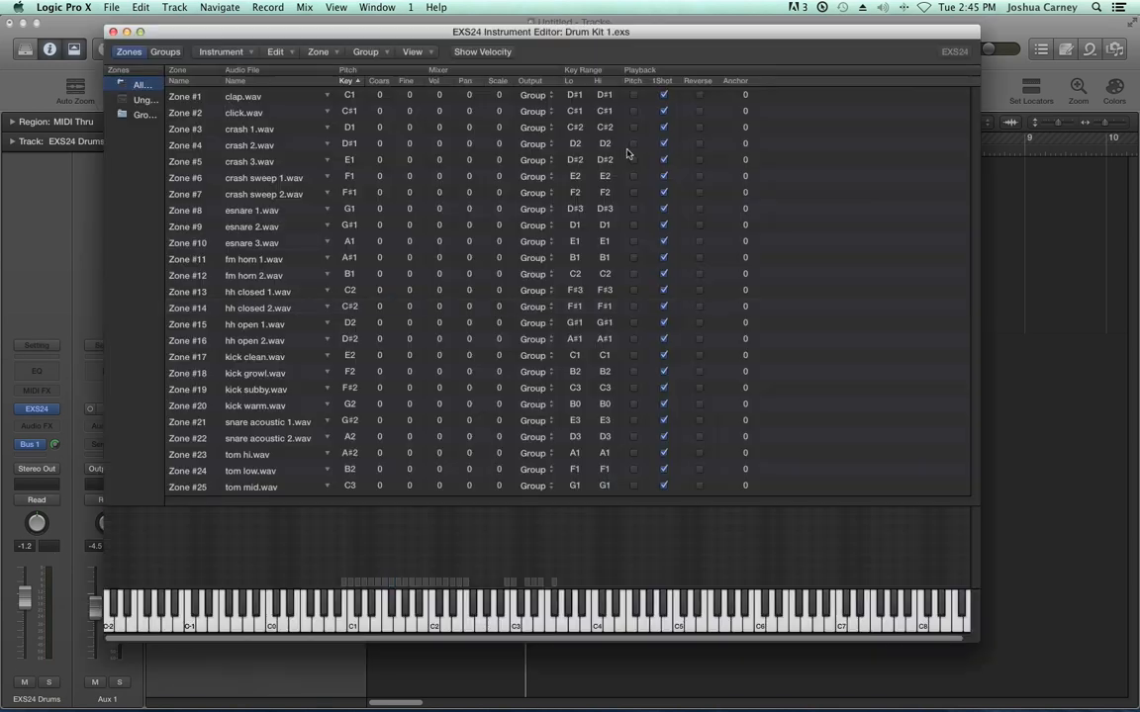
Switch the EXS24 Drums sampler to Multi Output and reopen Drum Kit 1 in the instrument editor.
drag(448, 38, 566, 28)
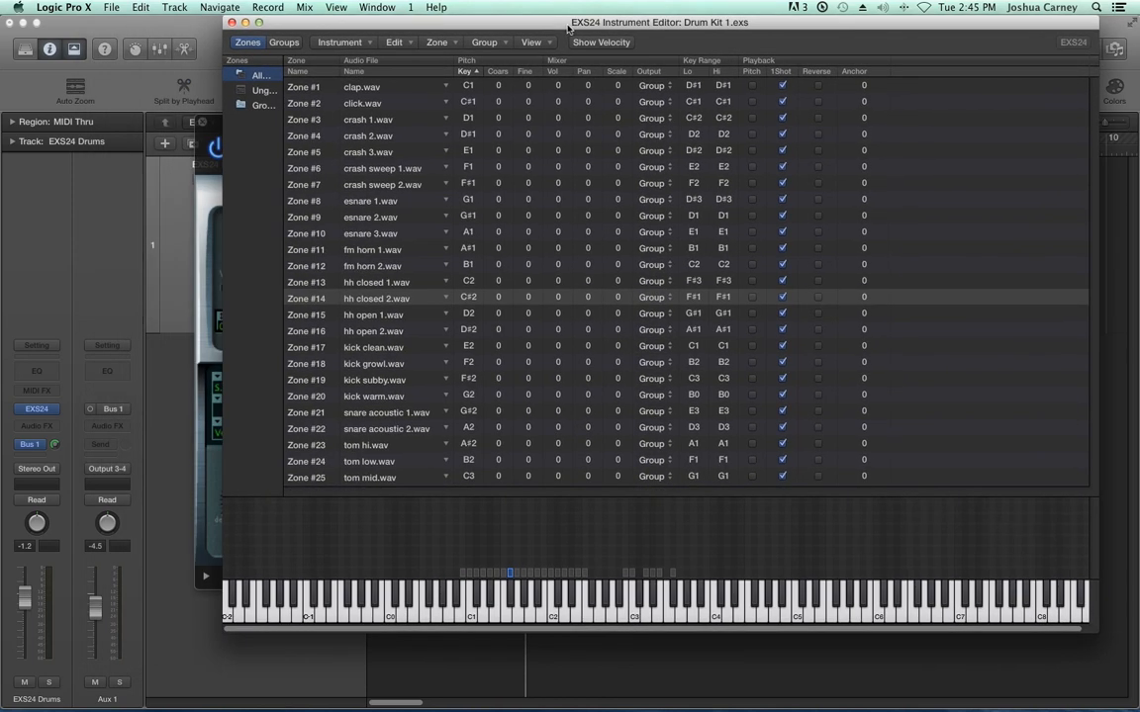
click(55, 414)
mouse_move(87, 416)
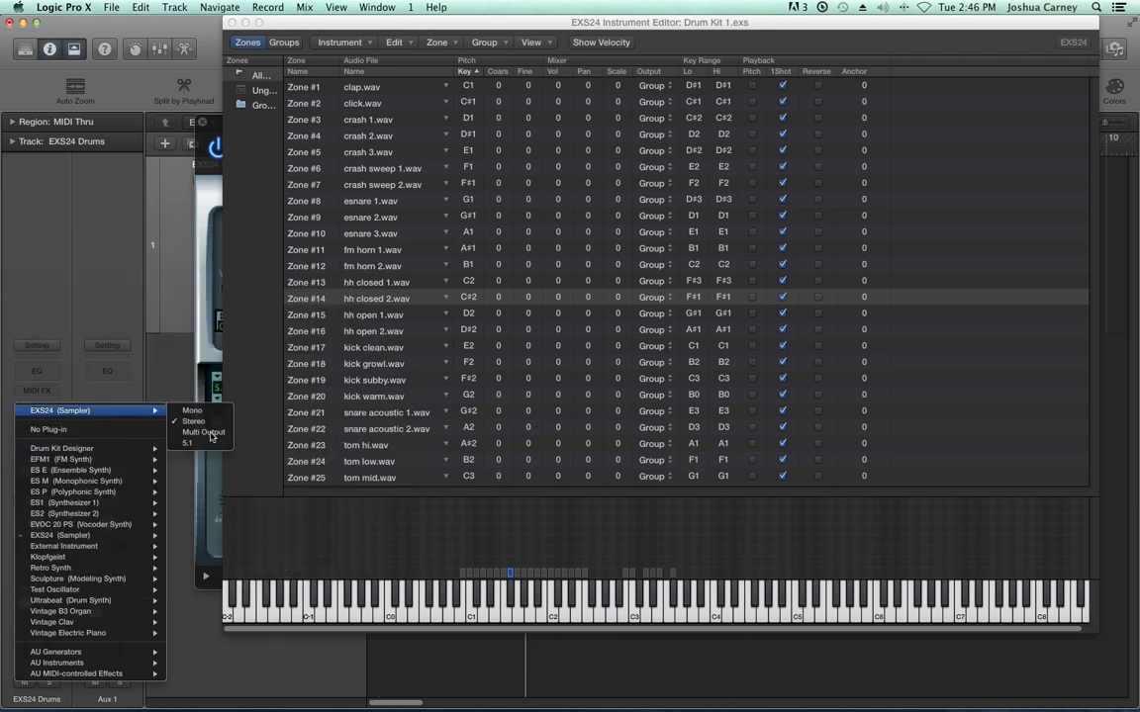
click(208, 432)
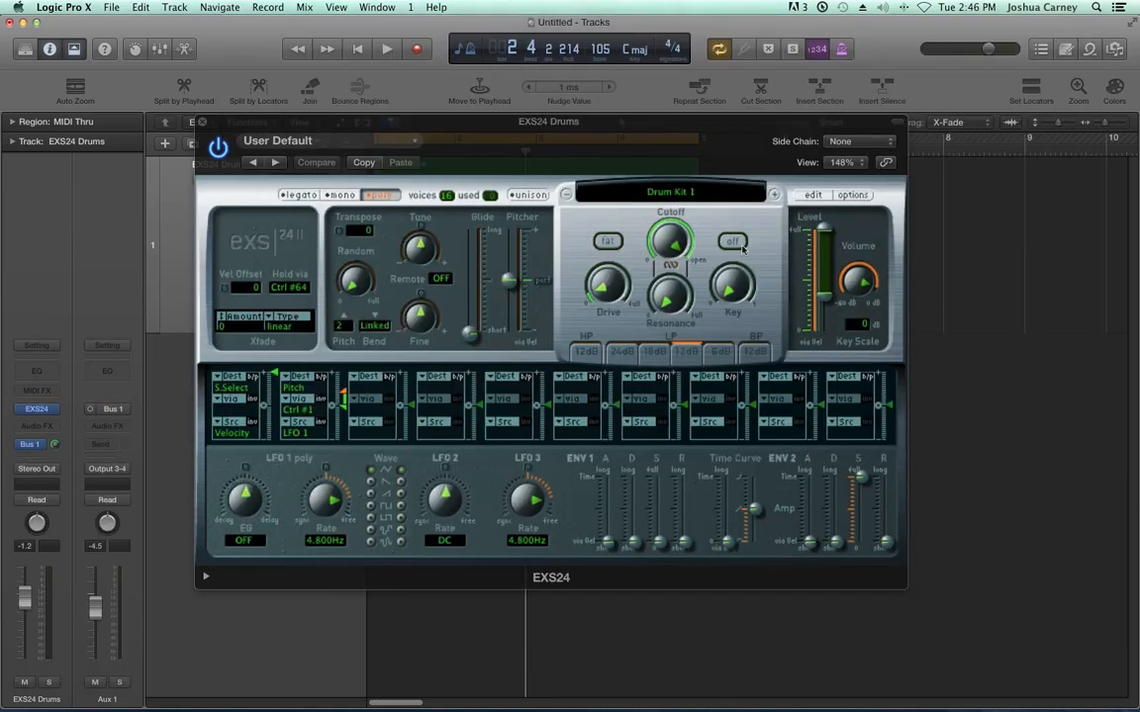
click(811, 195)
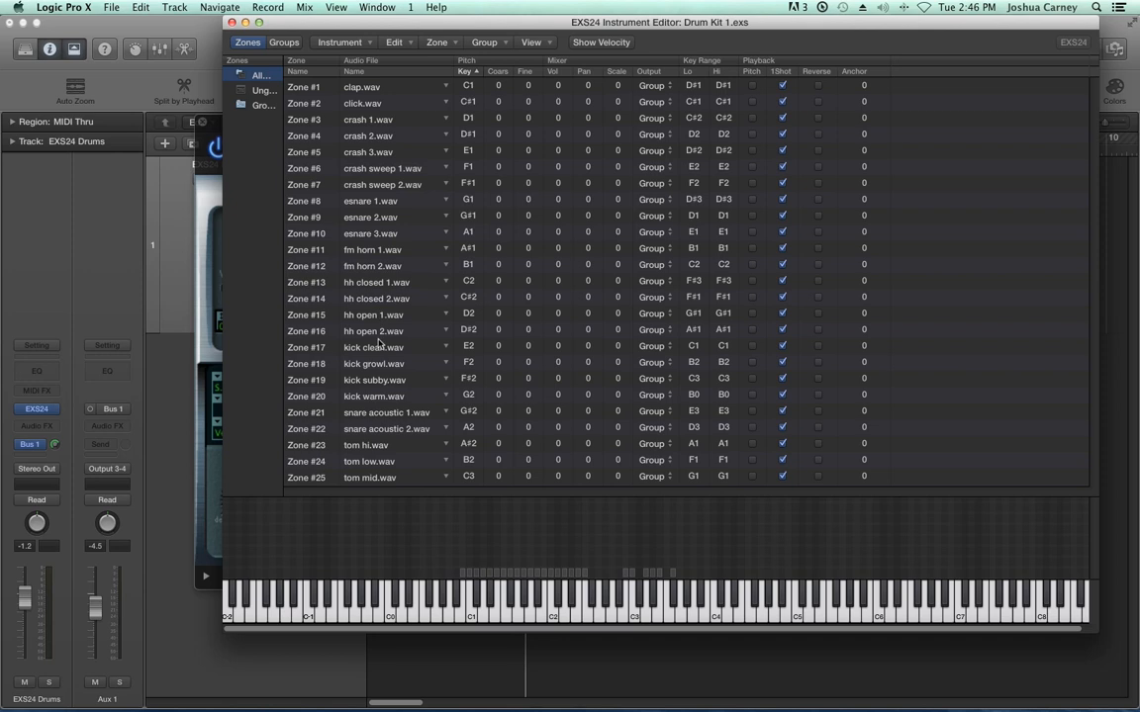
Examine the output choices for the clap.wav zone and reposition the instrument editor.
mouse_move(378, 342)
click(652, 85)
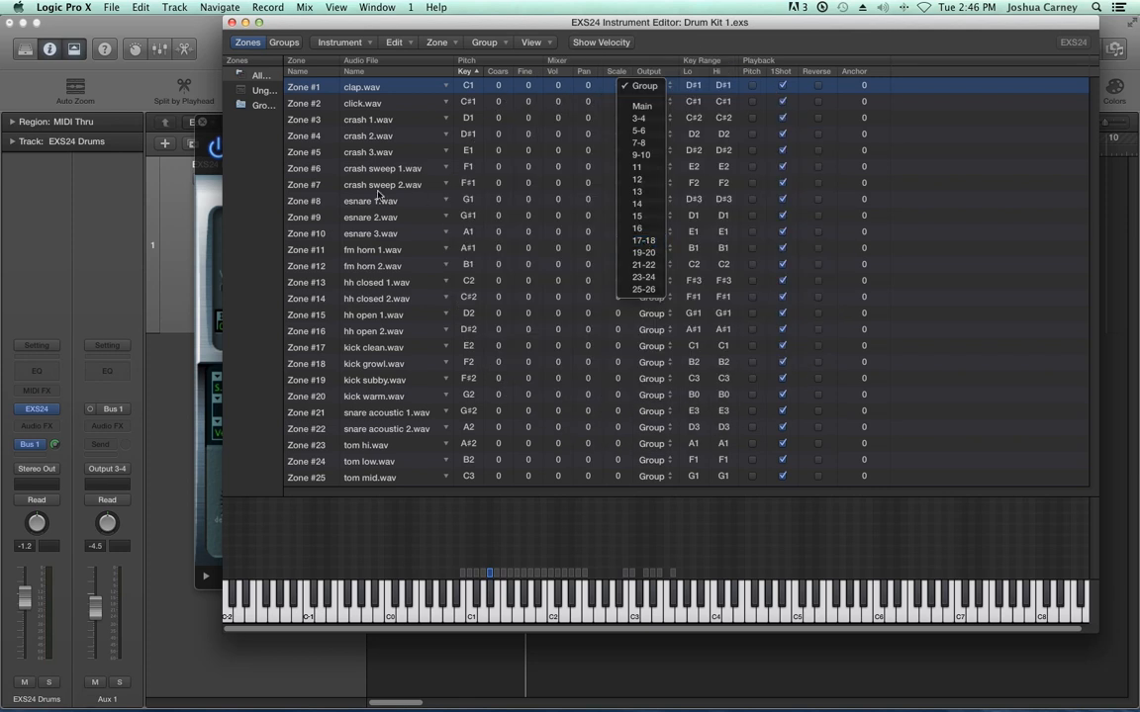
click(241, 142)
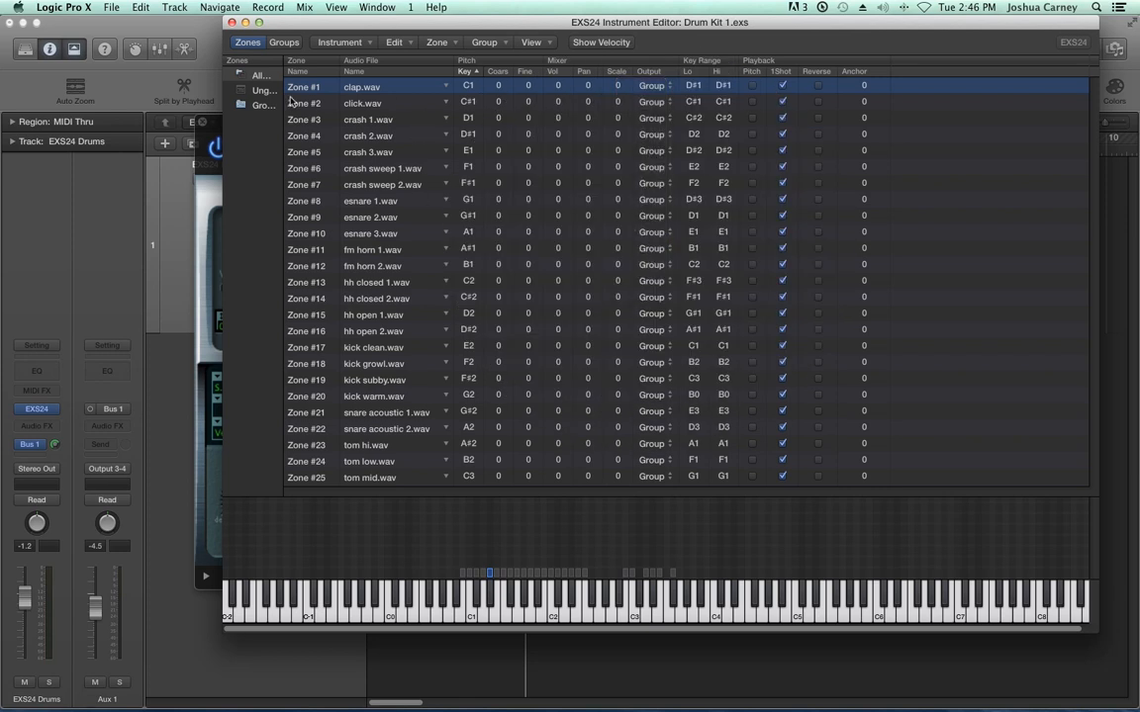
drag(448, 27, 409, 51)
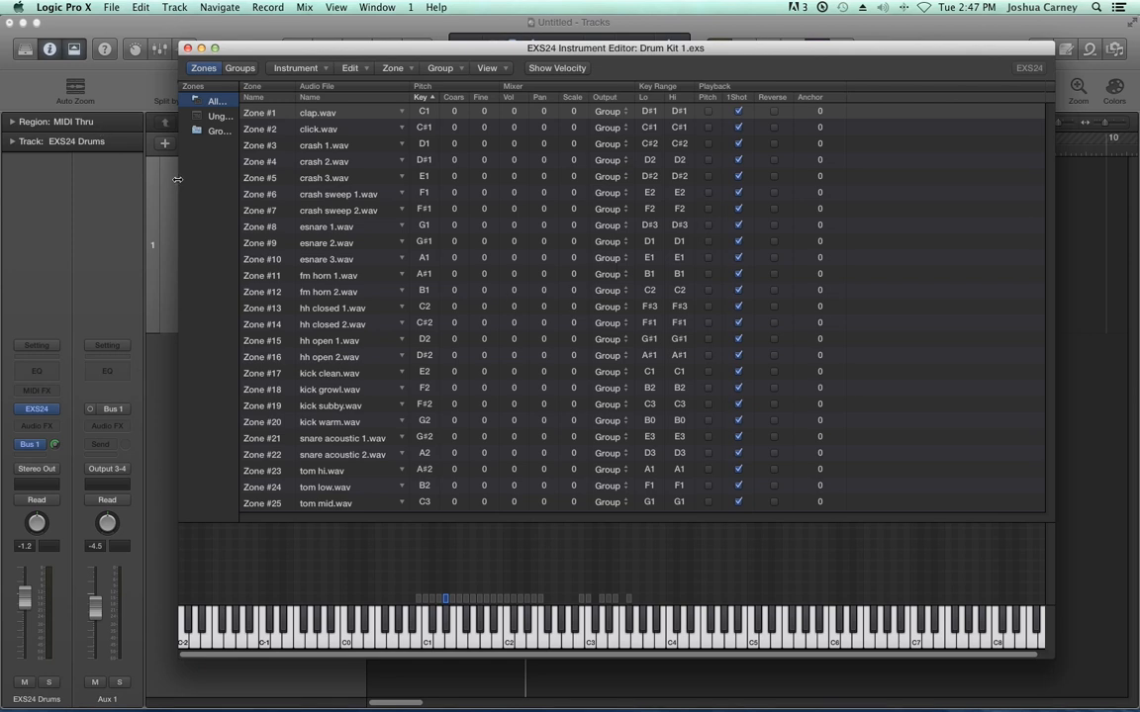
Review the existing group's settings, widen the zone group list, and look at the Ungrouped and Group #2 entries.
click(240, 68)
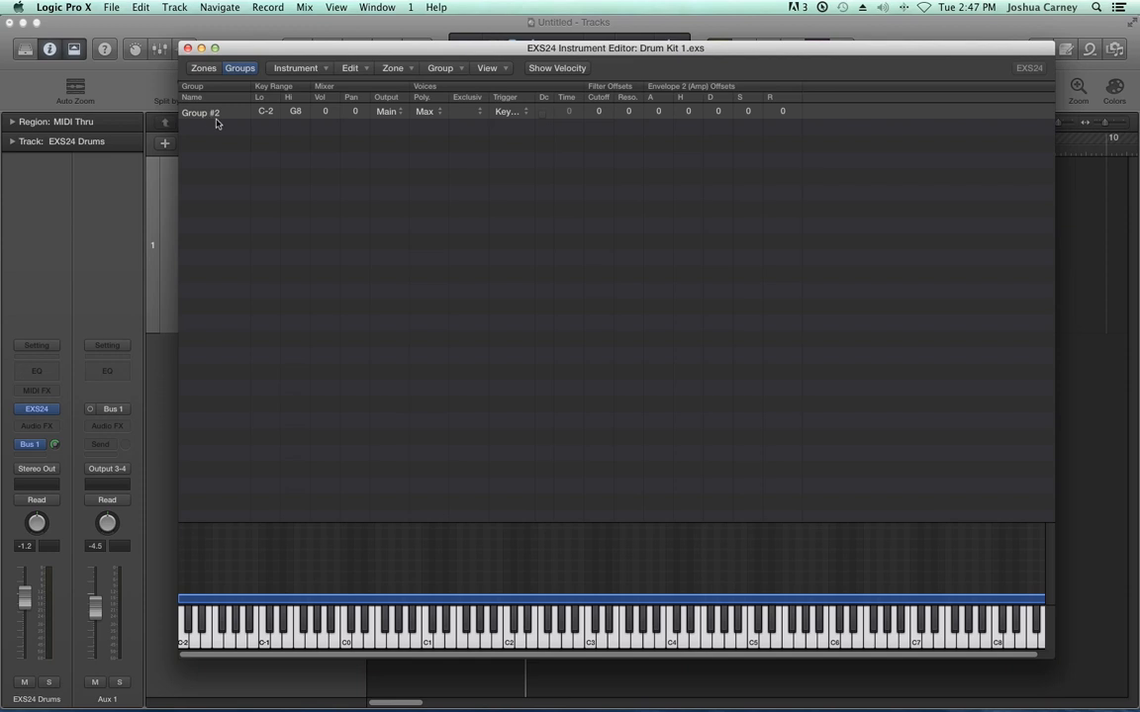
click(203, 69)
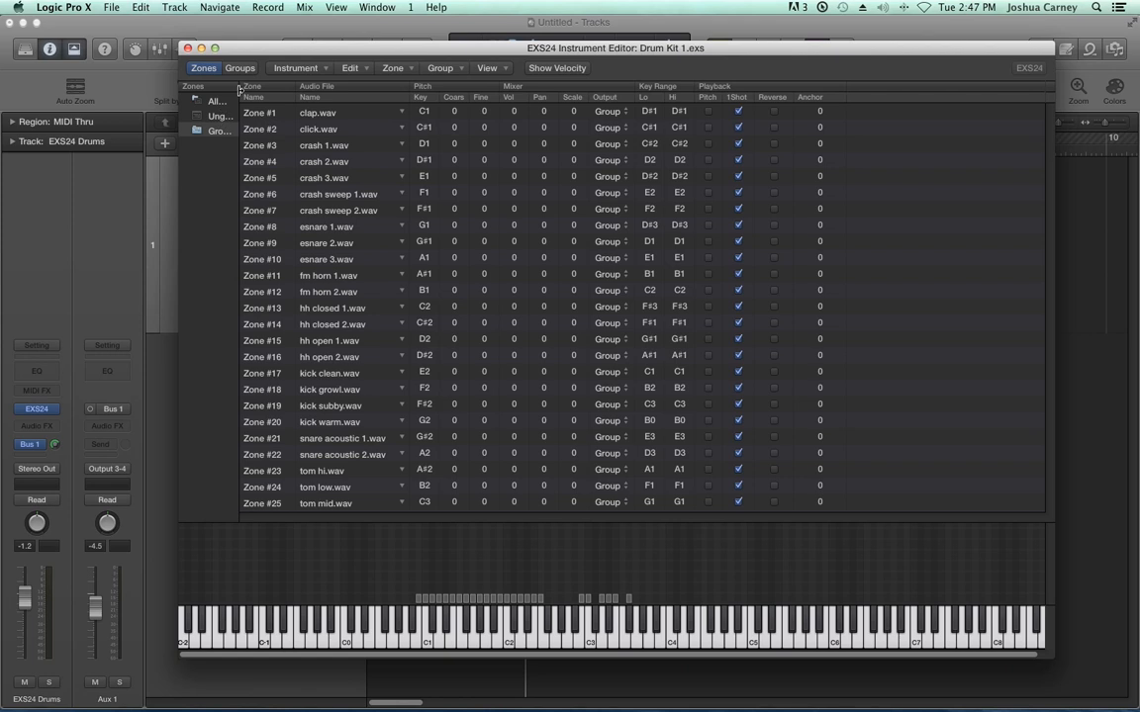
drag(243, 91, 300, 91)
click(216, 118)
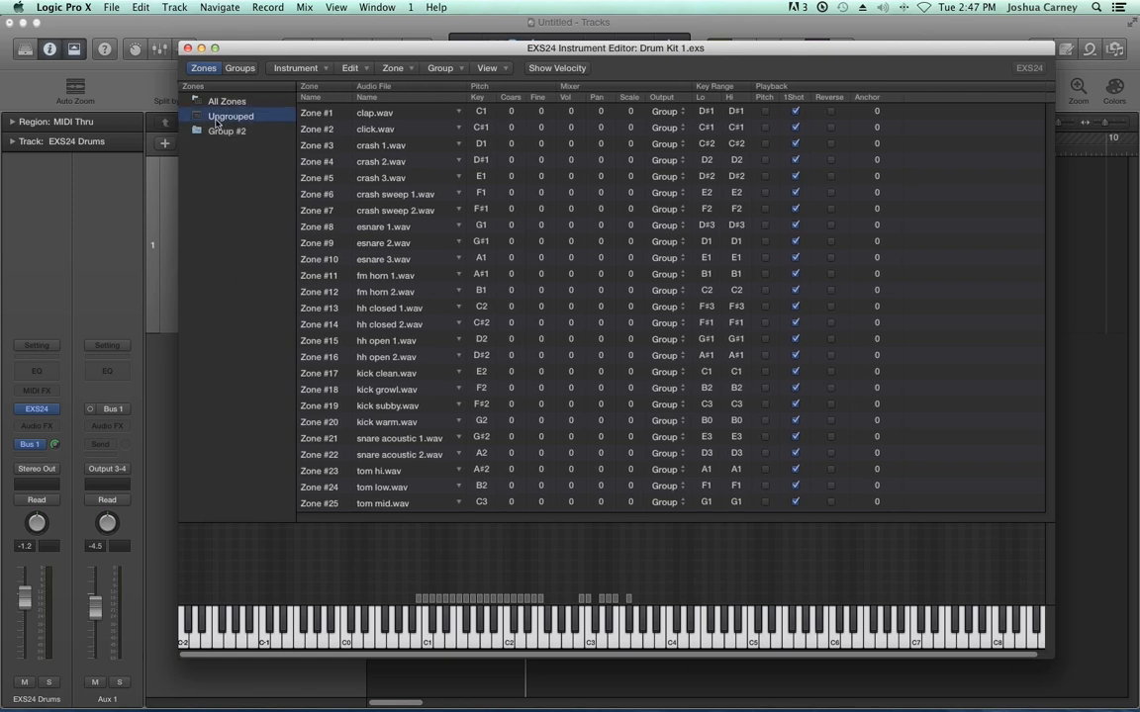
click(227, 131)
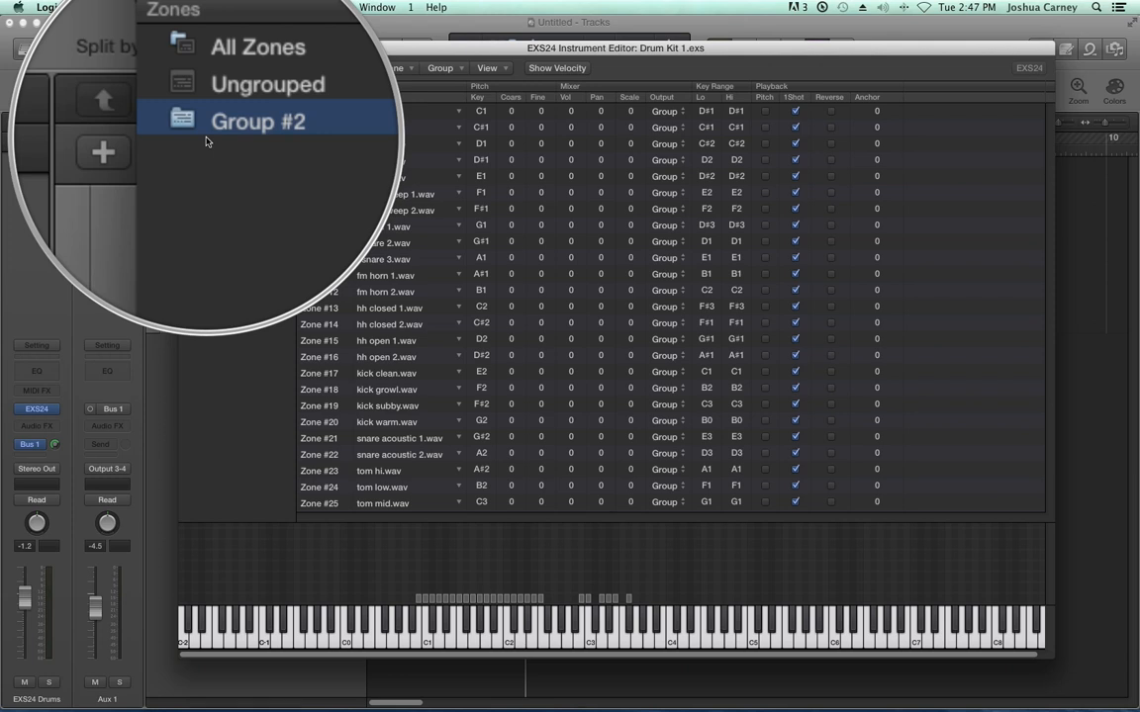
Add five new groups to Drum Kit 1 alongside Group #2.
click(240, 69)
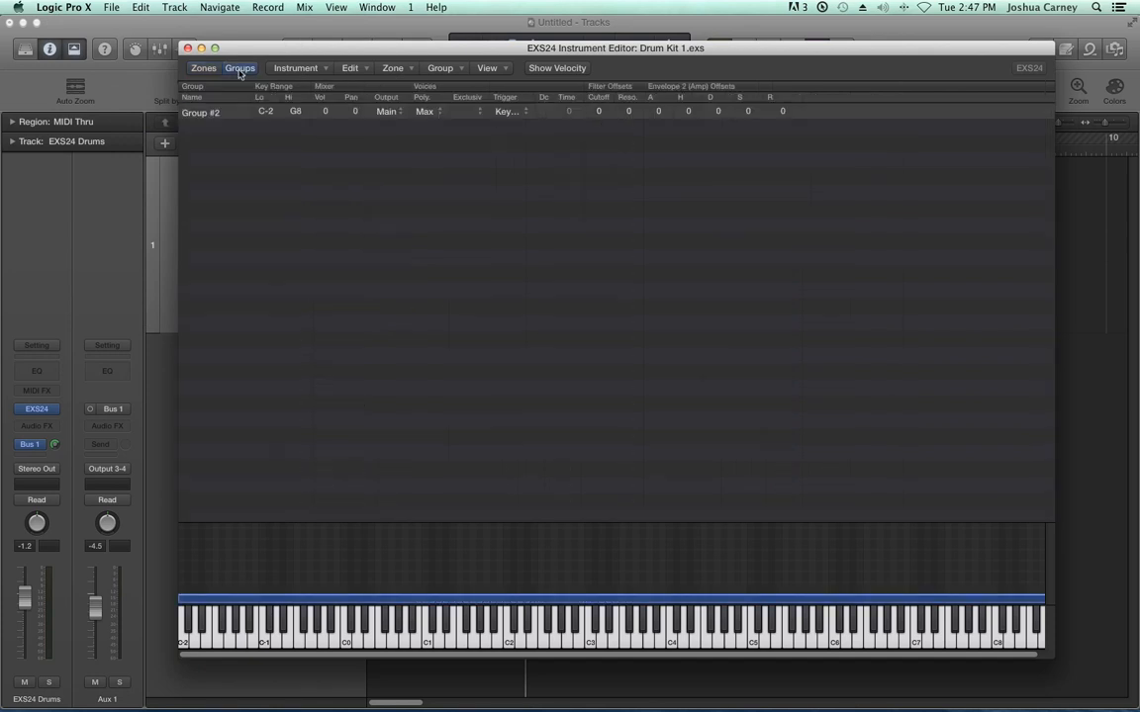
click(440, 68)
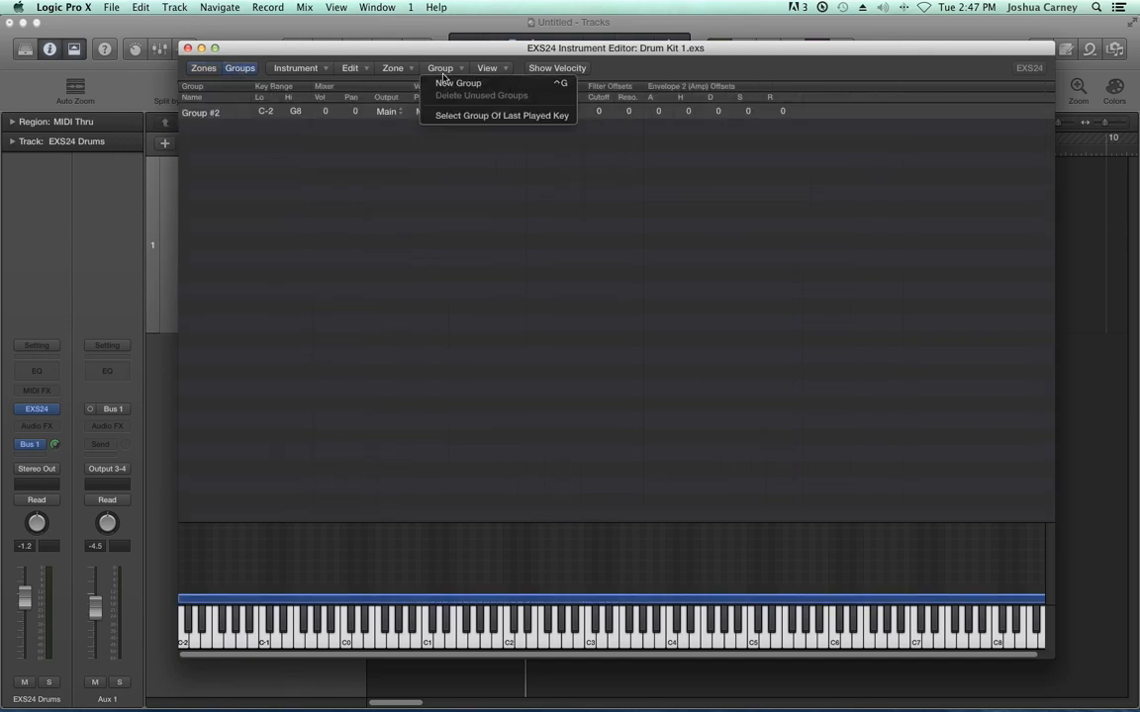
click(500, 86)
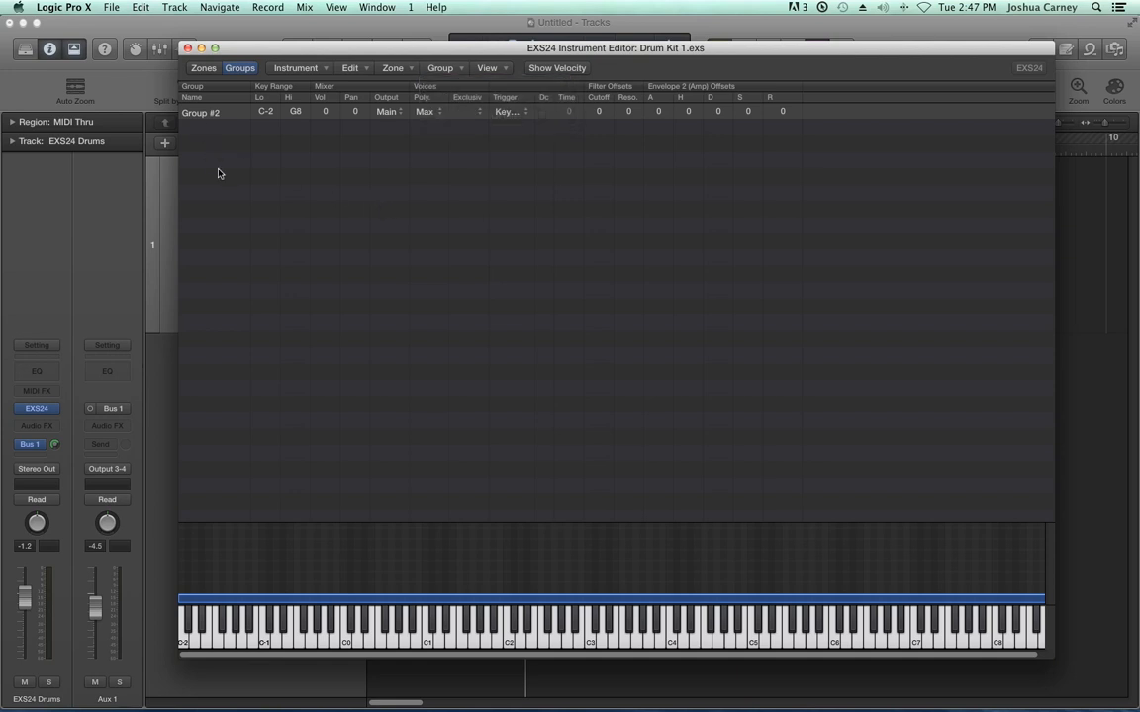
key(ctrl+g)
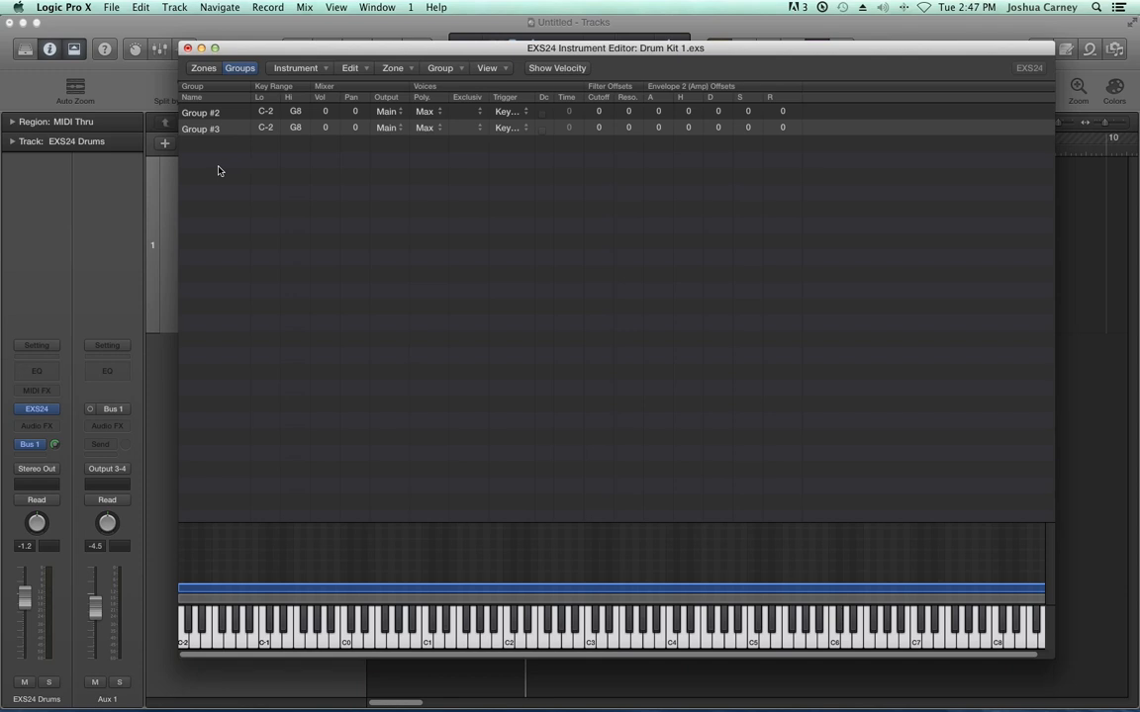
key(ctrl+g)
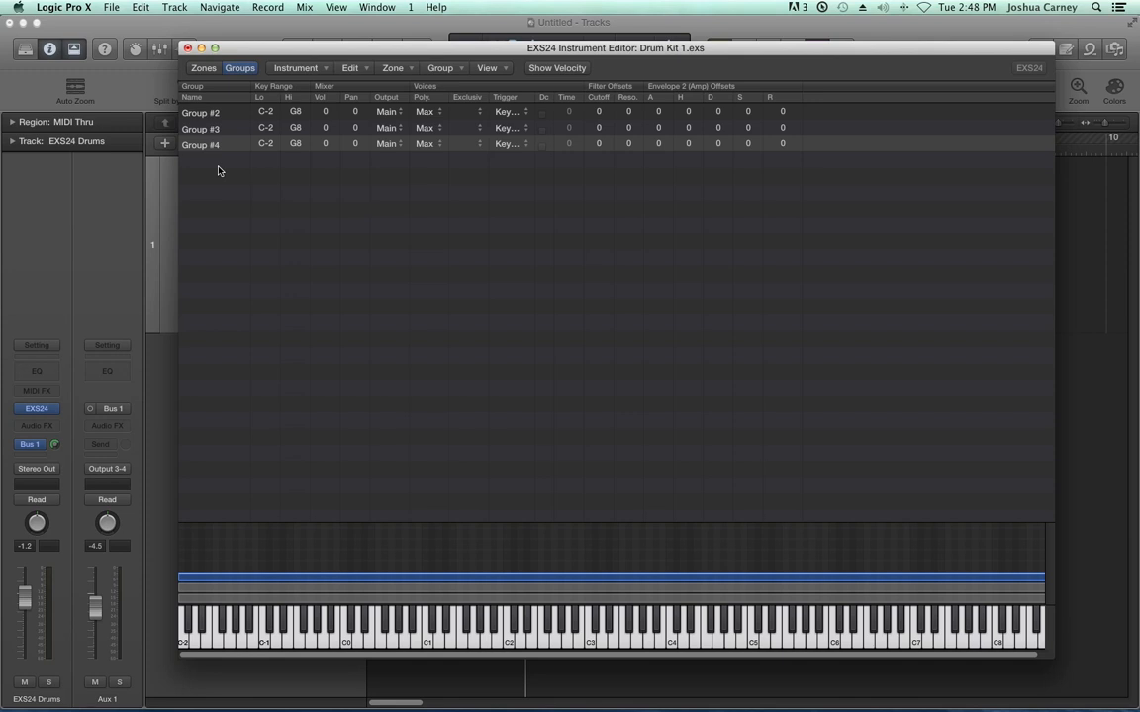
key(ctrl+g)
key(ctrl+g)
key(ctrl+g)
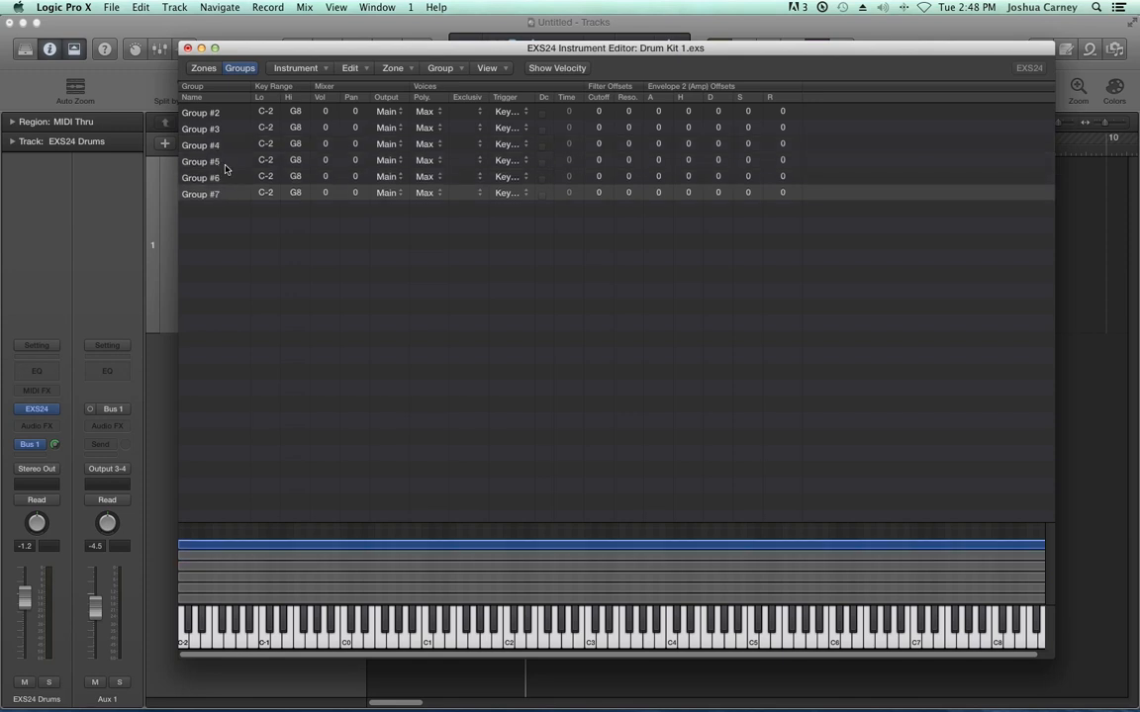
Rename Group #2 as kicks and Group #3 as snares.
click(206, 116)
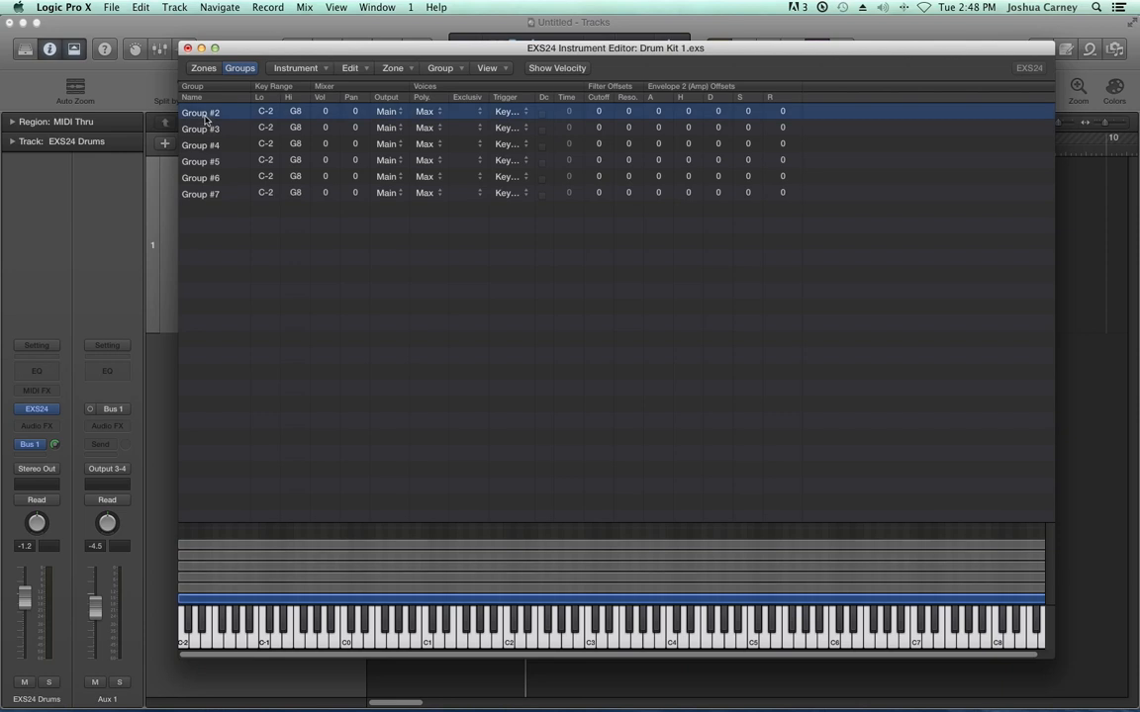
double_click(208, 113)
key(BackSpace)
text(kicks)
key(Return)
click(198, 129)
double_click(198, 129)
text(snares)
key(Return)
Rename Group #4 as hh and Group #5 as crashes.
click(198, 145)
double_click(198, 144)
text(hh)
key(Return)
click(198, 161)
double_click(198, 161)
text(cr)
key(Return)
Rename Group #6 as toms and Group #7 as SFX.
click(198, 176)
double_click(198, 176)
text(tom)
key(Return)
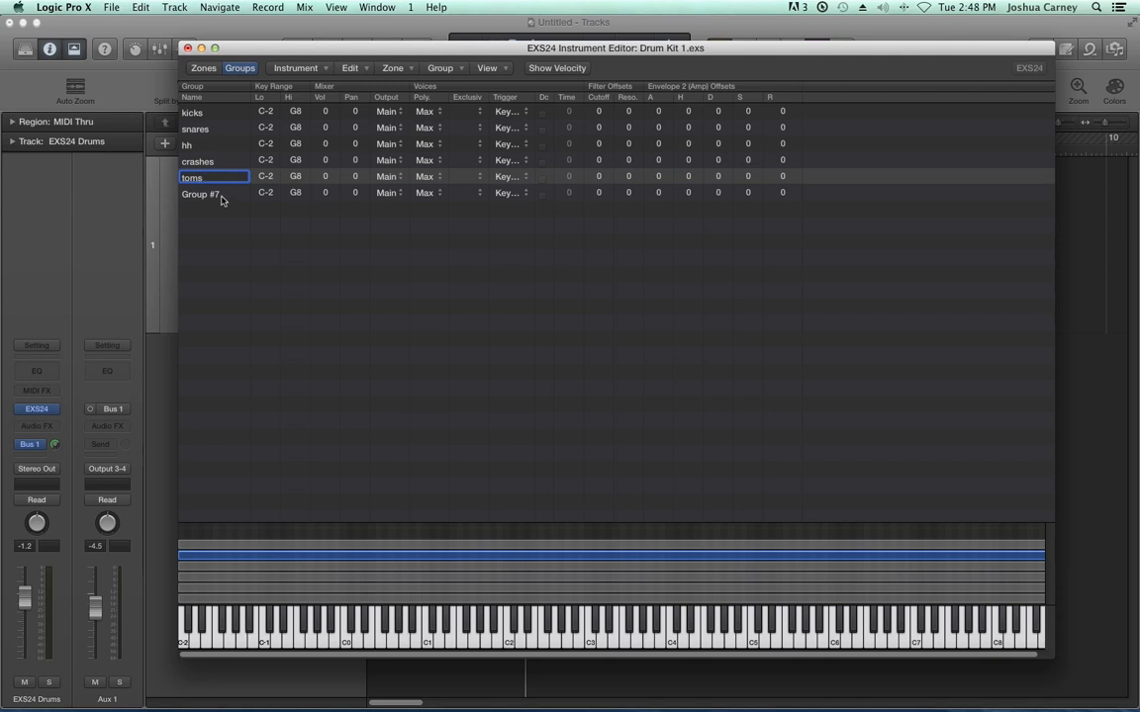
click(212, 194)
double_click(212, 194)
text(FX)
key(Return)
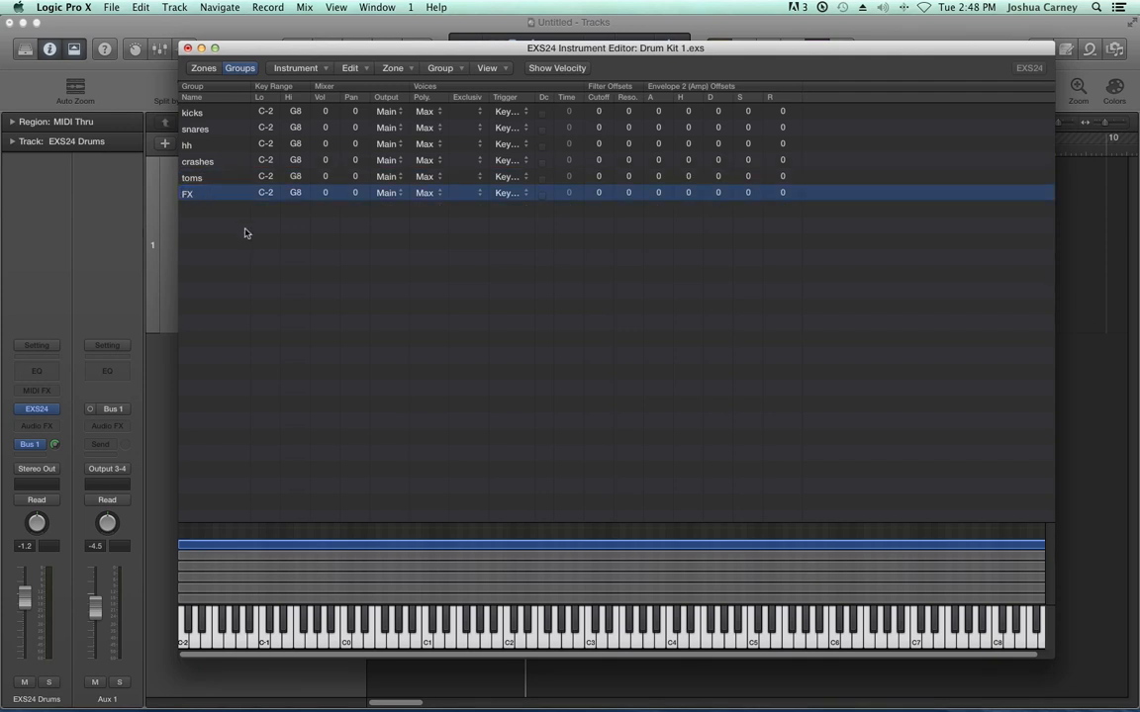
double_click(188, 194)
text(SFX)
key(Return)
Close the instrument editor, saving the changes to Drum Kit 1.exs, and close the EXS24 sampler.
click(187, 48)
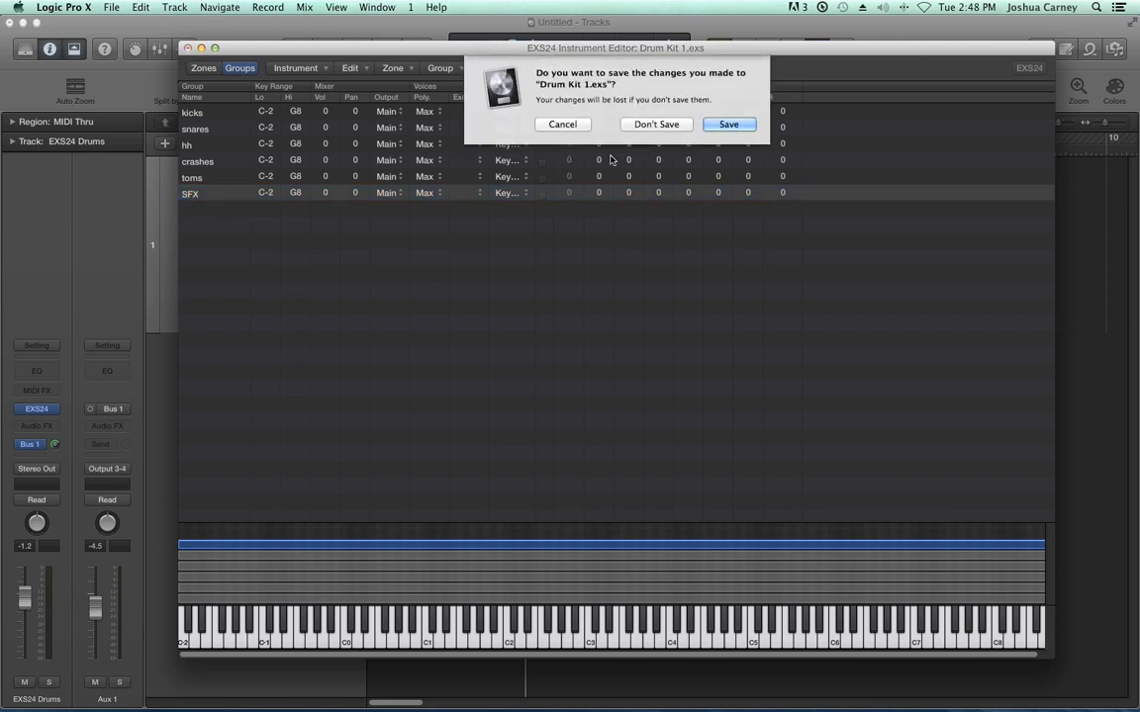
click(726, 123)
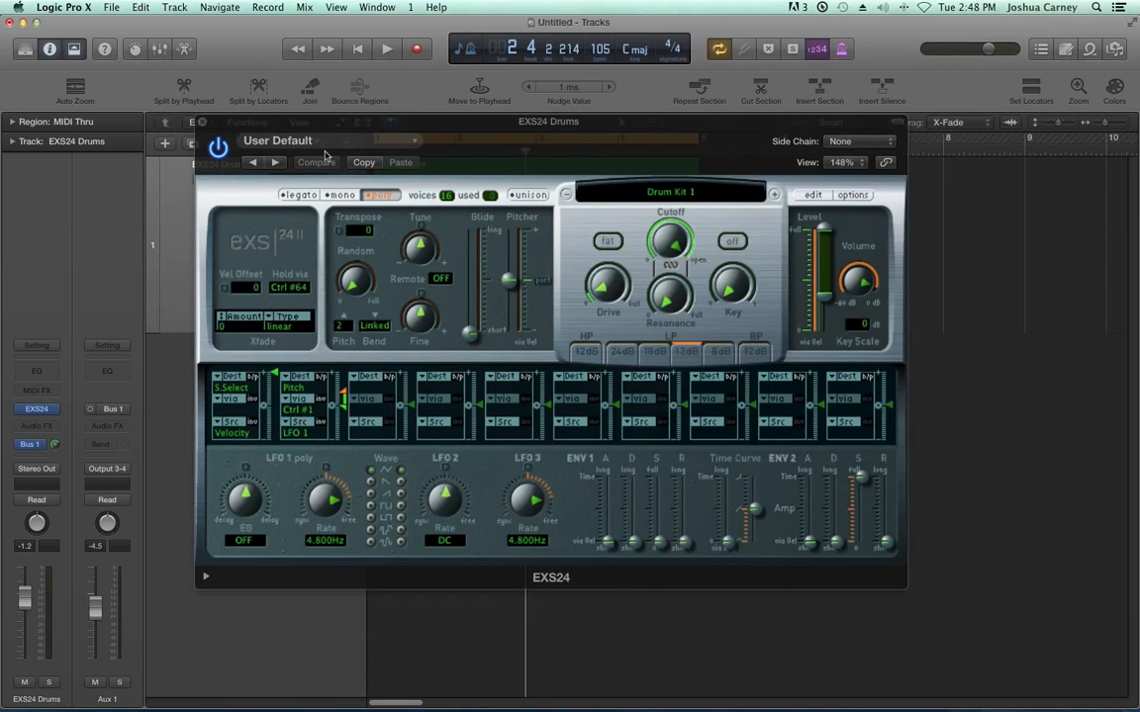
click(203, 123)
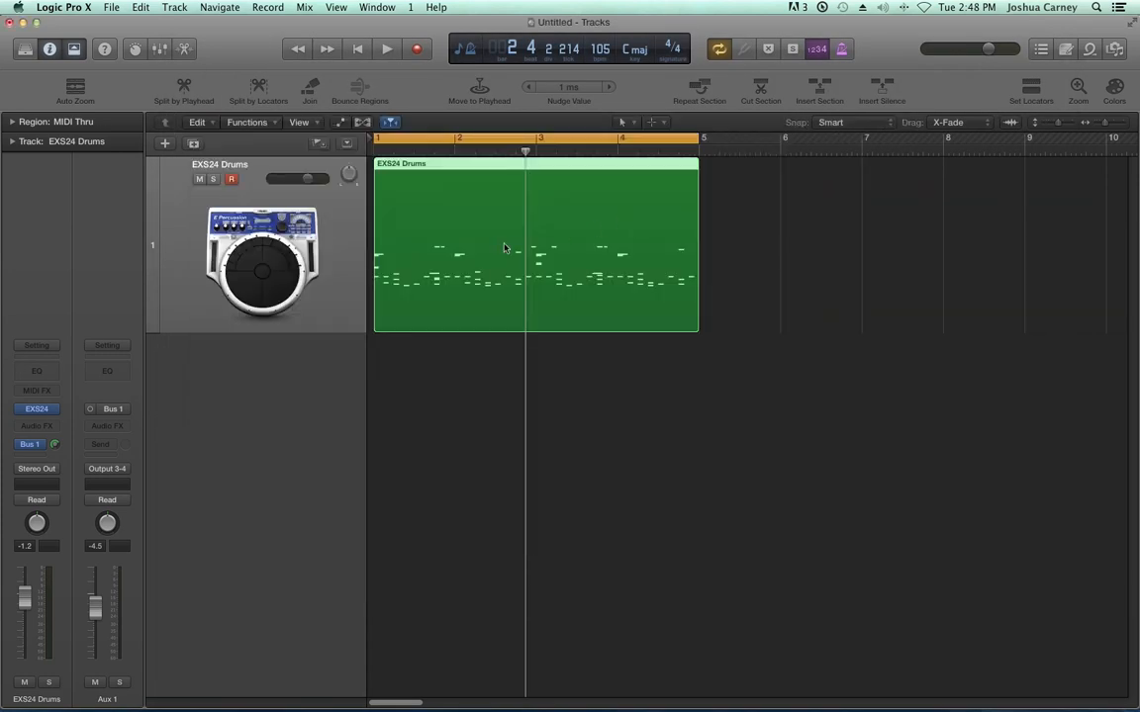
Open the EXS24 Drums region in the Piano Roll, enable MIDI Out, and audition the horn samples on B1 and C2.
double_click(504, 247)
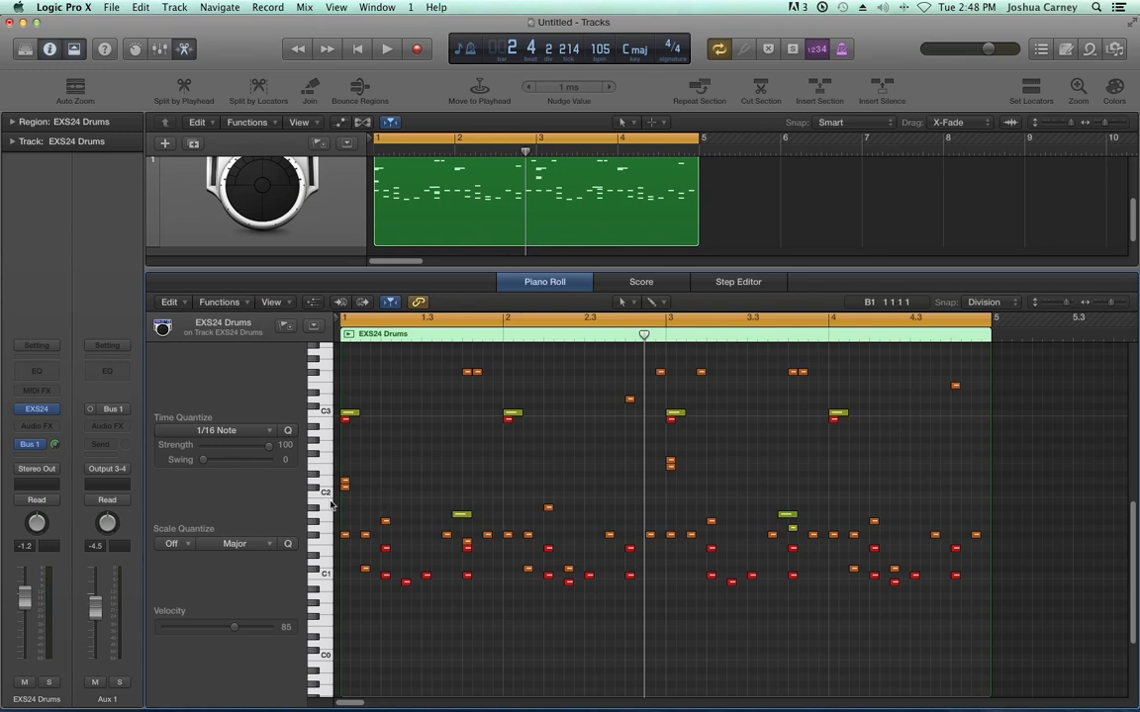
click(362, 302)
click(329, 503)
click(330, 493)
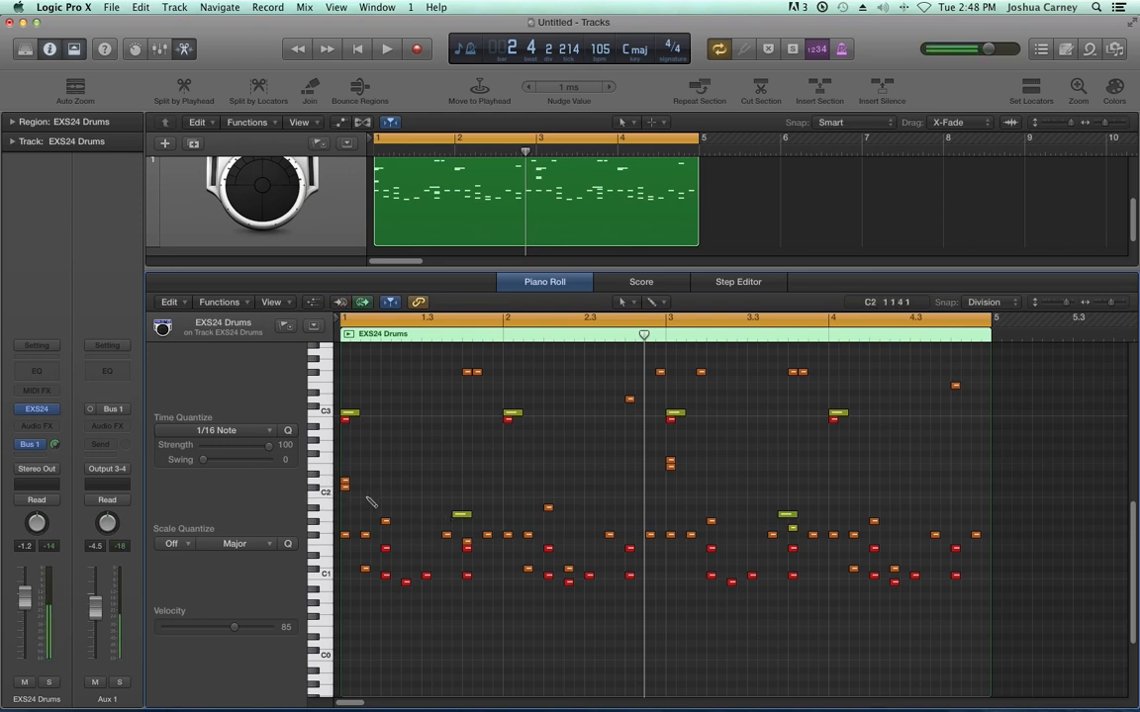
Add horn notes on B1 near the start of bars 1, 3 and 4, and on C2 in bars 2 and 3.
click(372, 501)
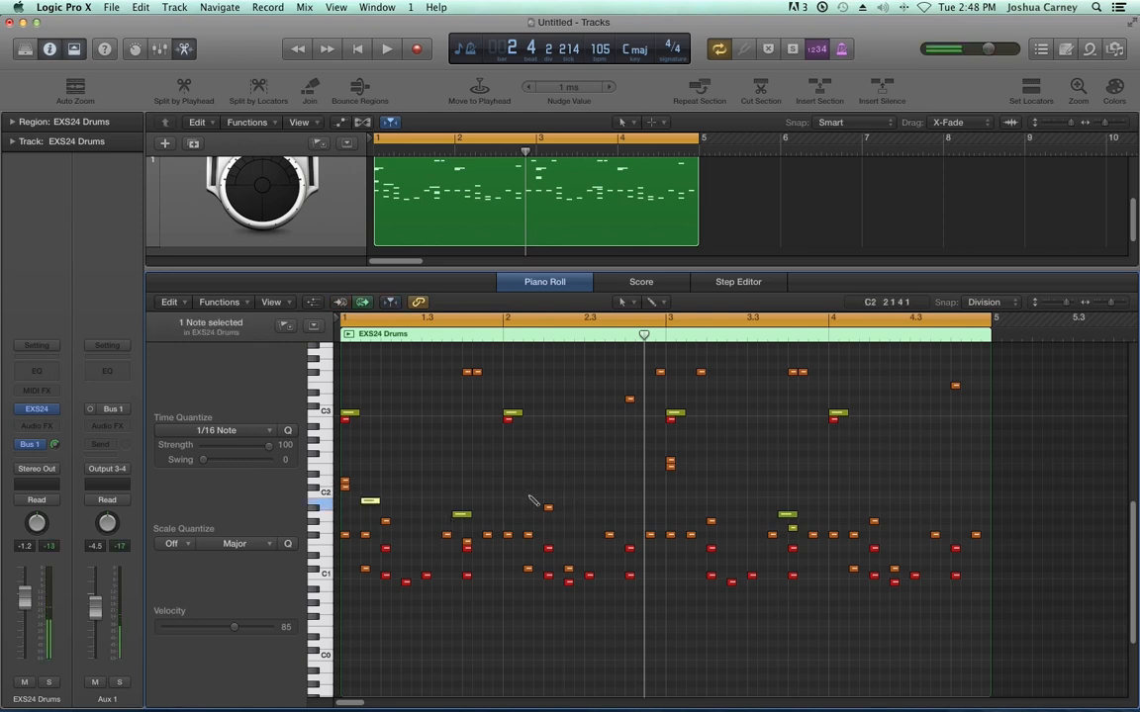
click(530, 493)
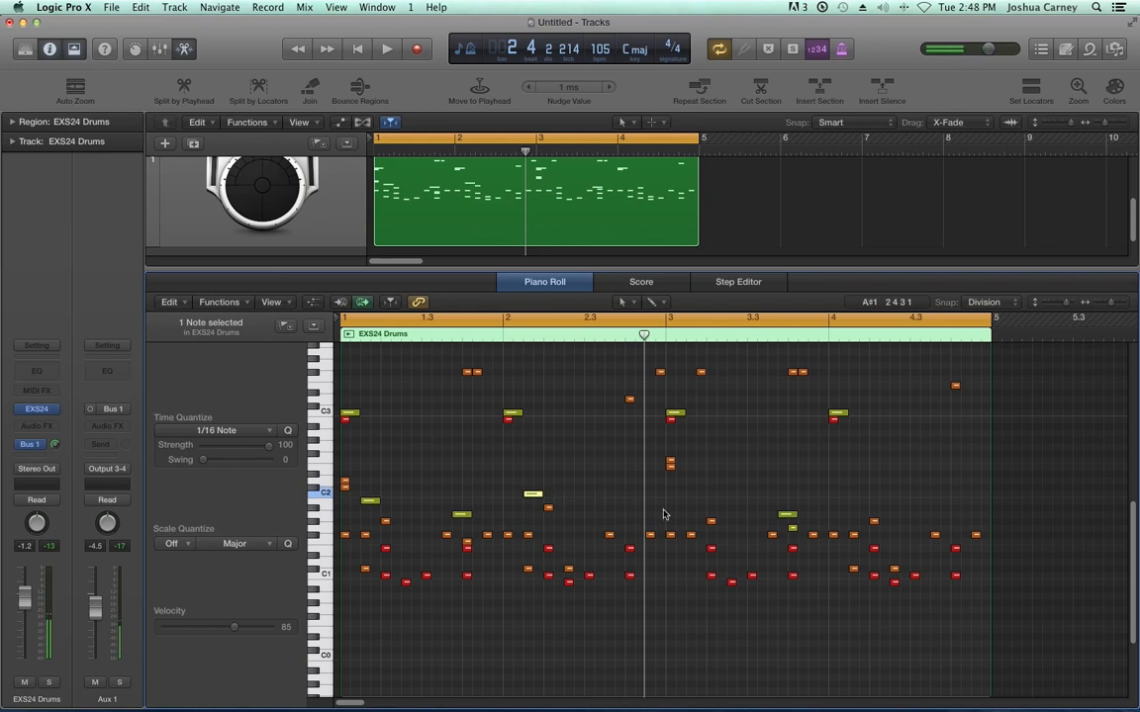
click(695, 502)
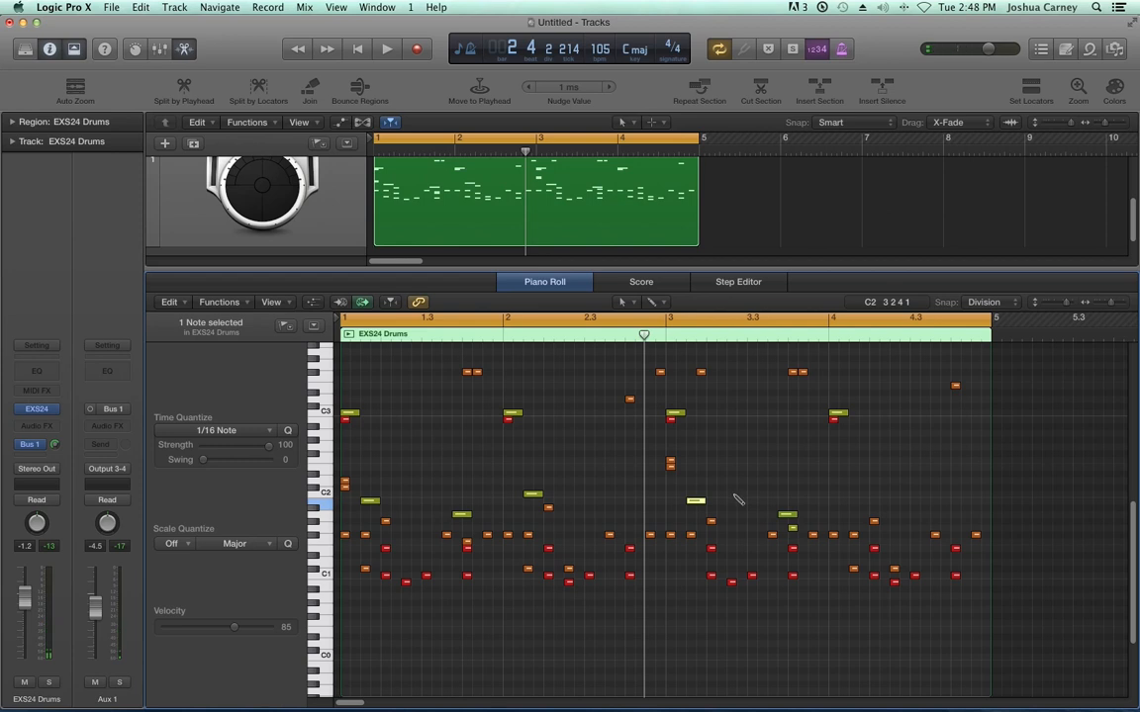
click(734, 493)
click(858, 500)
Play the drum pattern with the added horn notes from the beginning and stop it in bar 4.
key(Return)
key(space)
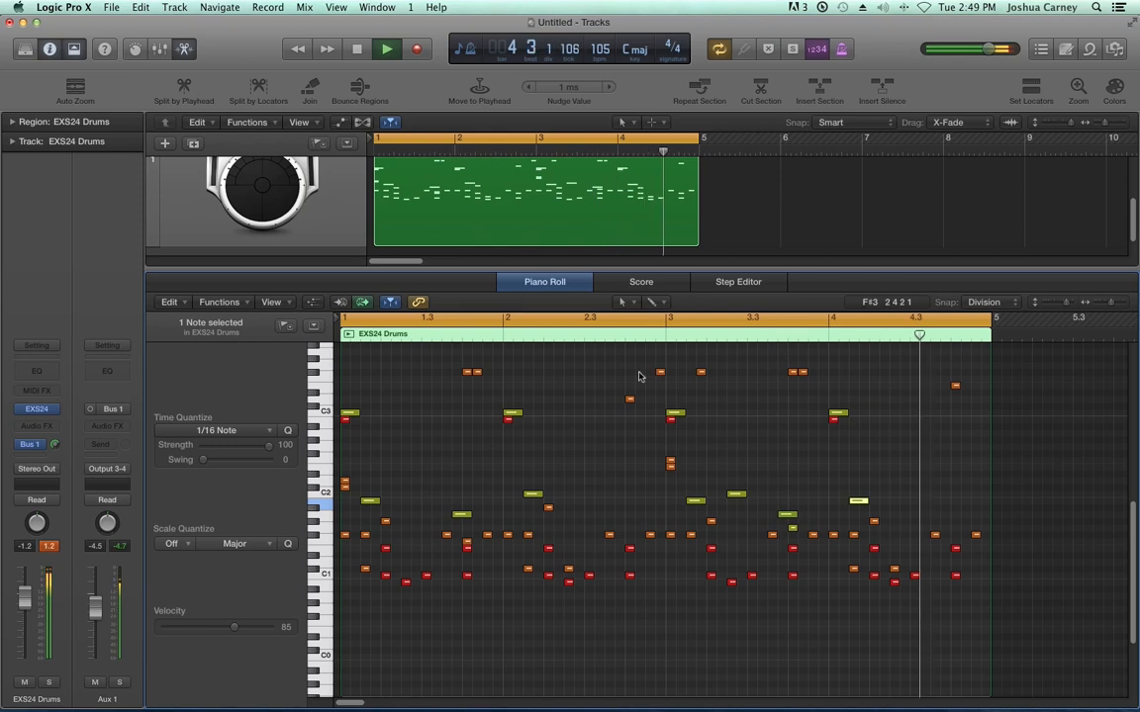
key(space)
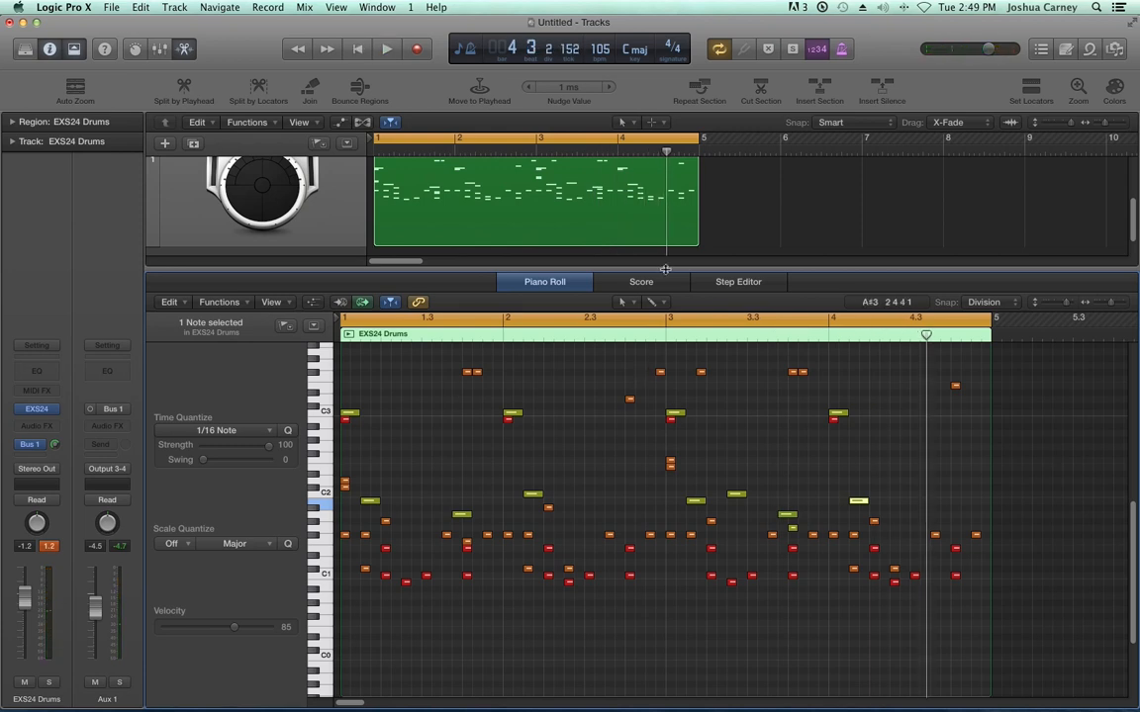
Hide the Piano Roll, reopen Drum Kit 1 in the instrument editor, widen the zone group list, and select the kicks group.
key(e)
click(37, 408)
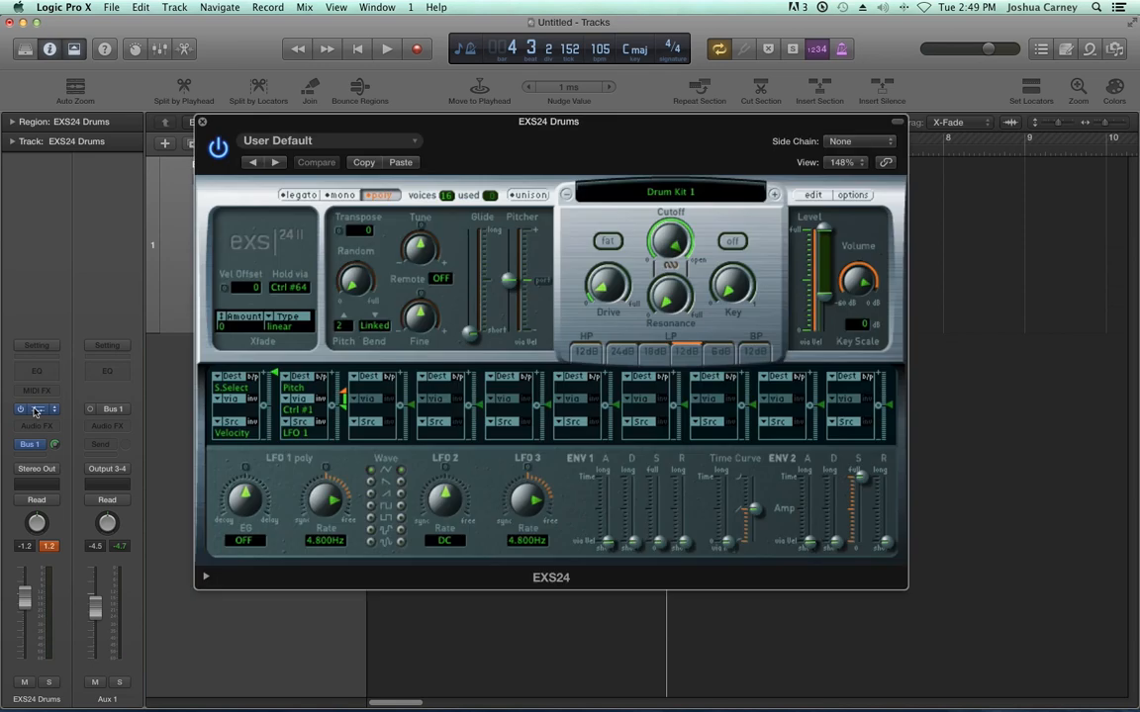
click(813, 196)
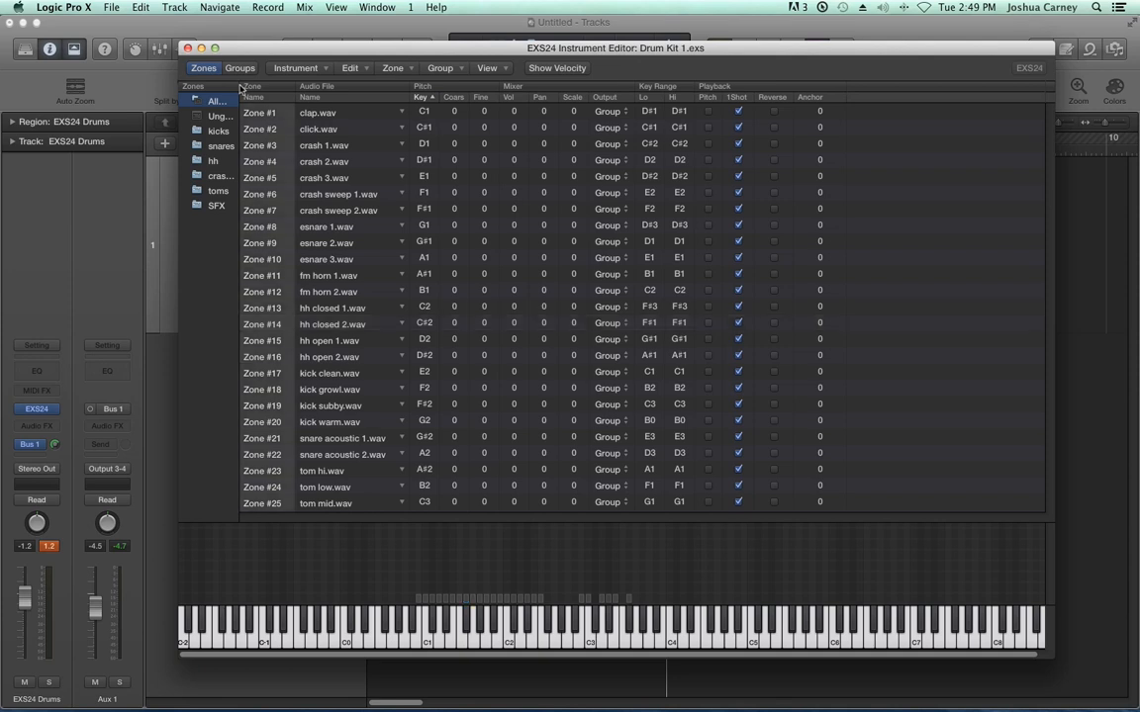
mouse_move(238, 89)
mouse_down()
mouse_move(296, 97)
mouse_move(251, 94)
mouse_up()
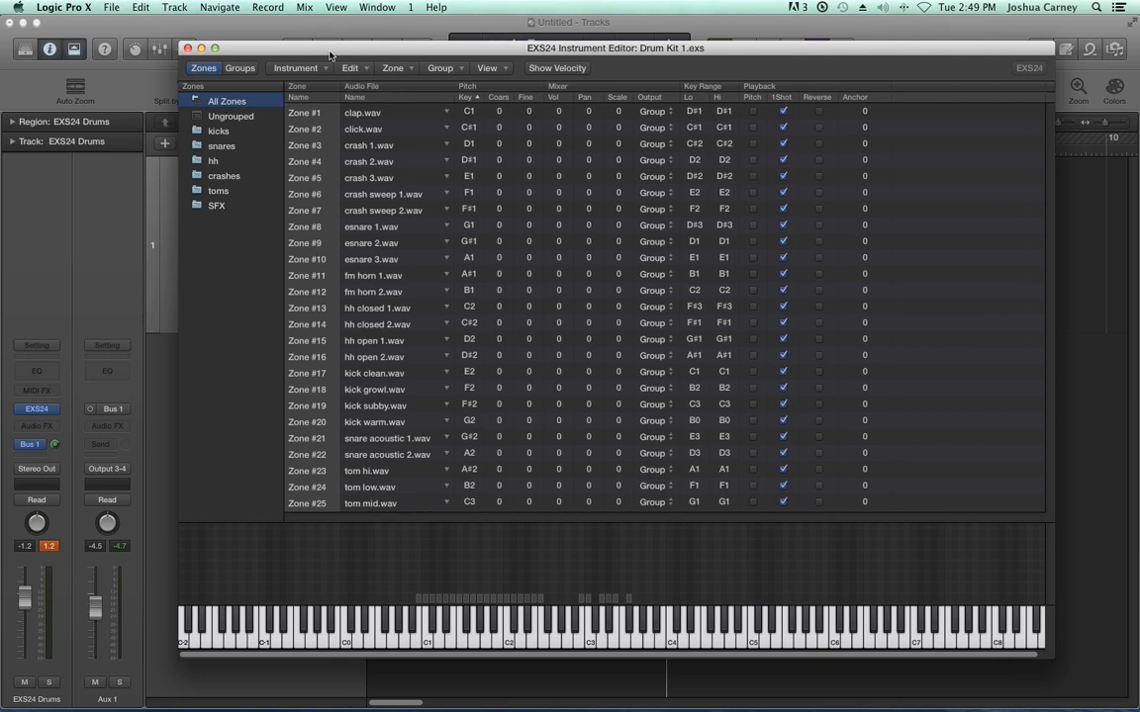
drag(332, 54, 329, 55)
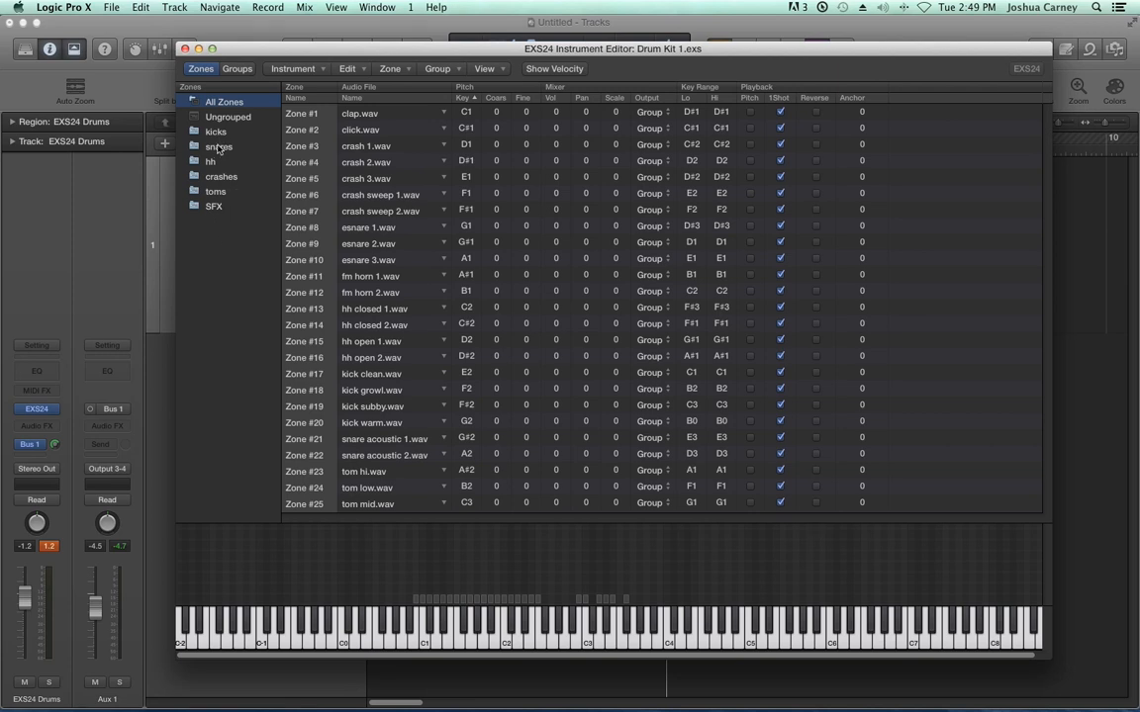
click(210, 132)
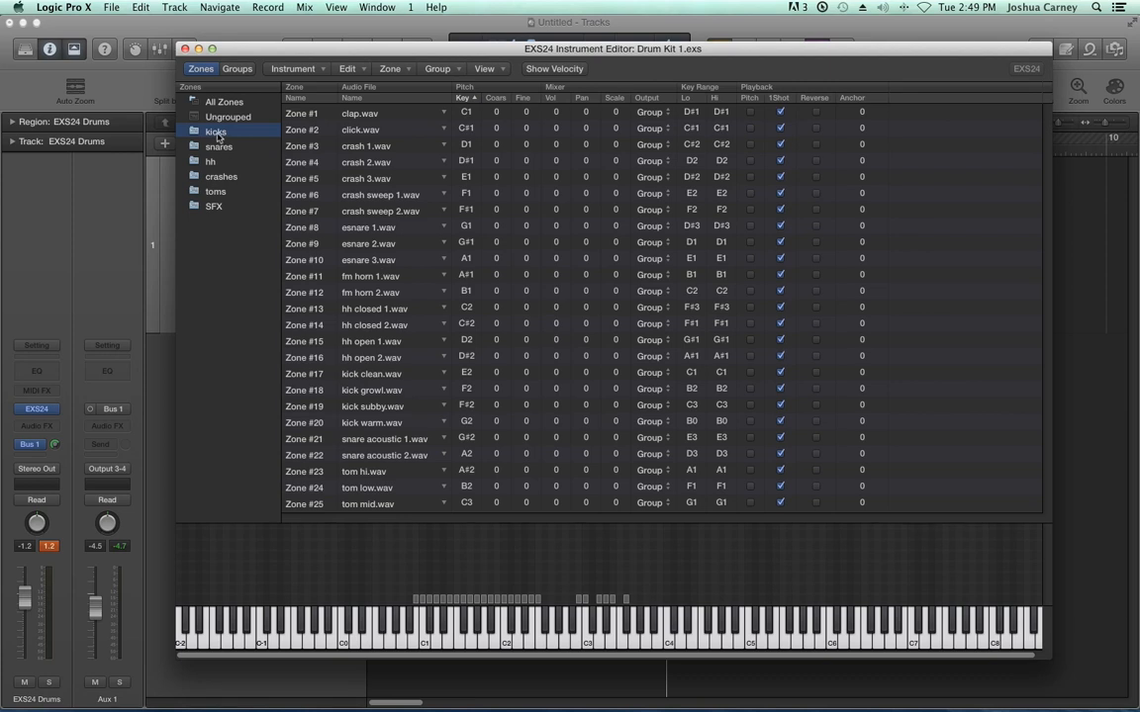
Check which zones the snares, hh, crashes, toms and SFX groups contain, and return to the list of all zones.
click(219, 147)
click(210, 162)
click(220, 176)
click(216, 191)
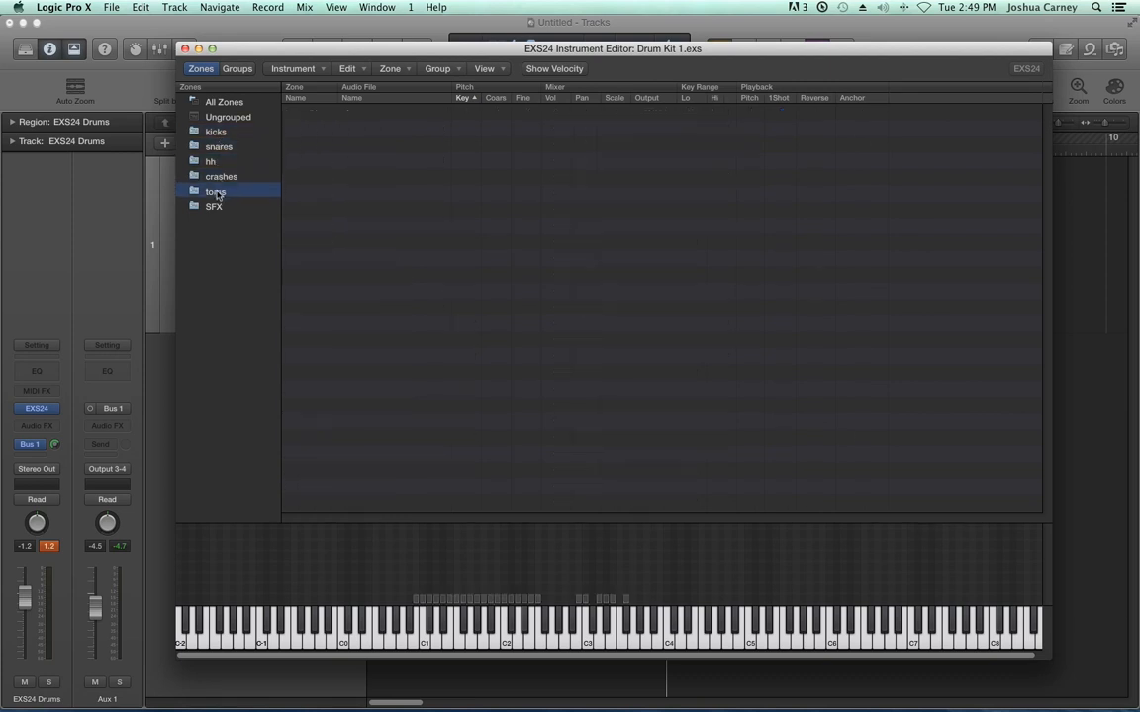
click(213, 205)
click(222, 117)
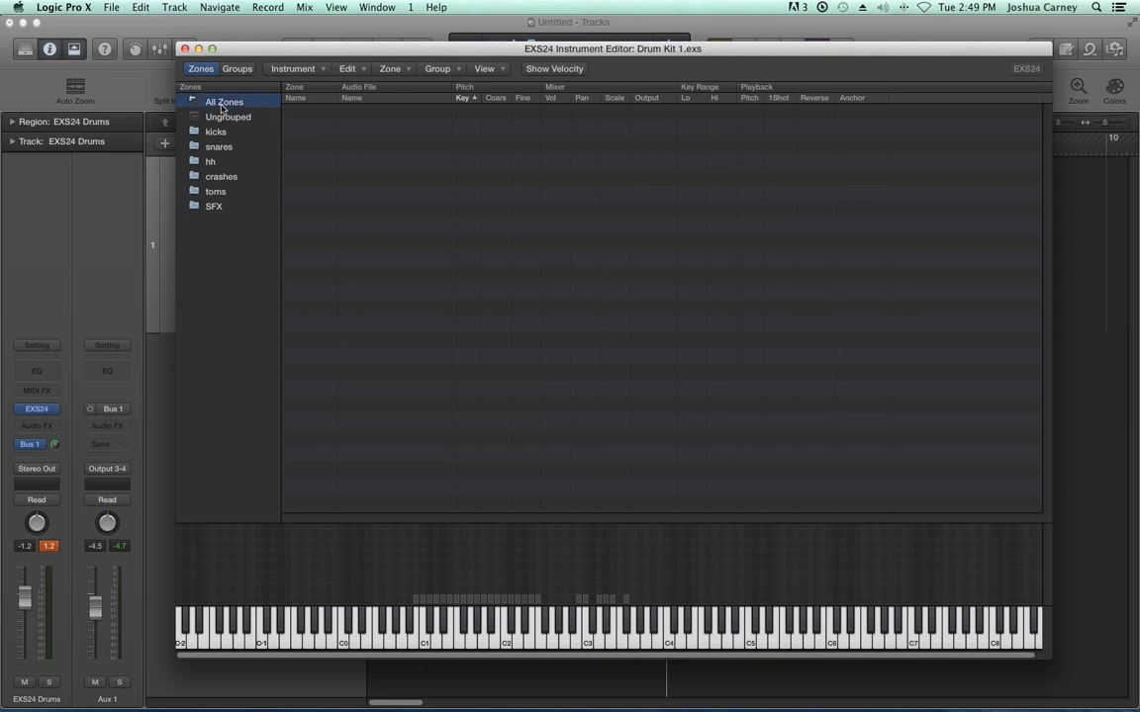
click(222, 104)
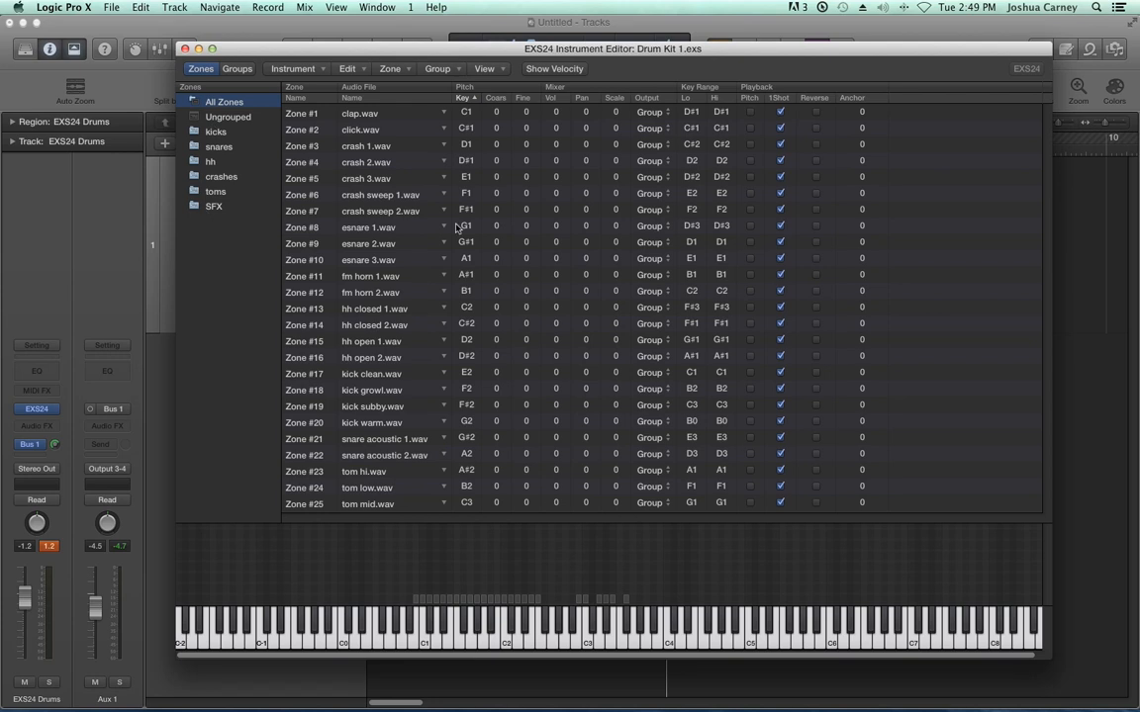
Display the zones' Group assignment column and move it between the Audio File and Pitch columns.
click(484, 71)
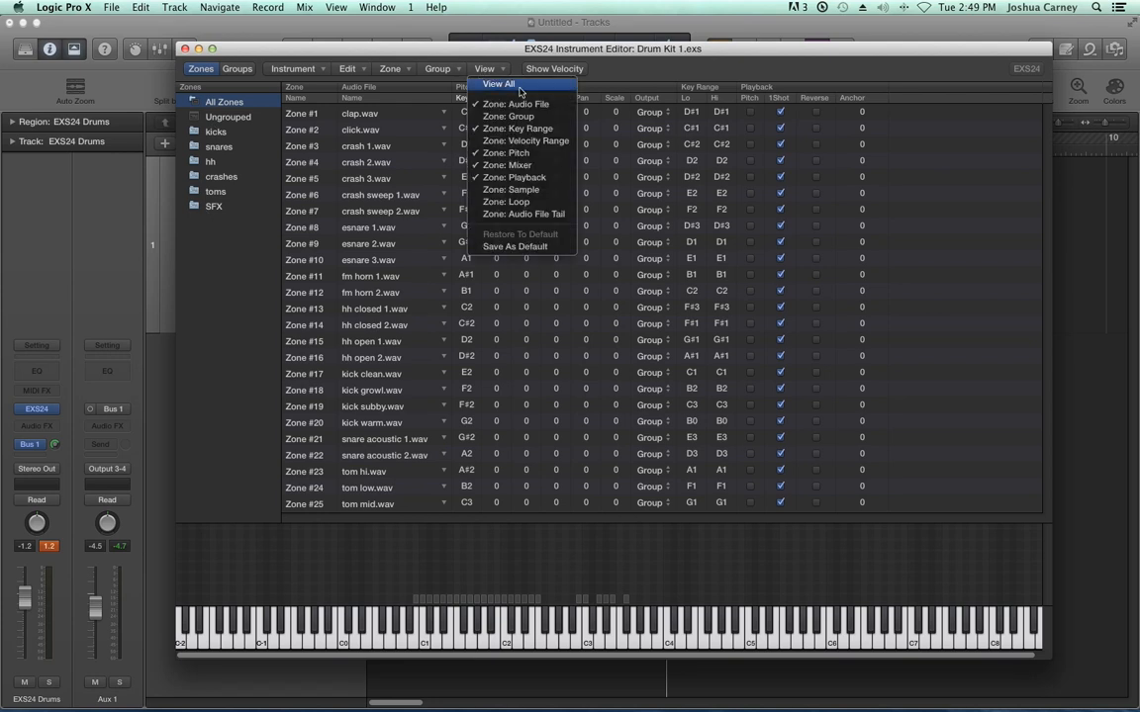
click(505, 117)
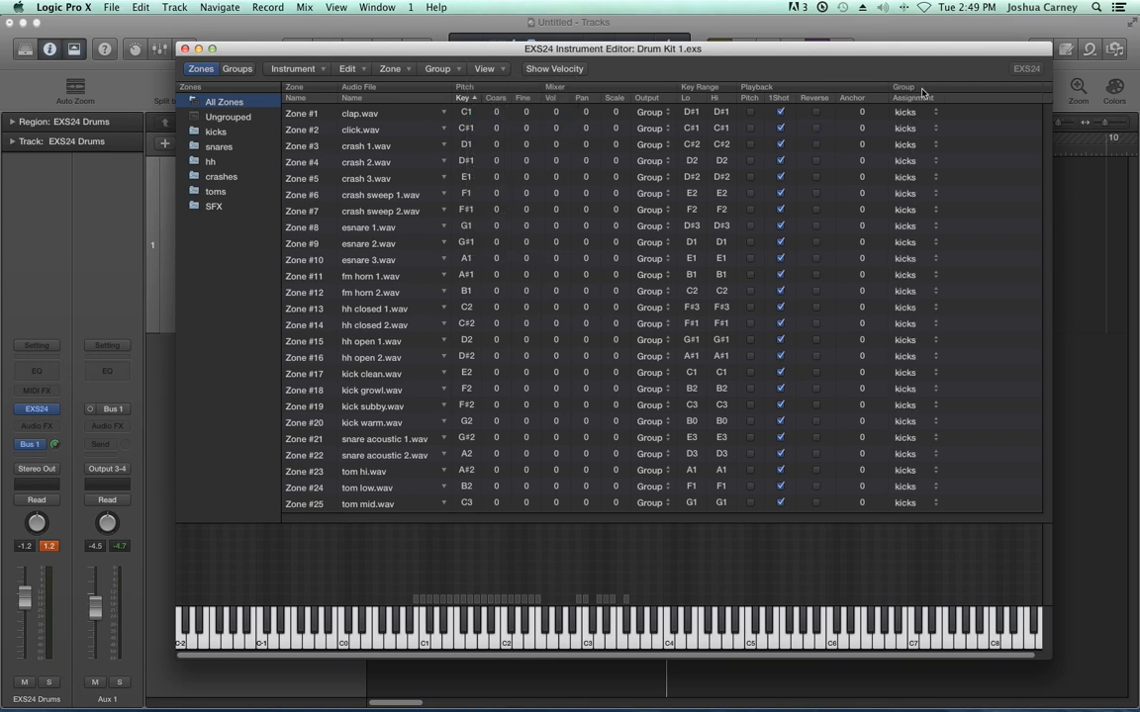
drag(919, 90, 464, 91)
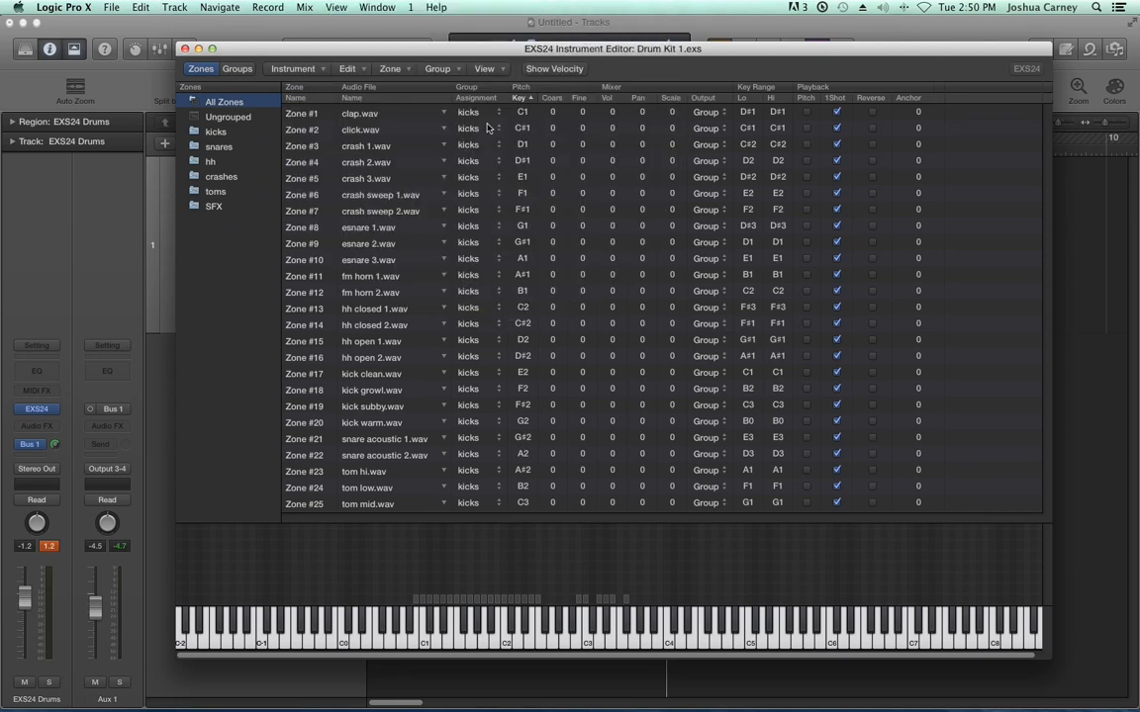
Assign the clap.wav zone to the snares group and the click.wav zone to the SFX group.
click(440, 110)
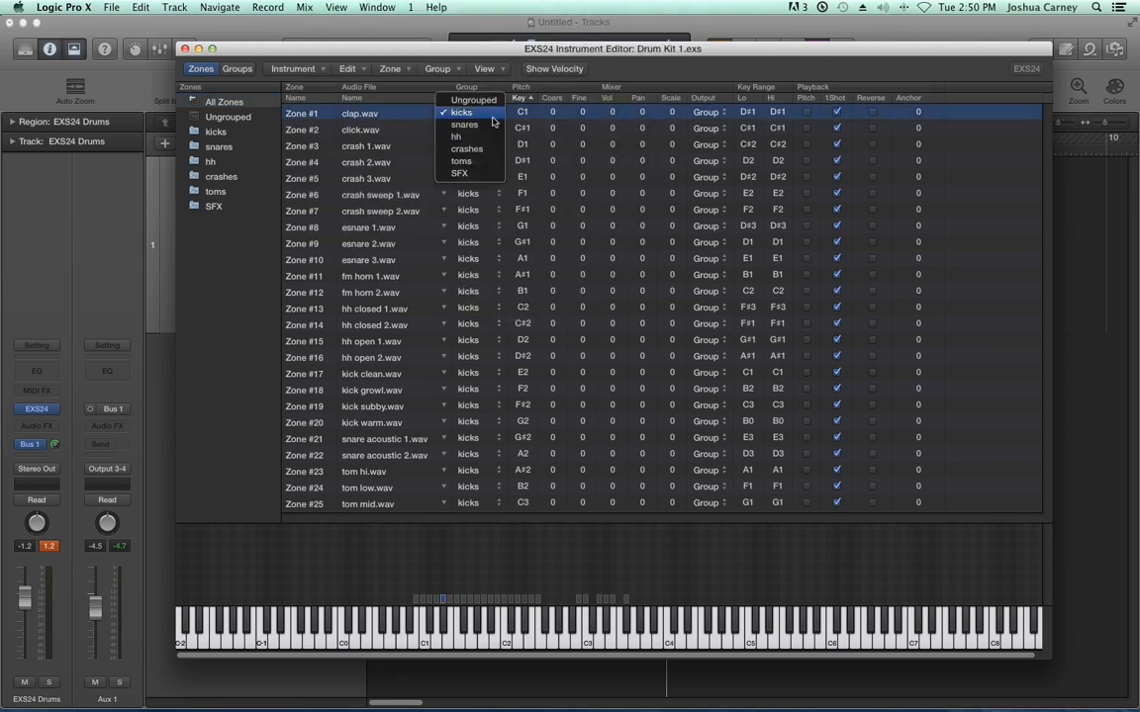
click(482, 126)
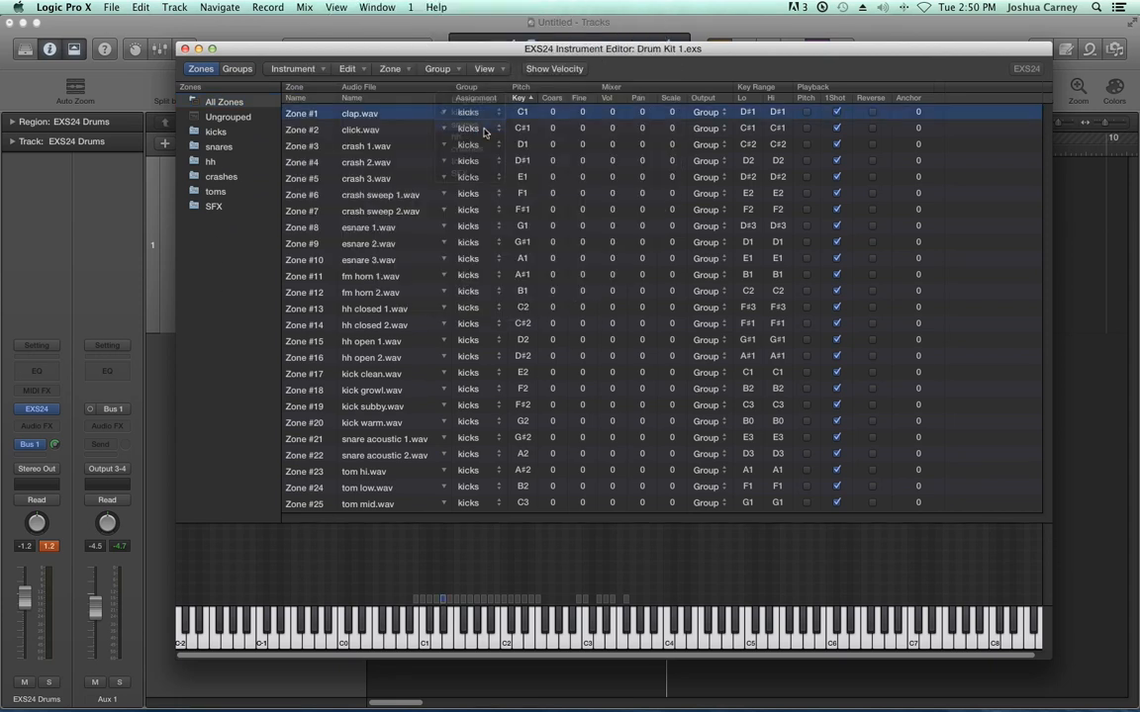
click(466, 129)
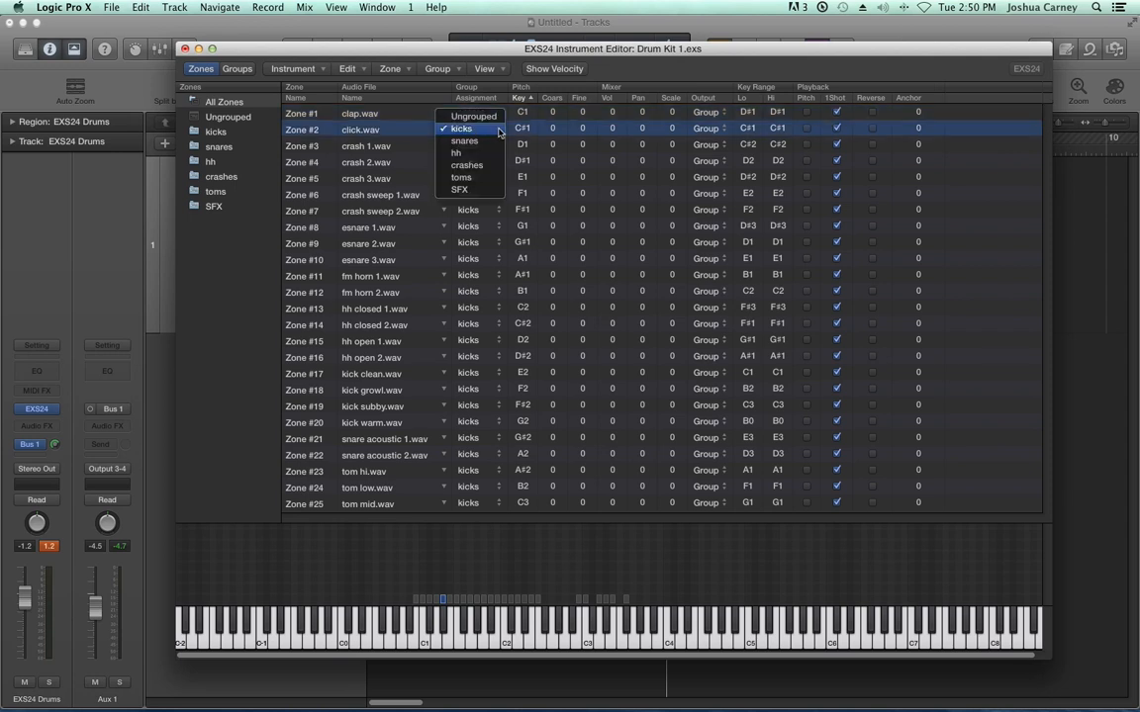
click(482, 182)
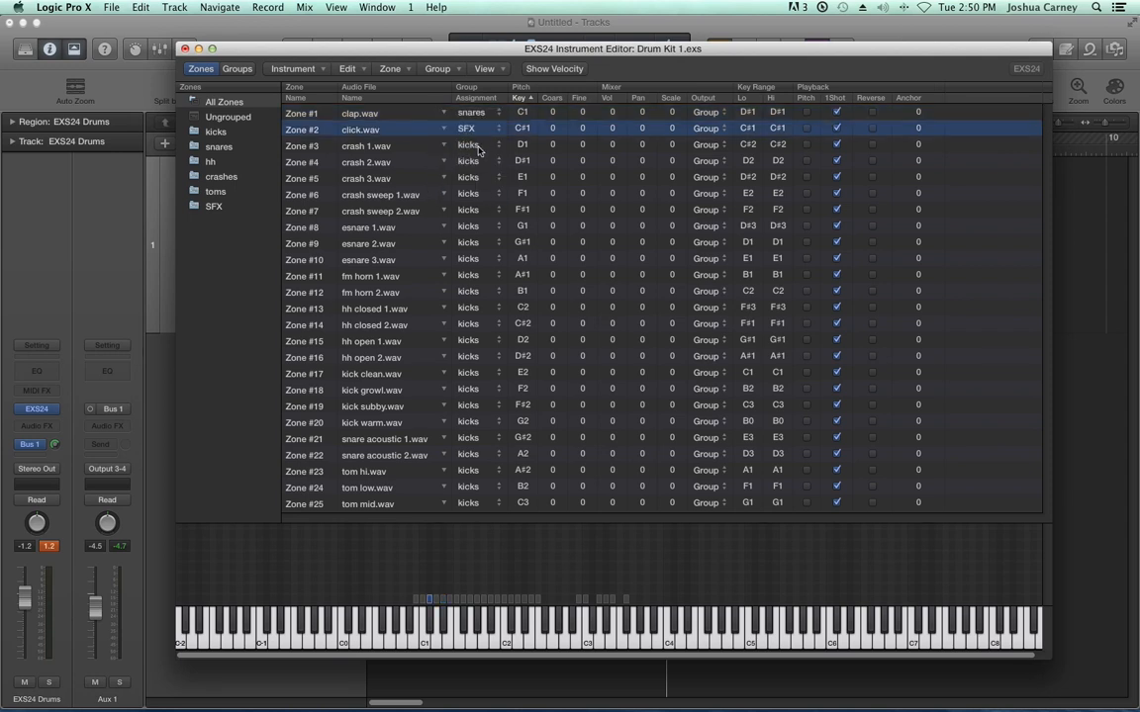
Assign the five crash and crash sweep zones to the crashes group and the three esnare zones to snares.
click(342, 143)
shift+click(387, 213)
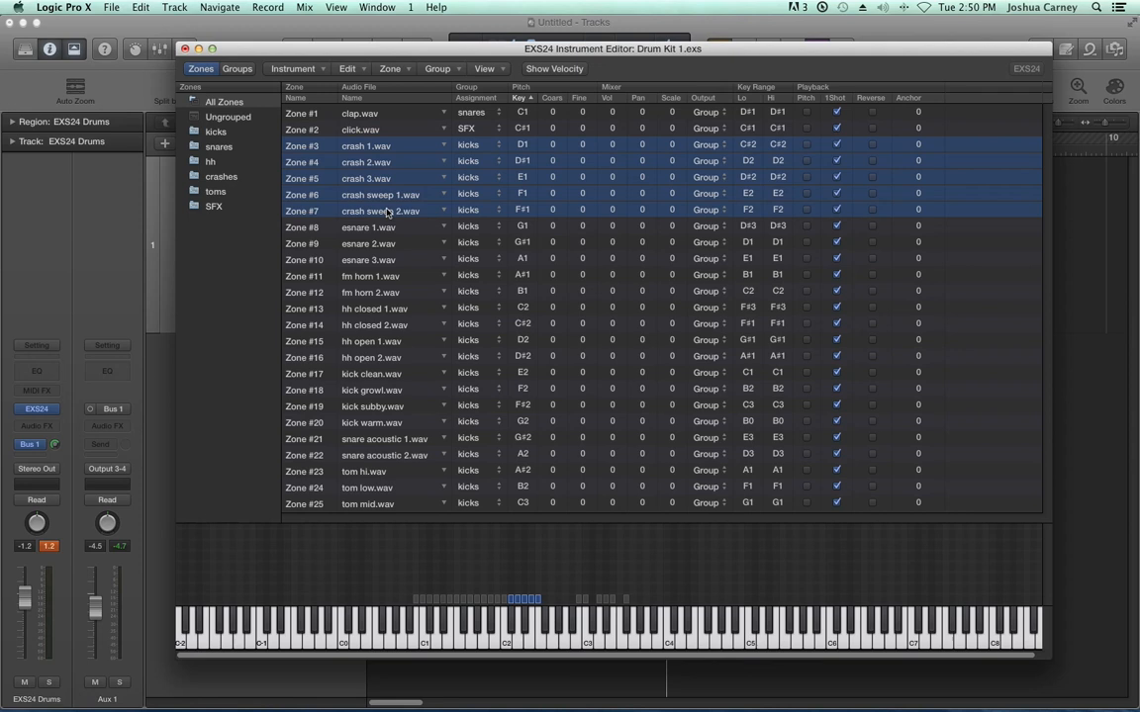
click(465, 144)
click(484, 178)
click(407, 230)
shift+click(400, 261)
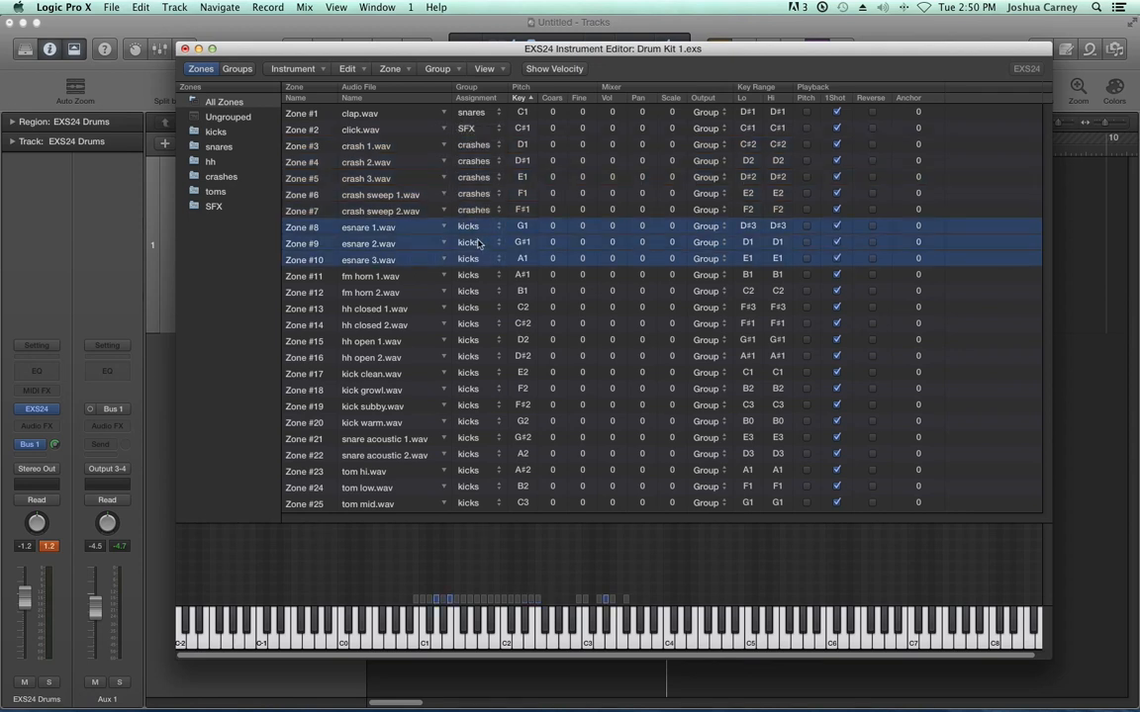
click(468, 243)
click(481, 238)
Assign the two fm horn zones to the SFX group and the four closed and open hh zones to hh.
click(393, 281)
shift+click(400, 294)
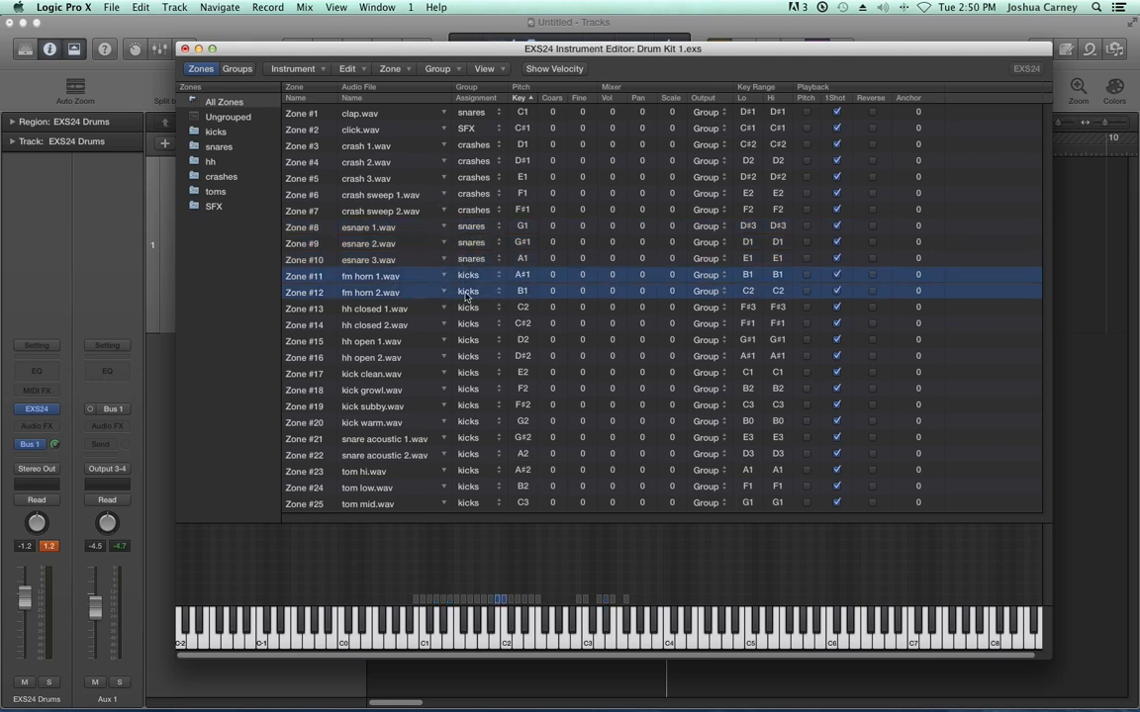
click(465, 276)
click(462, 336)
click(400, 312)
shift+click(371, 358)
click(465, 309)
click(492, 334)
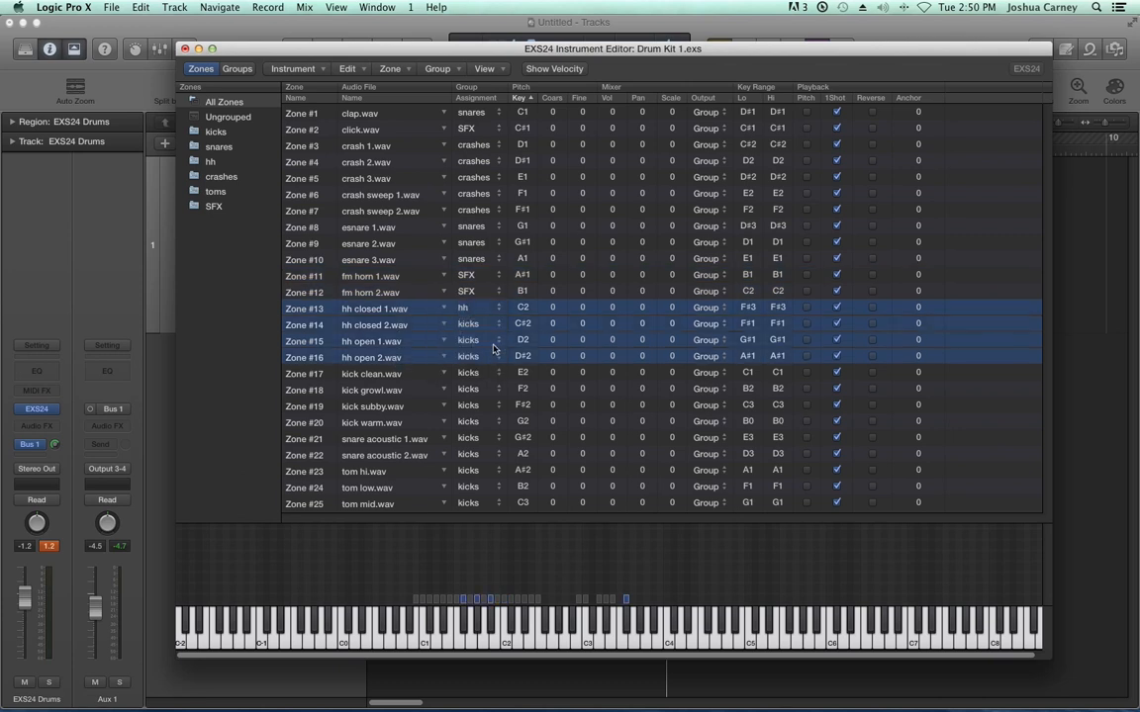
Assign the two snare acoustic zones to the snares group and the hi, low and mid tom zones to toms.
click(403, 376)
shift+click(372, 422)
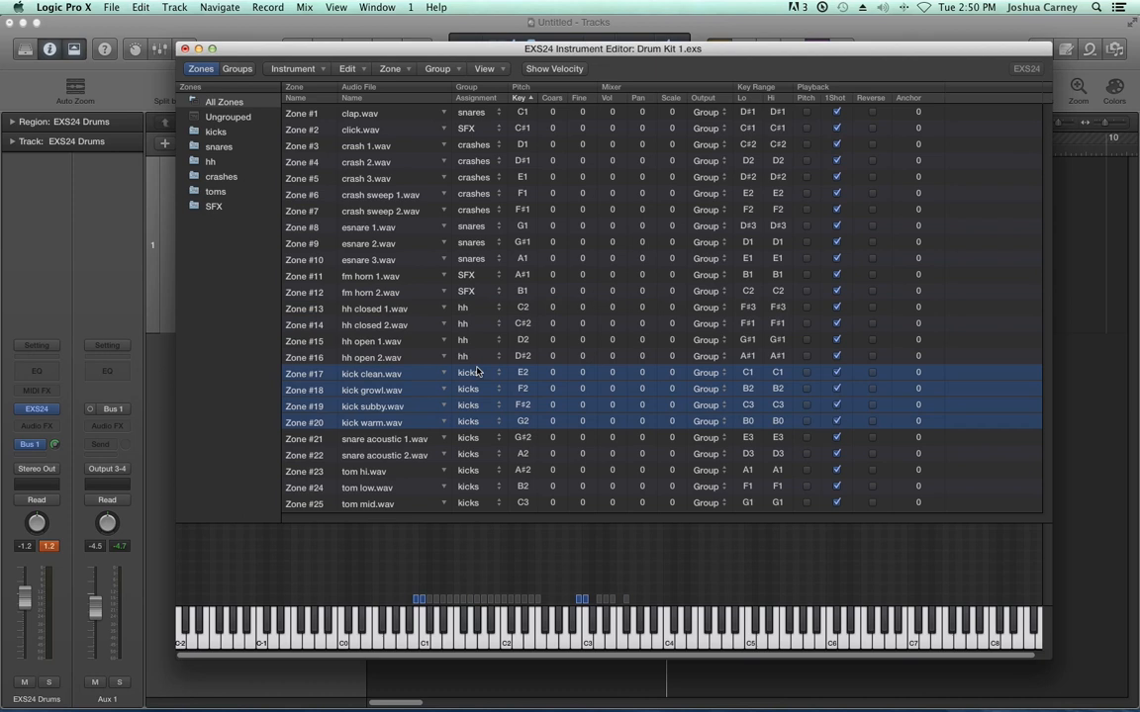
click(395, 441)
shift+click(391, 455)
click(465, 439)
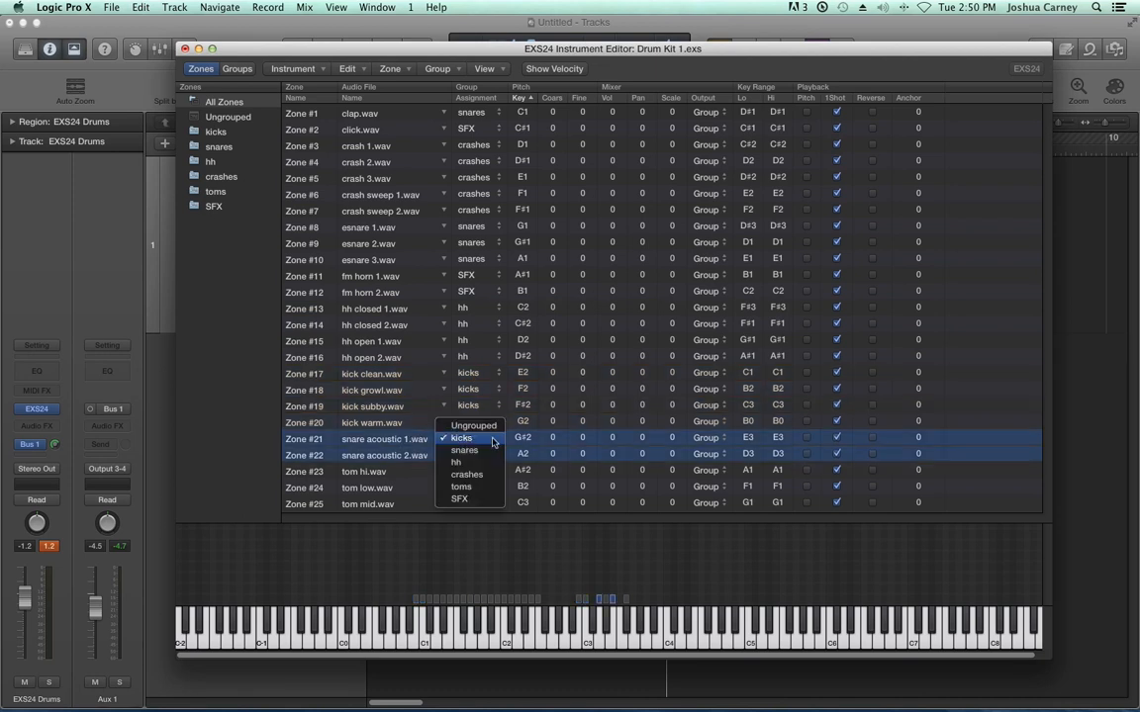
click(485, 454)
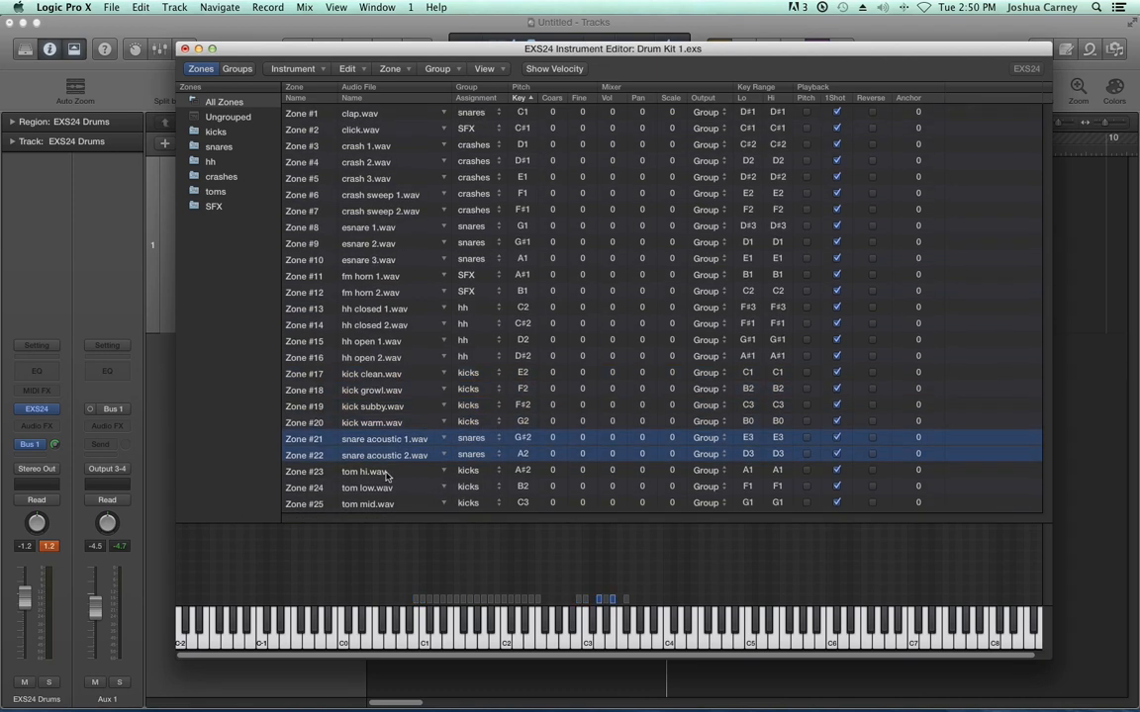
click(382, 473)
shift+click(387, 502)
click(463, 471)
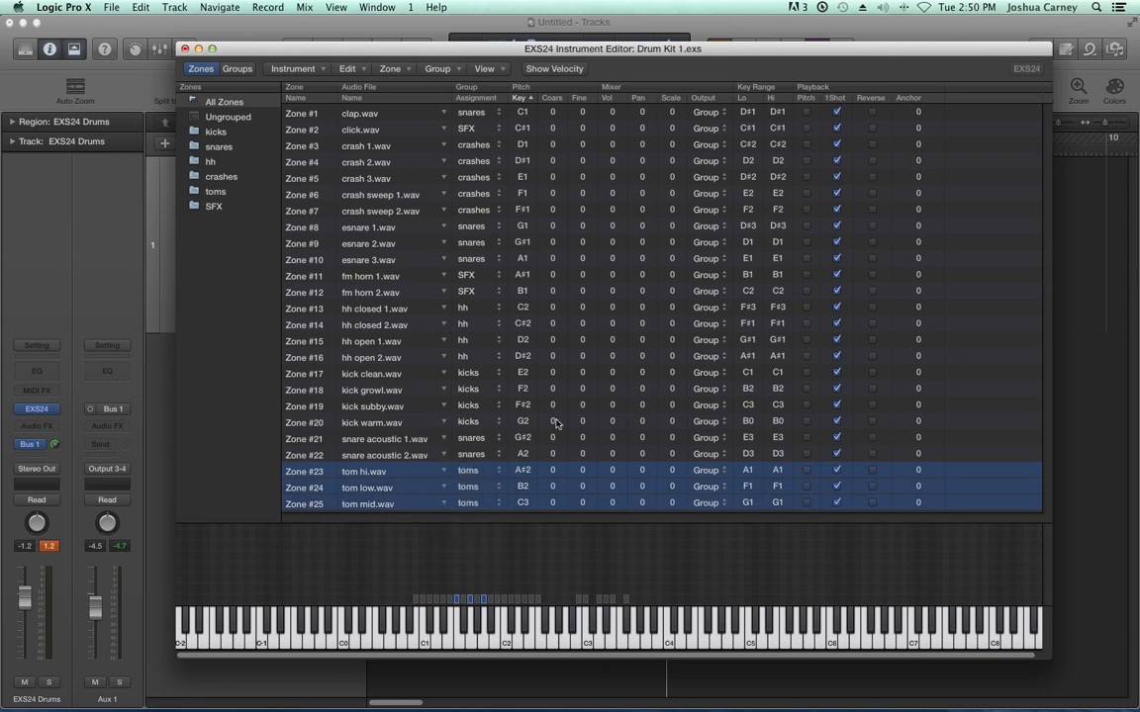
In the Groups view, route the kicks group to output 3-4, snares to 5-6 and hh to 7-8.
click(239, 70)
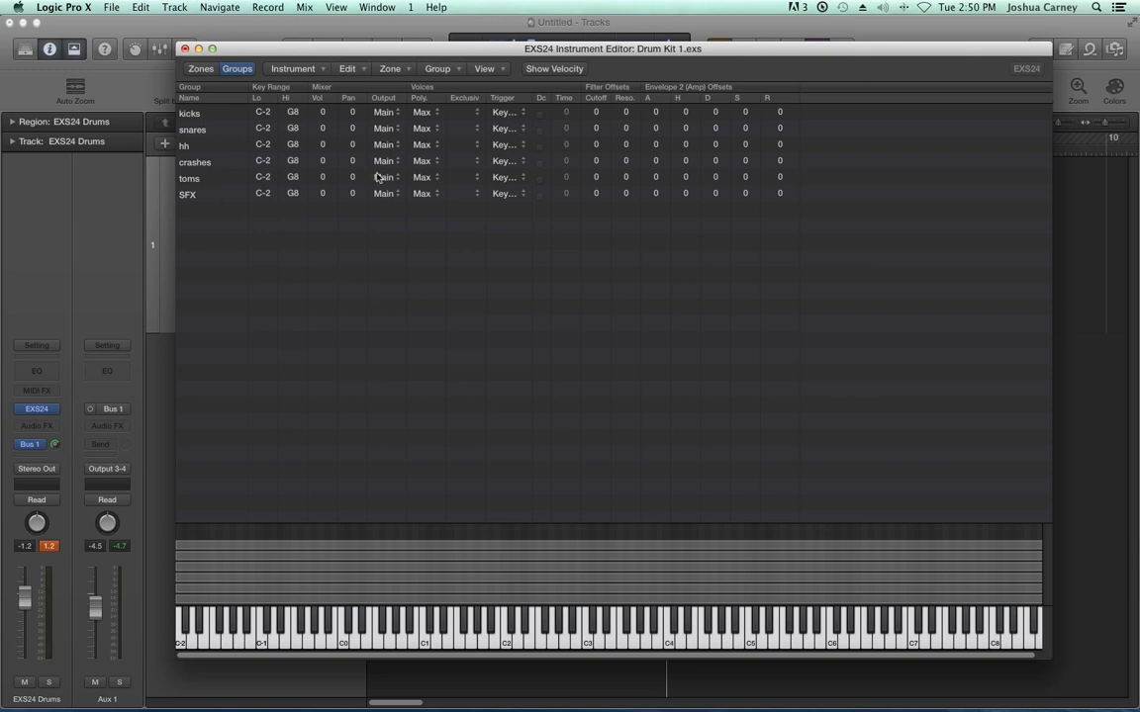
click(382, 112)
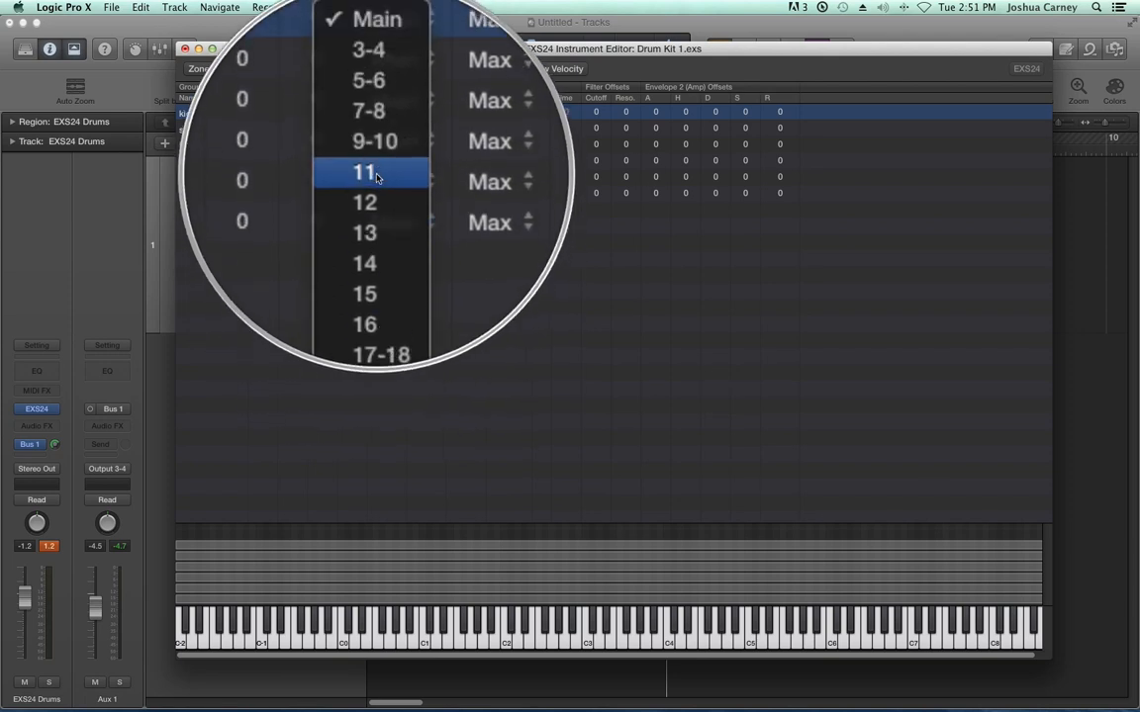
click(382, 126)
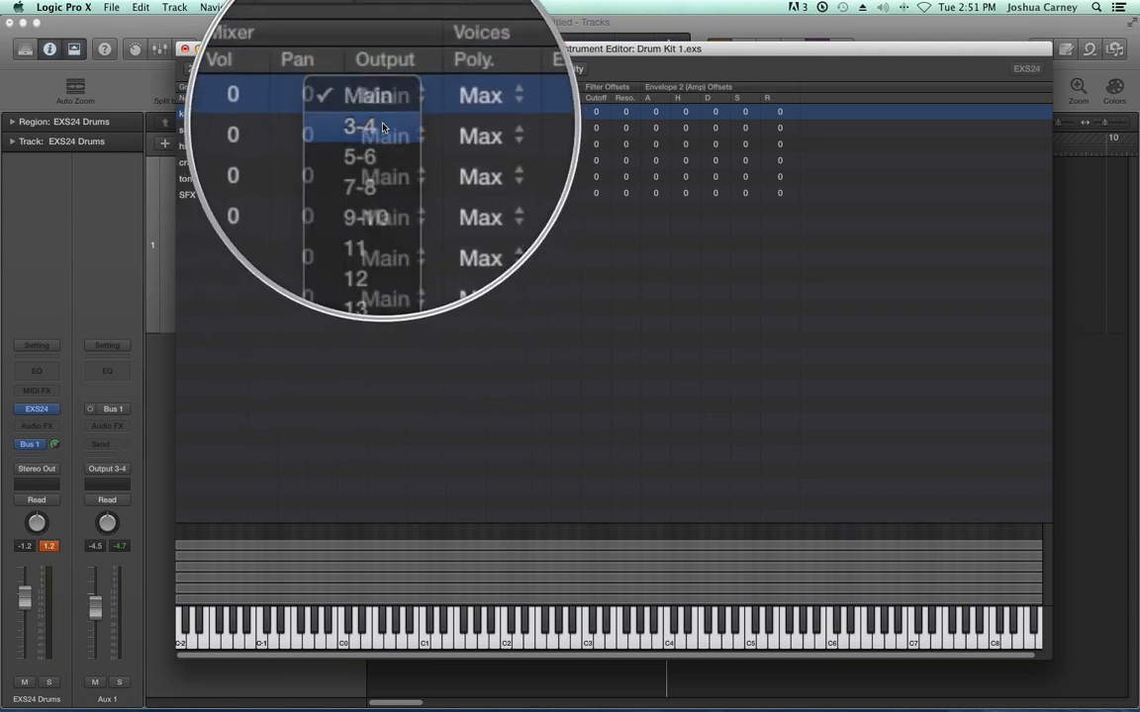
click(383, 128)
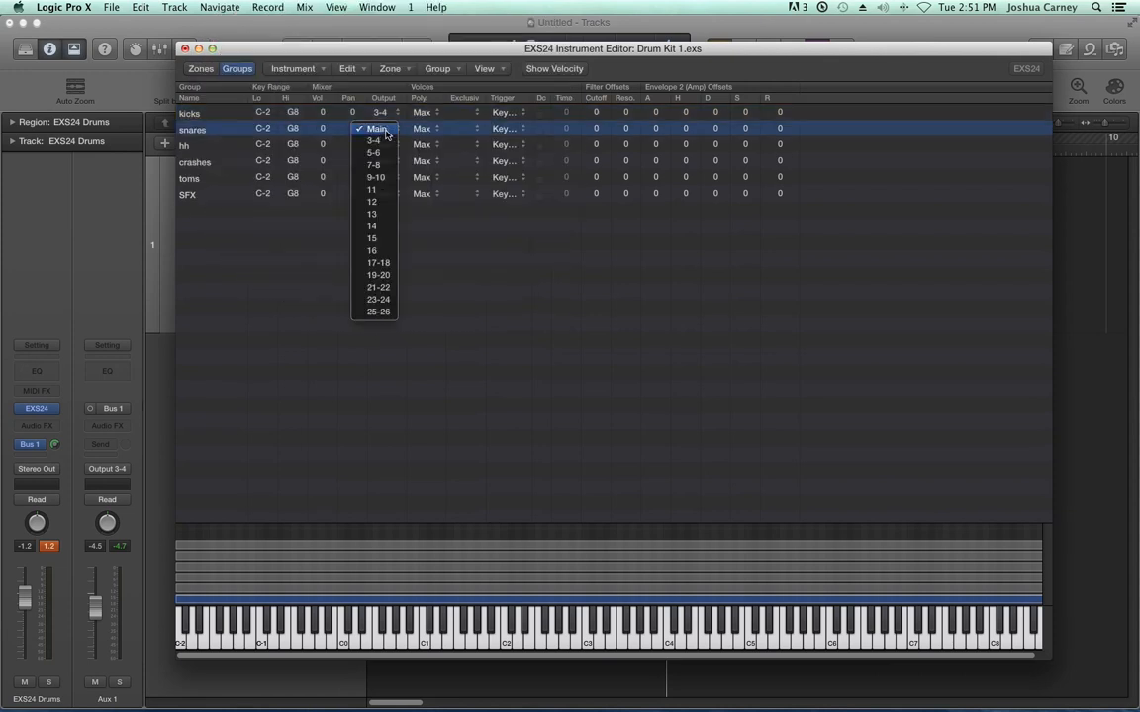
click(385, 153)
click(386, 148)
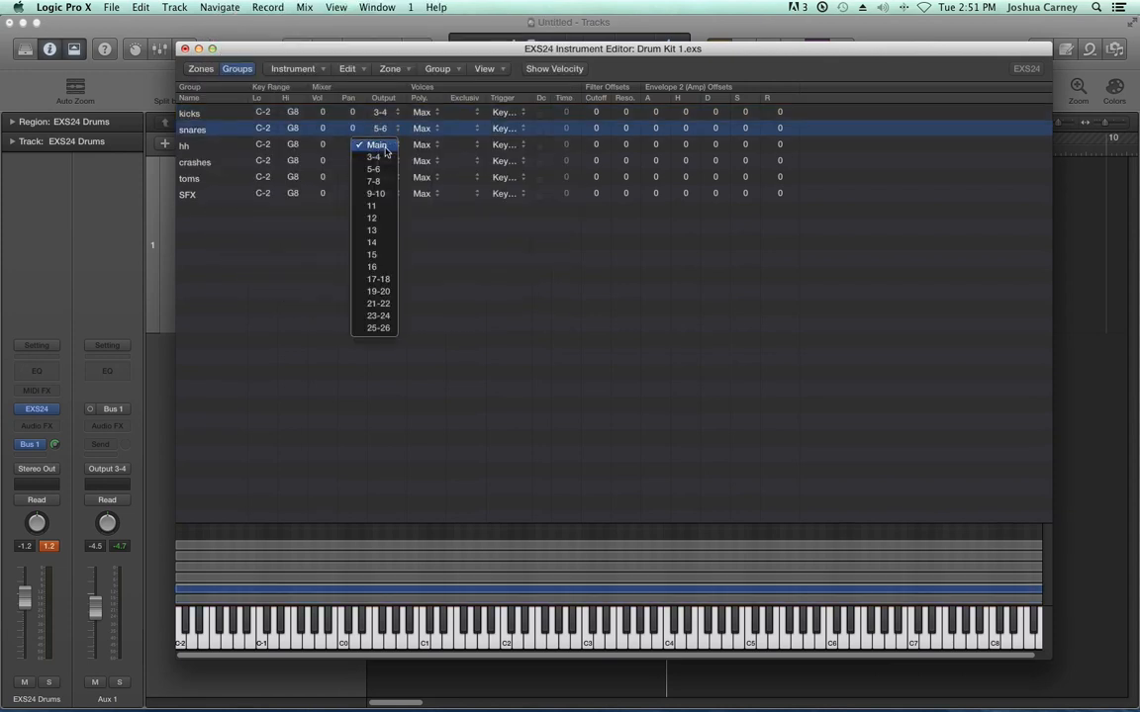
click(384, 178)
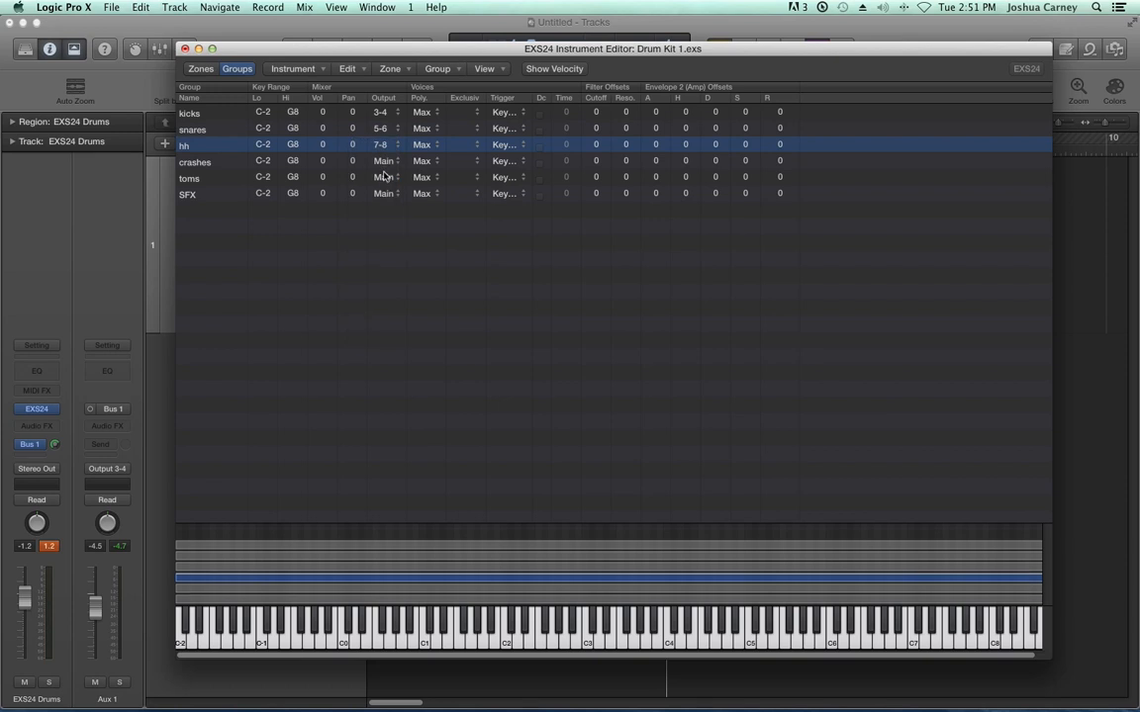
Route the crashes group to output 9-10, toms to 17-18 and SFX to 19-20.
click(384, 162)
click(394, 186)
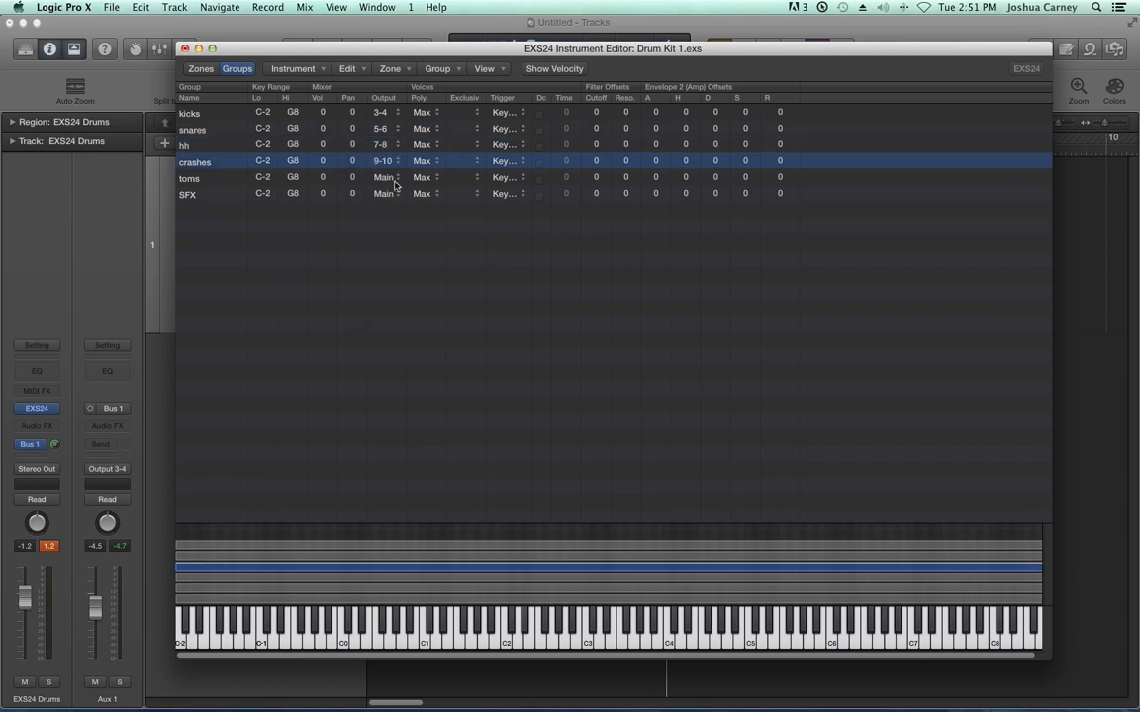
click(385, 178)
click(378, 312)
click(385, 194)
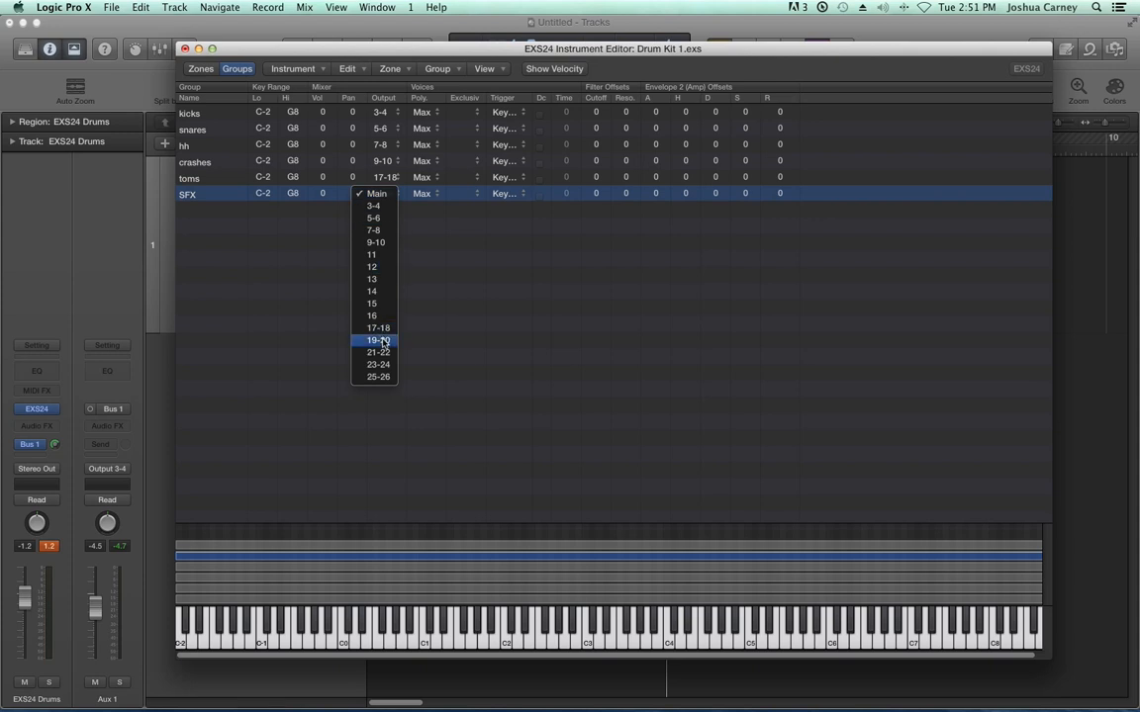
click(383, 341)
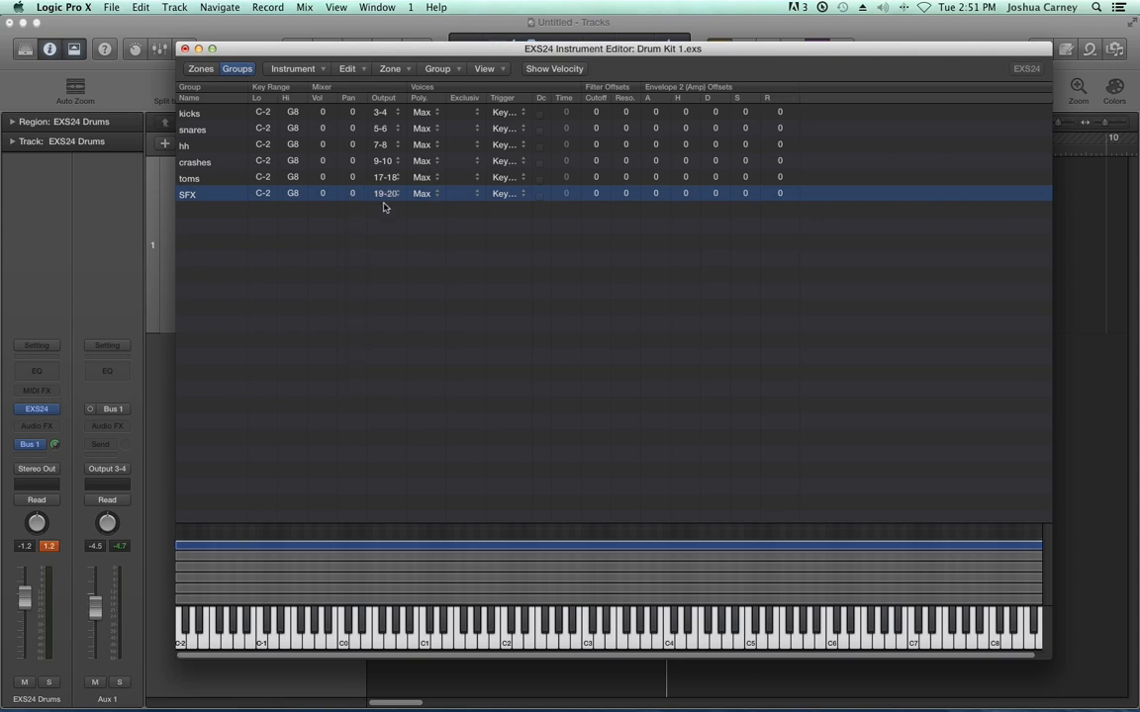
click(385, 115)
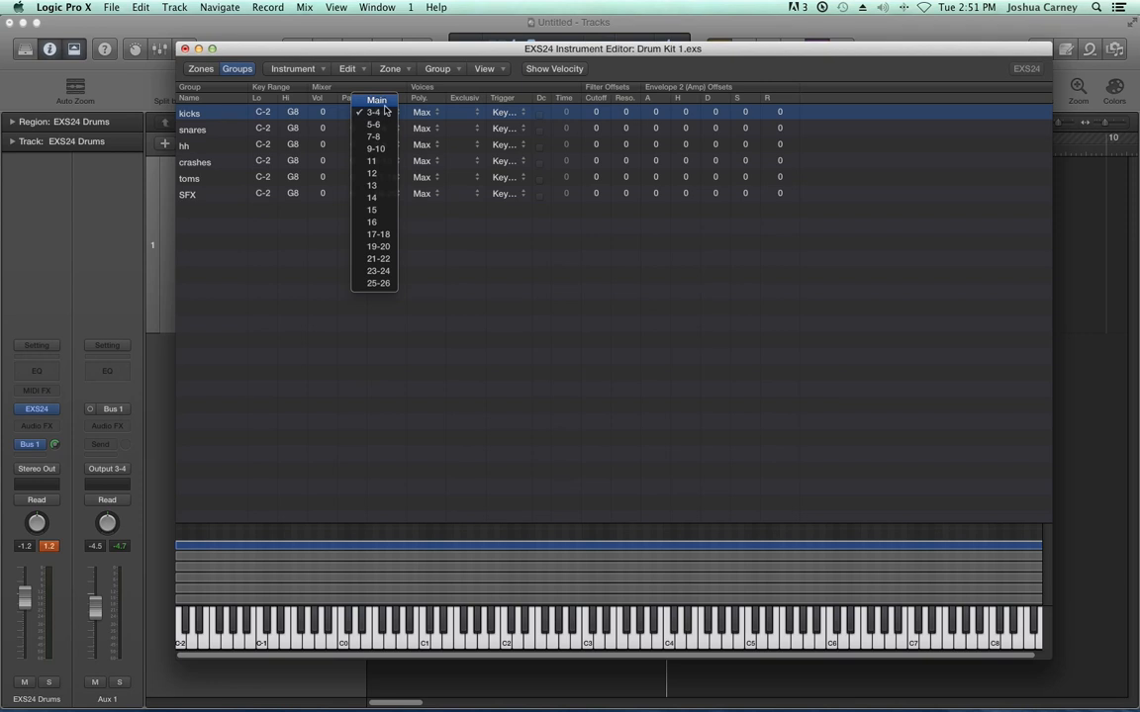
click(55, 462)
click(416, 365)
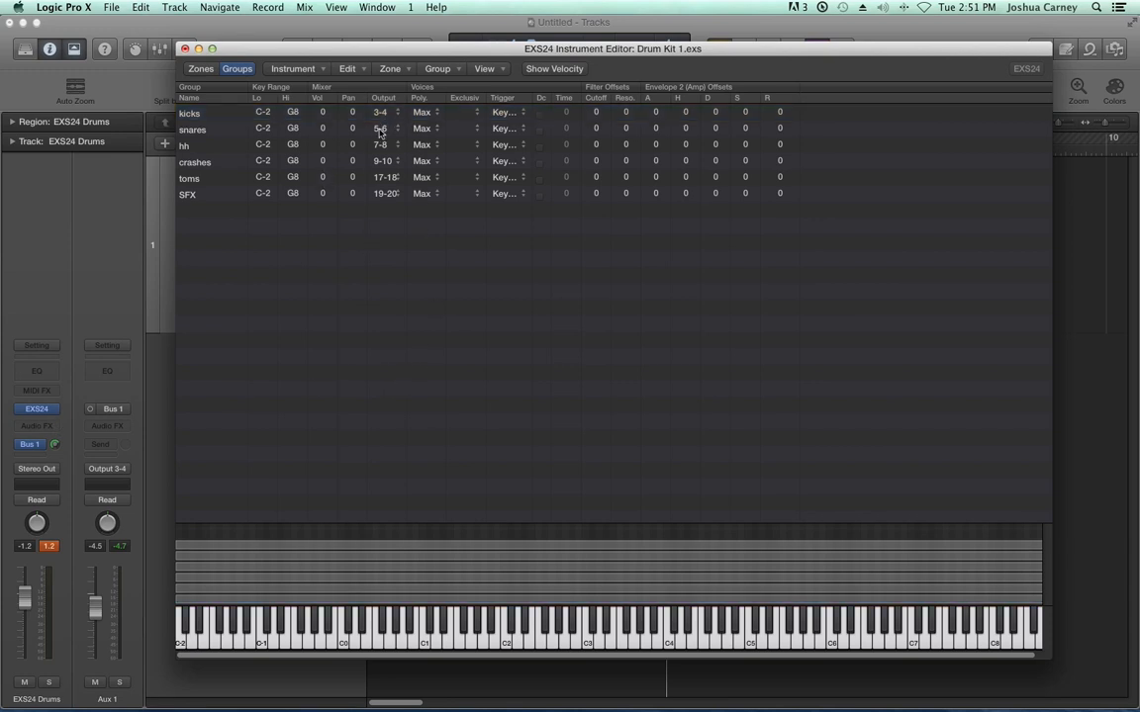
Close the instrument editor and the EXS24 plug-in window to return to the Tracks area.
click(185, 48)
click(653, 122)
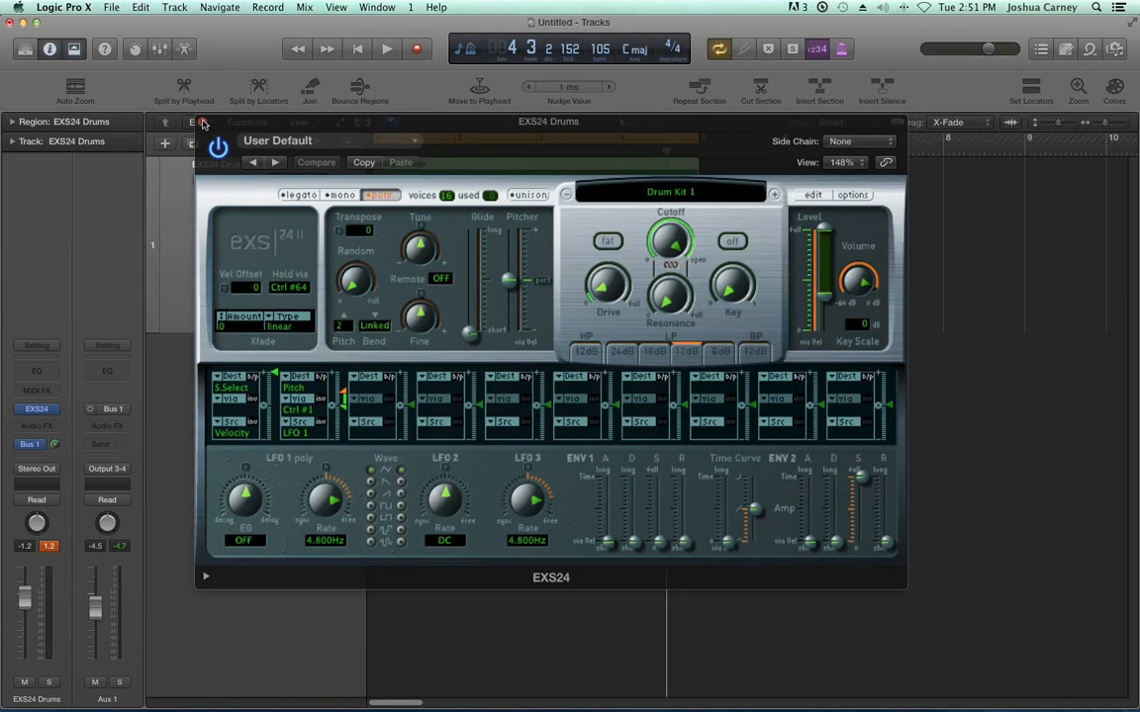
click(201, 122)
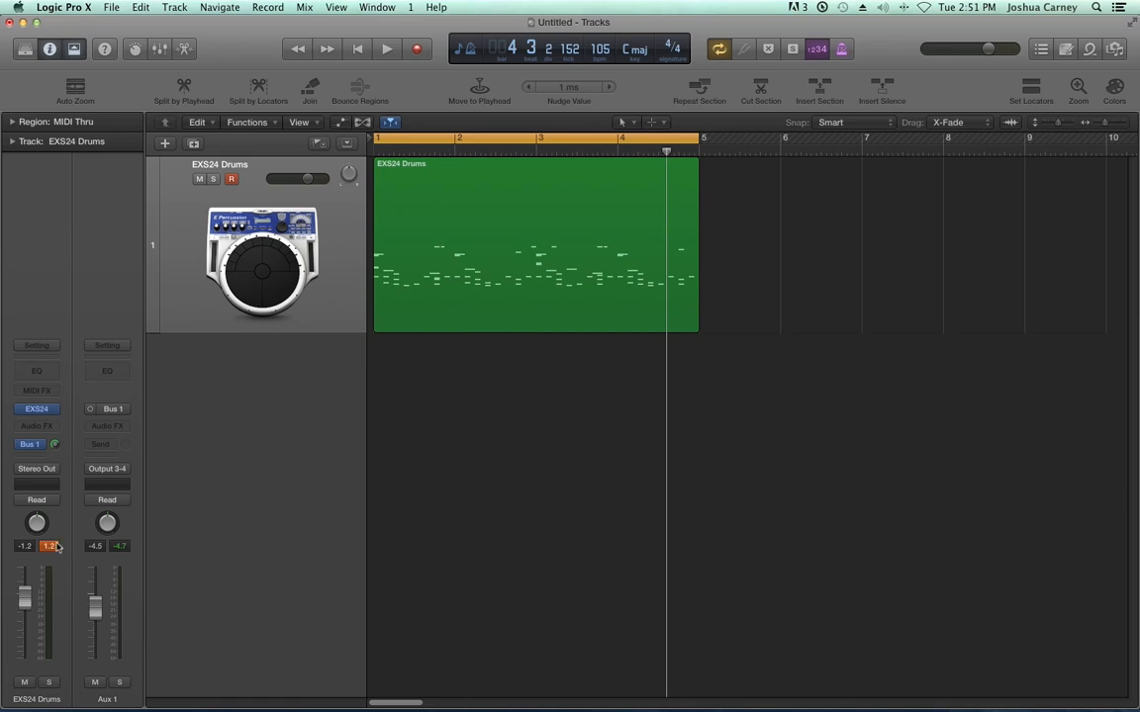
Open the mixer in an enlarged window and add six aux channels for the EXS24 Drums instrument's extra outputs.
key(super+k)
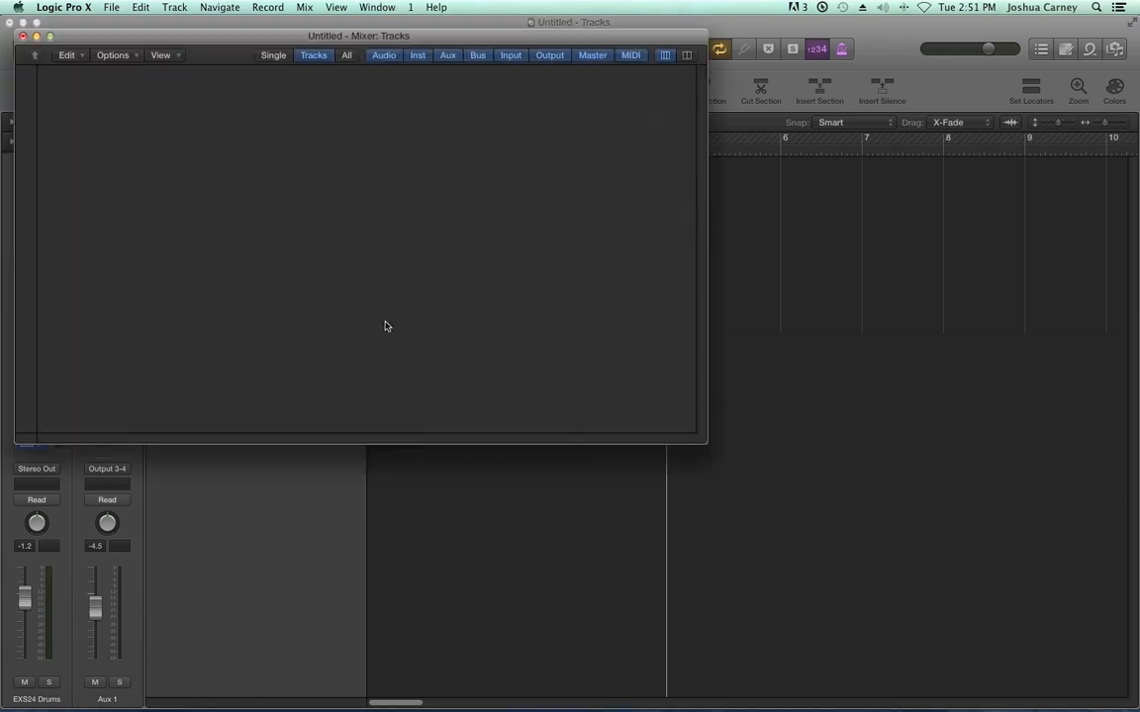
drag(706, 452, 932, 592)
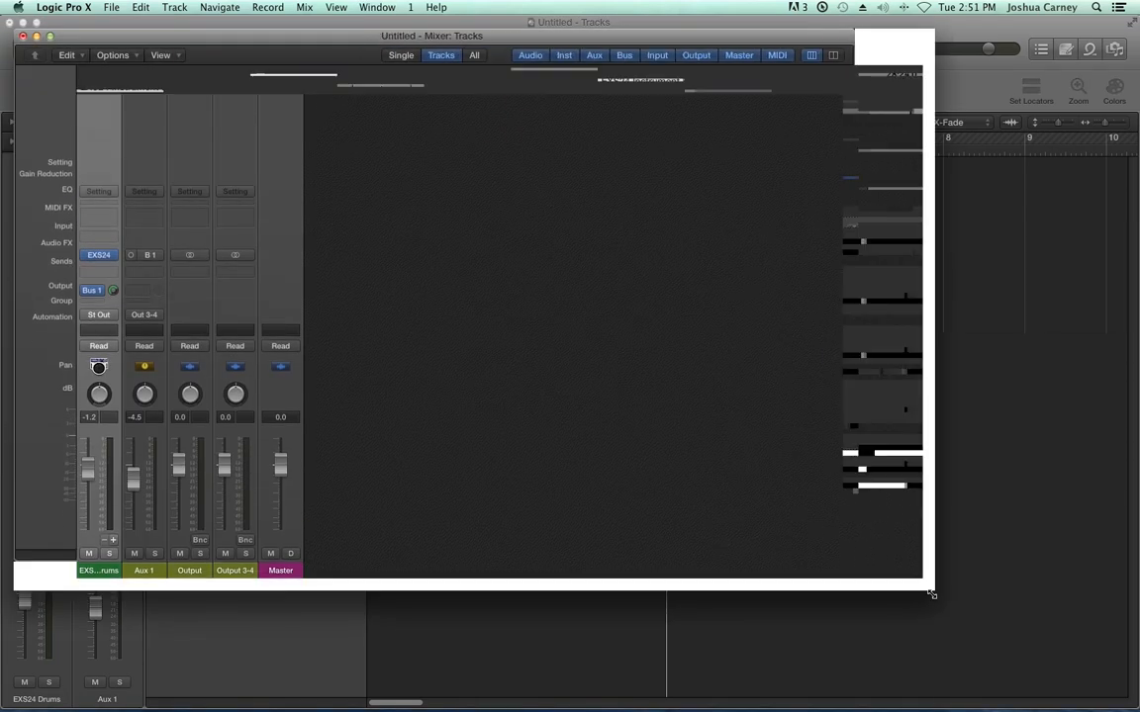
click(113, 541)
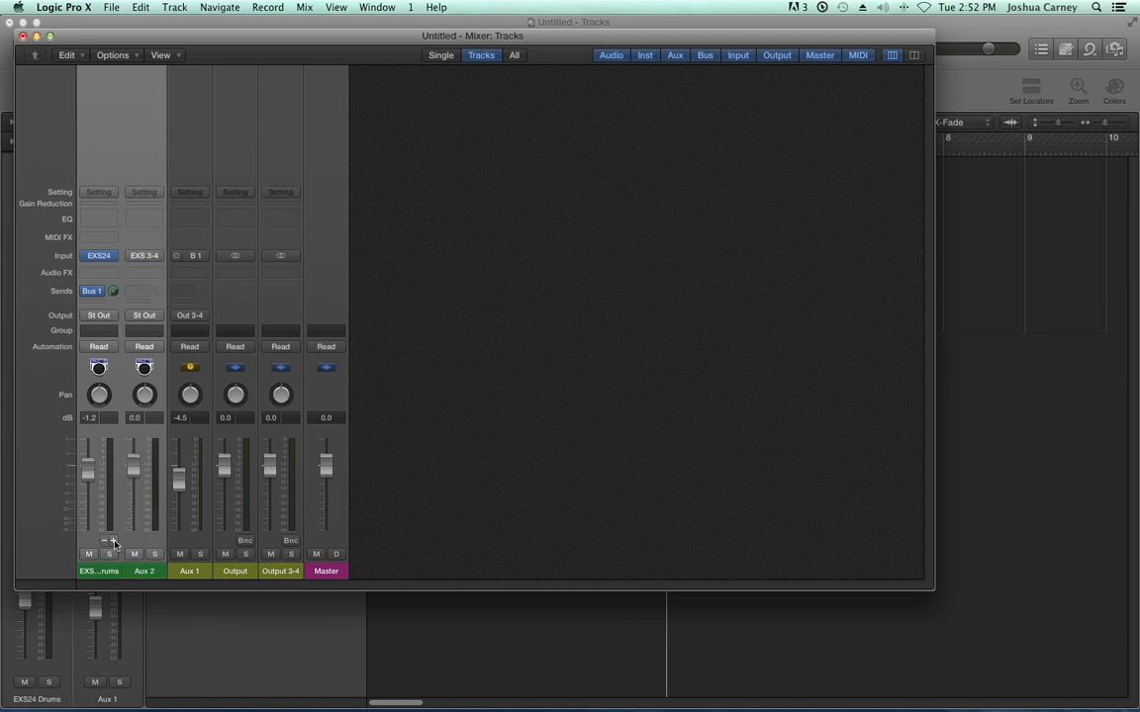
click(113, 541)
click(112, 541)
click(113, 541)
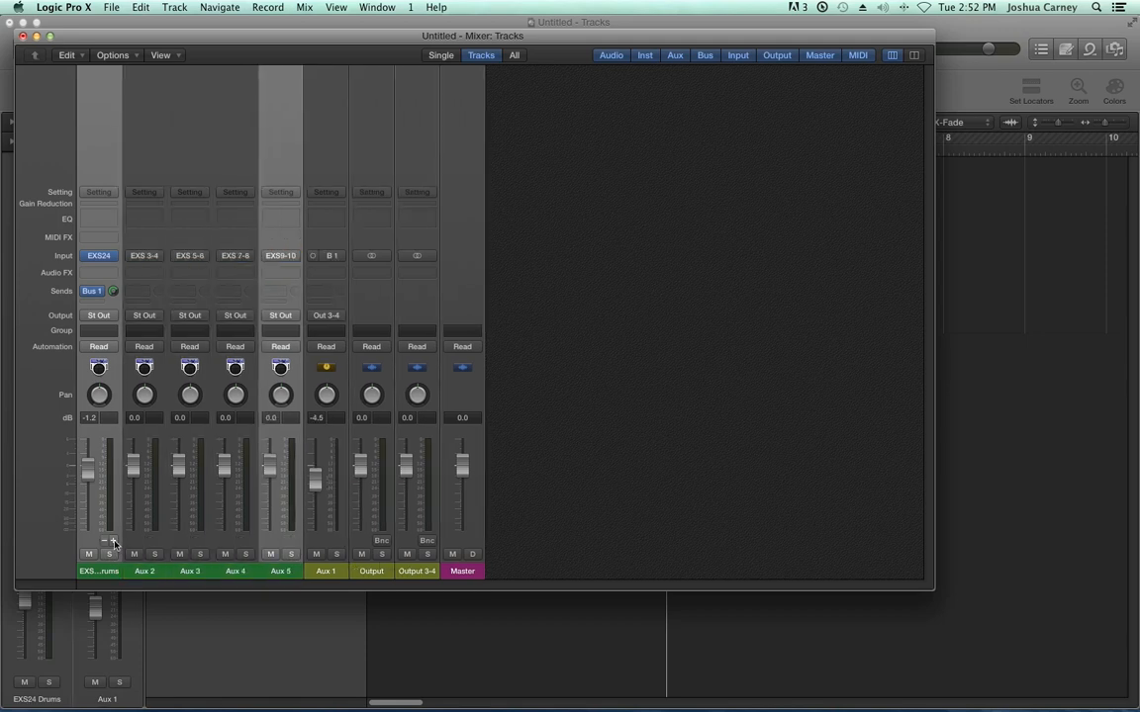
click(113, 541)
click(112, 541)
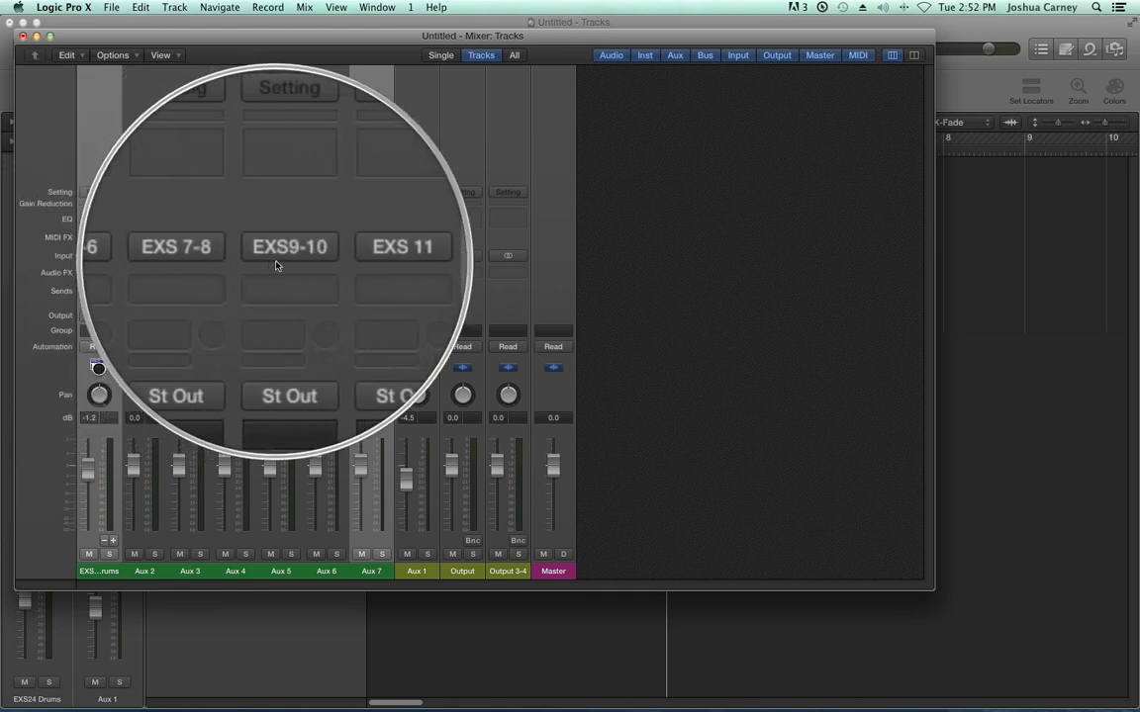
Set the Aux 6 input to EXS24 17-18 and the Aux 7 input to EXS24 19-20.
click(325, 256)
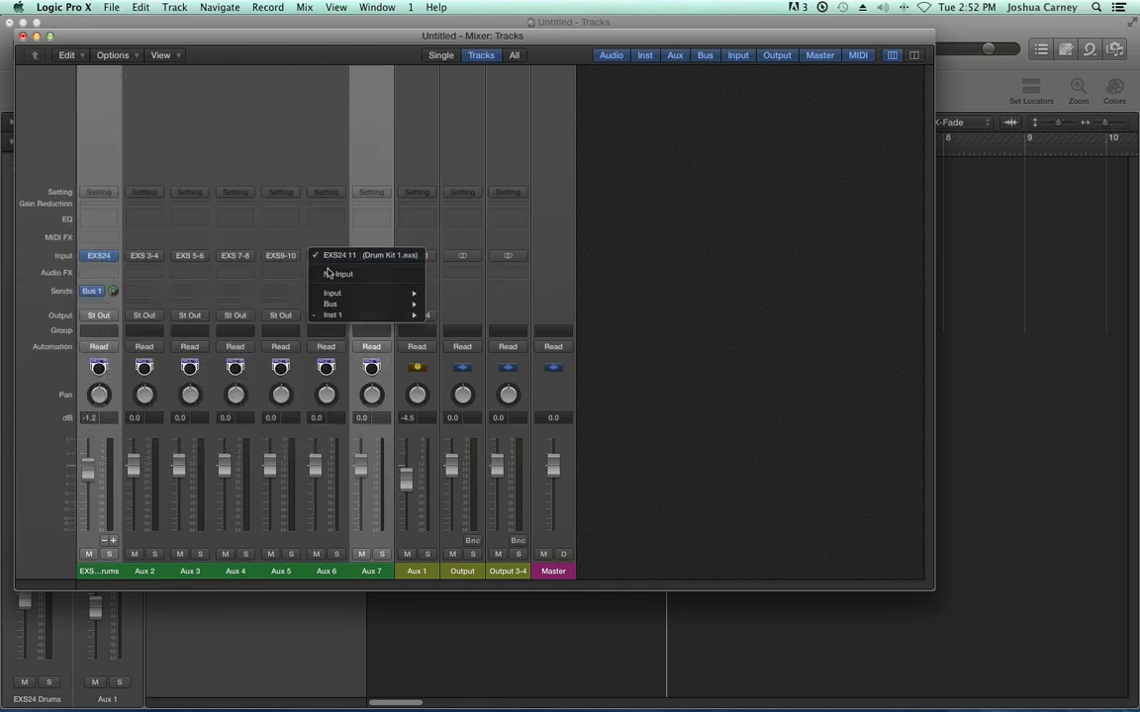
mouse_move(376, 314)
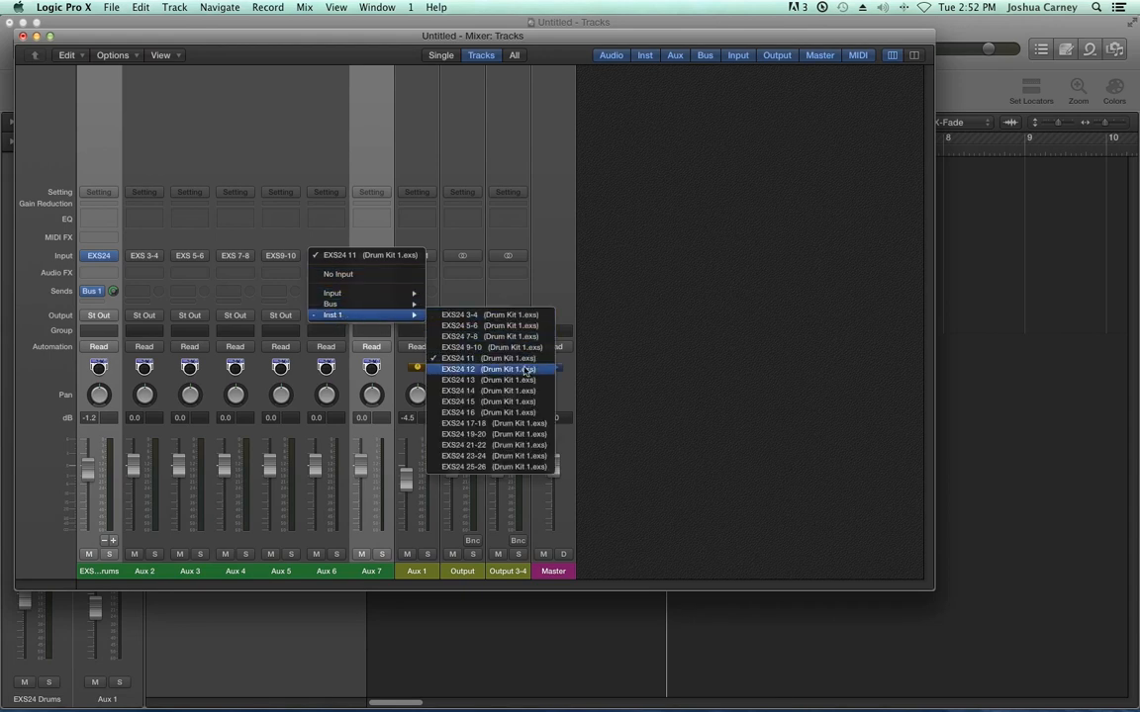
click(477, 425)
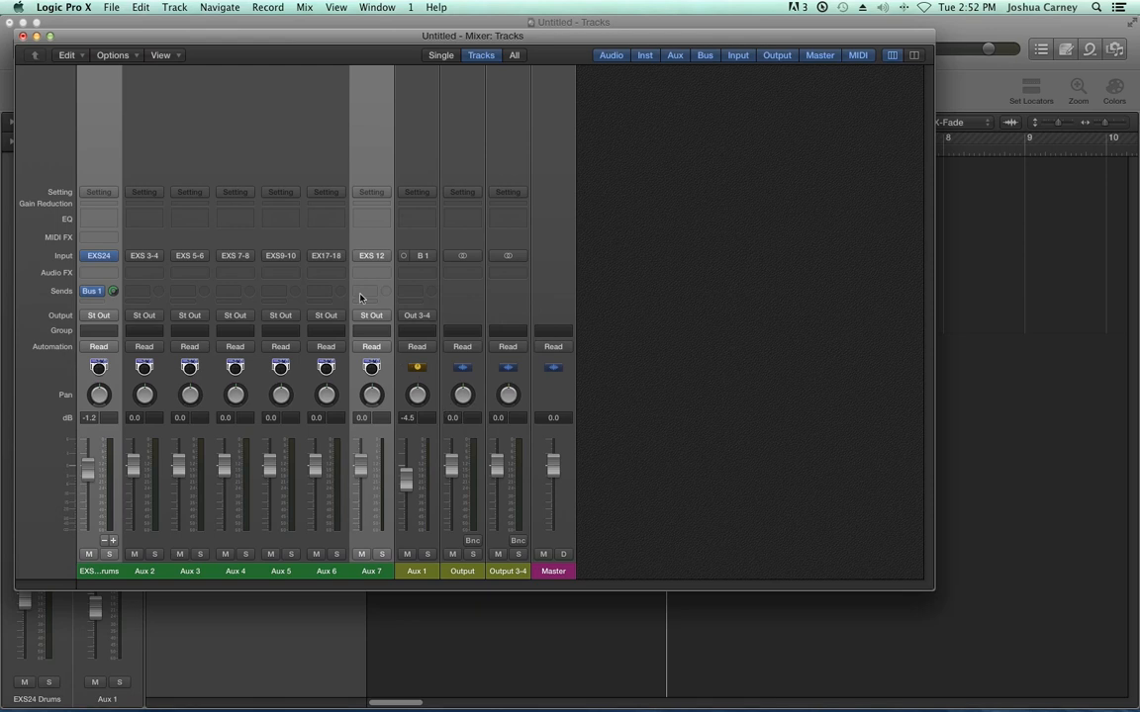
click(373, 257)
mouse_move(381, 314)
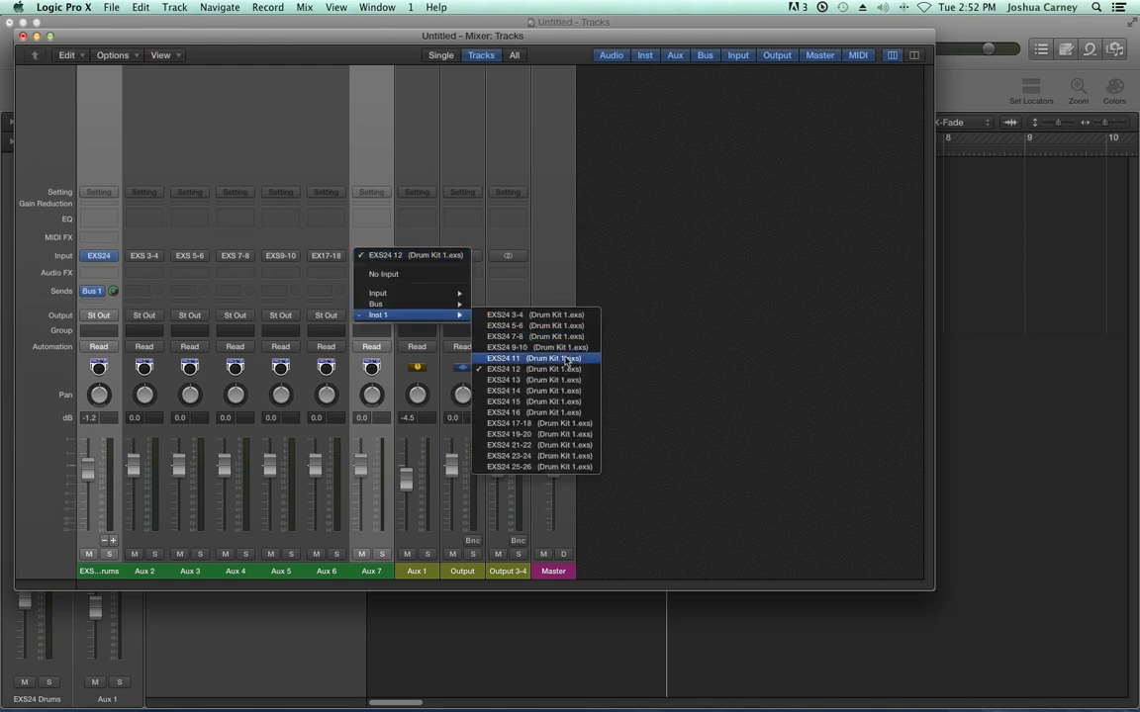
click(584, 437)
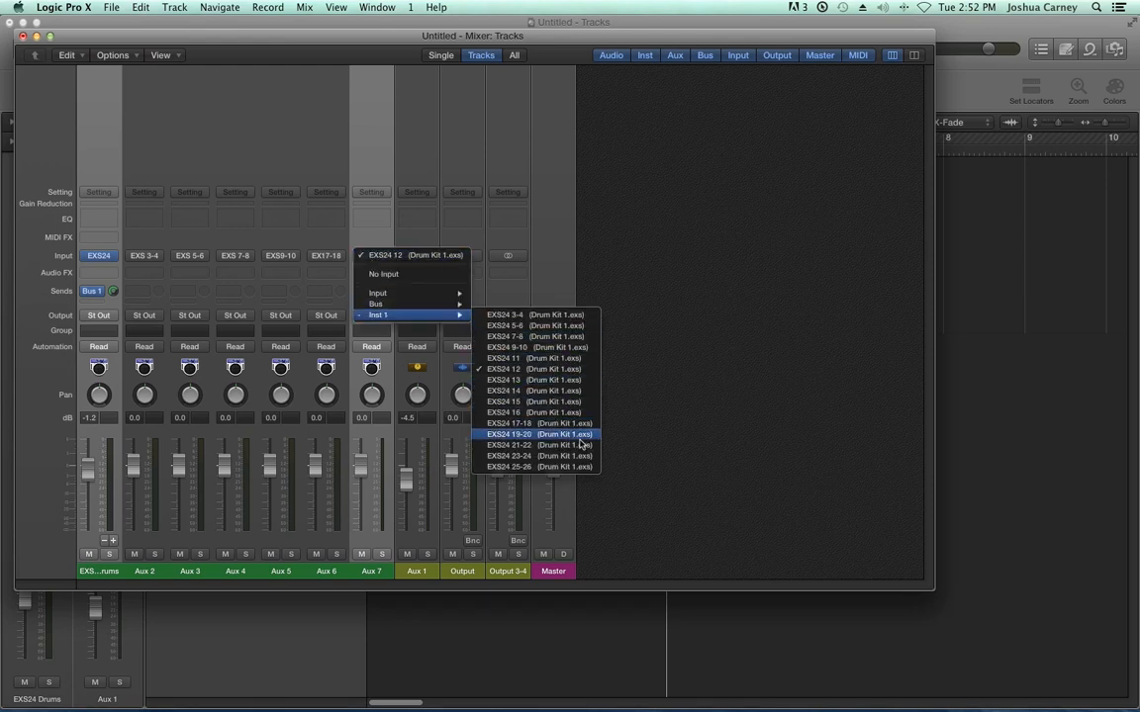
Rename the EXS24 3-4, 5-6 and 7-8 aux channels to Kicks, Snares and HH.
double_click(145, 572)
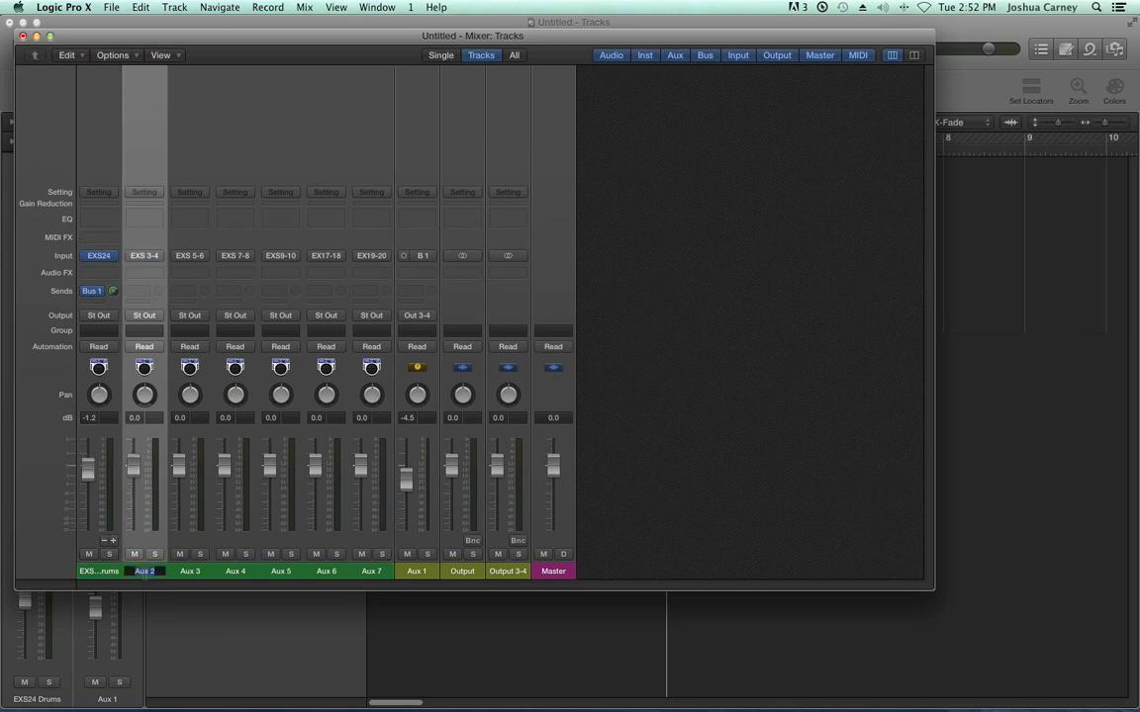
text(Kicks)
key(Tab)
text(Snares)
key(Tab)
text(H)
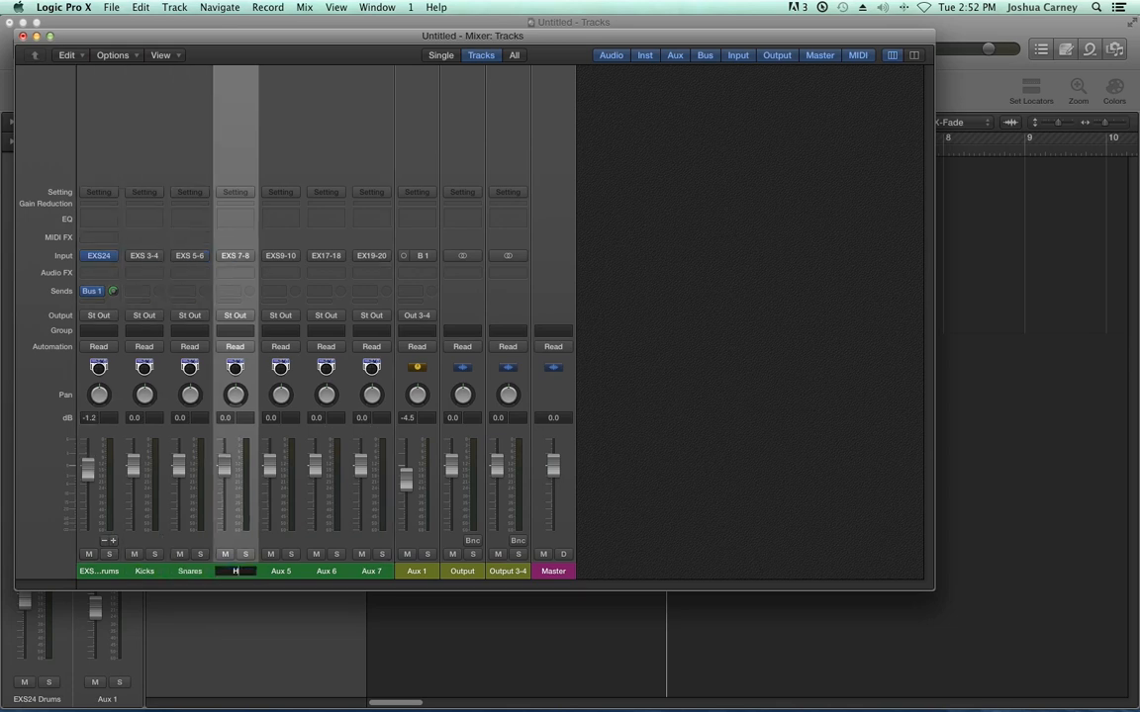
text(H)
key(Tab)
Rename the EXS24 9-10, 17-18 and 19-20 aux channels to Crashes, Toms and SFX.
text(Crashes)
key(Tab)
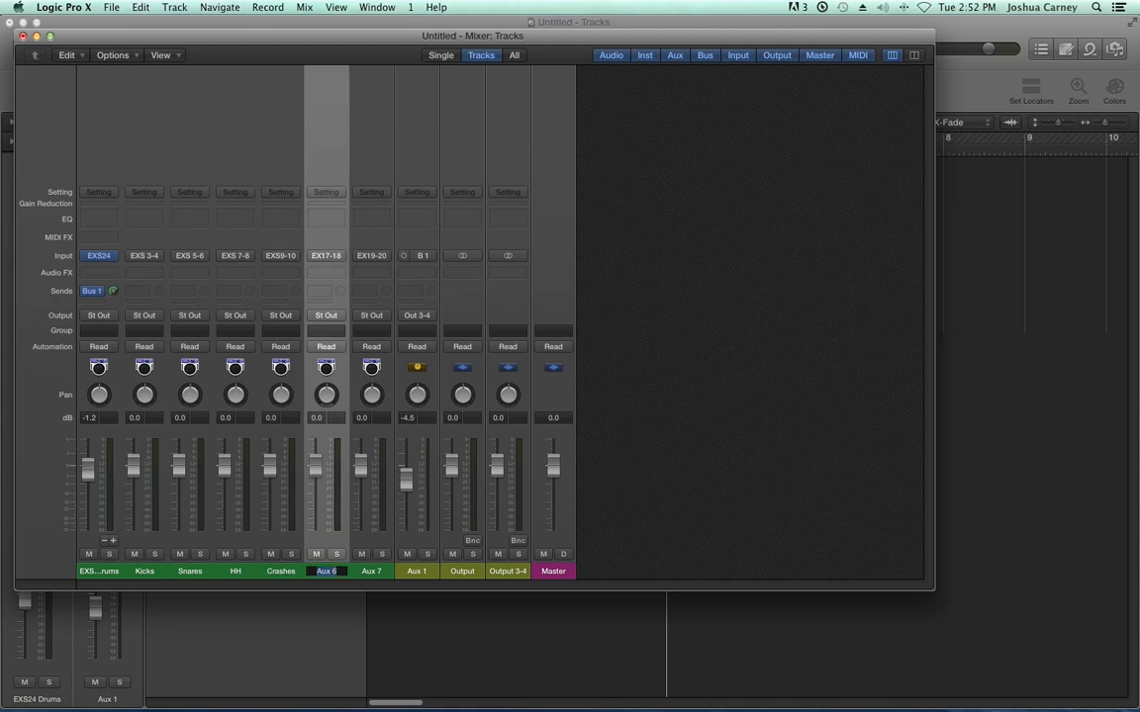
text(Toms)
key(Tab)
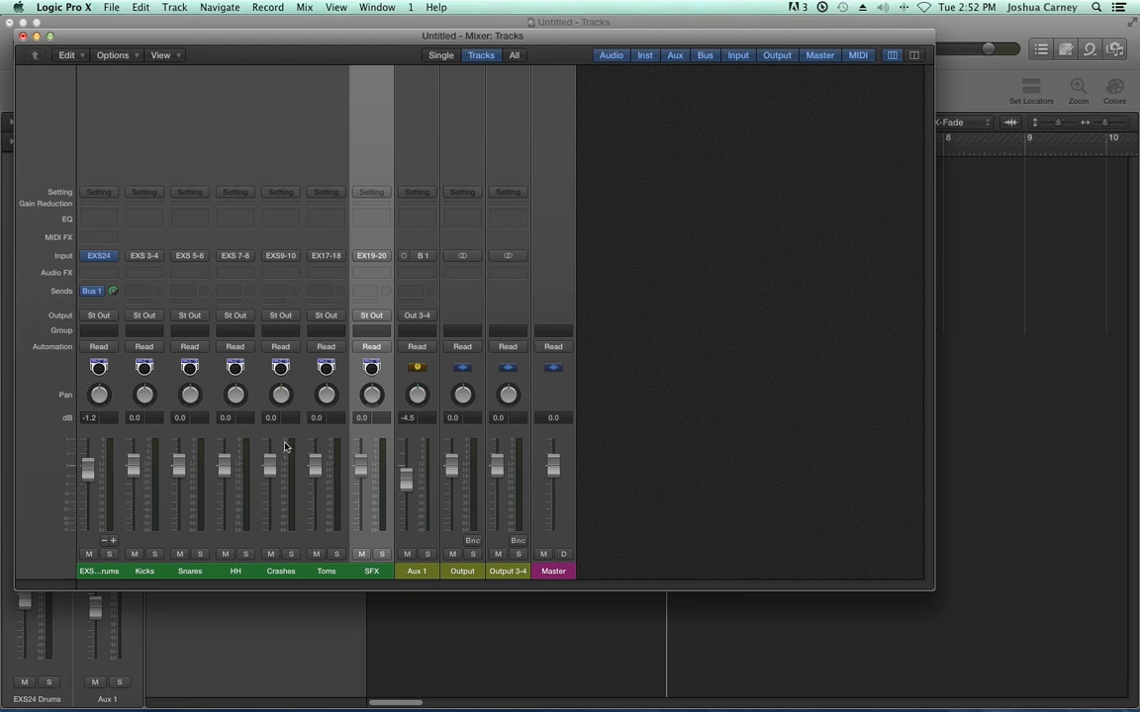
click(691, 359)
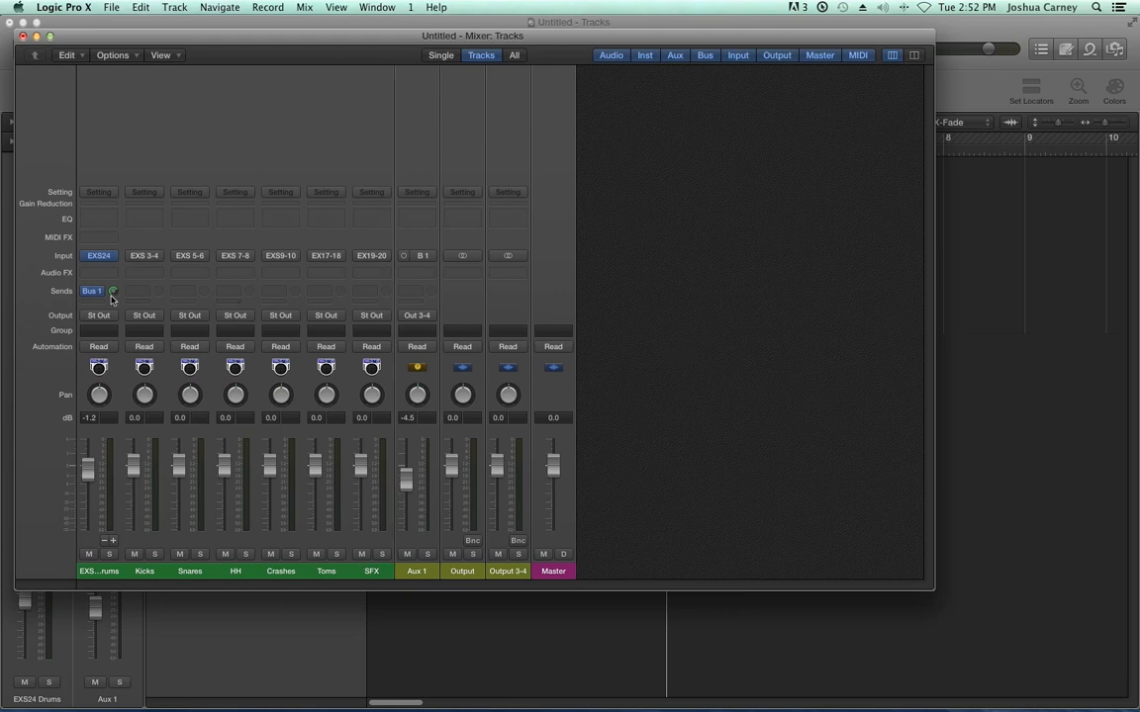
Add a Bus 1 send at -2.0 dB to all six aux channels from Kicks through SFX at once.
drag(157, 577, 353, 571)
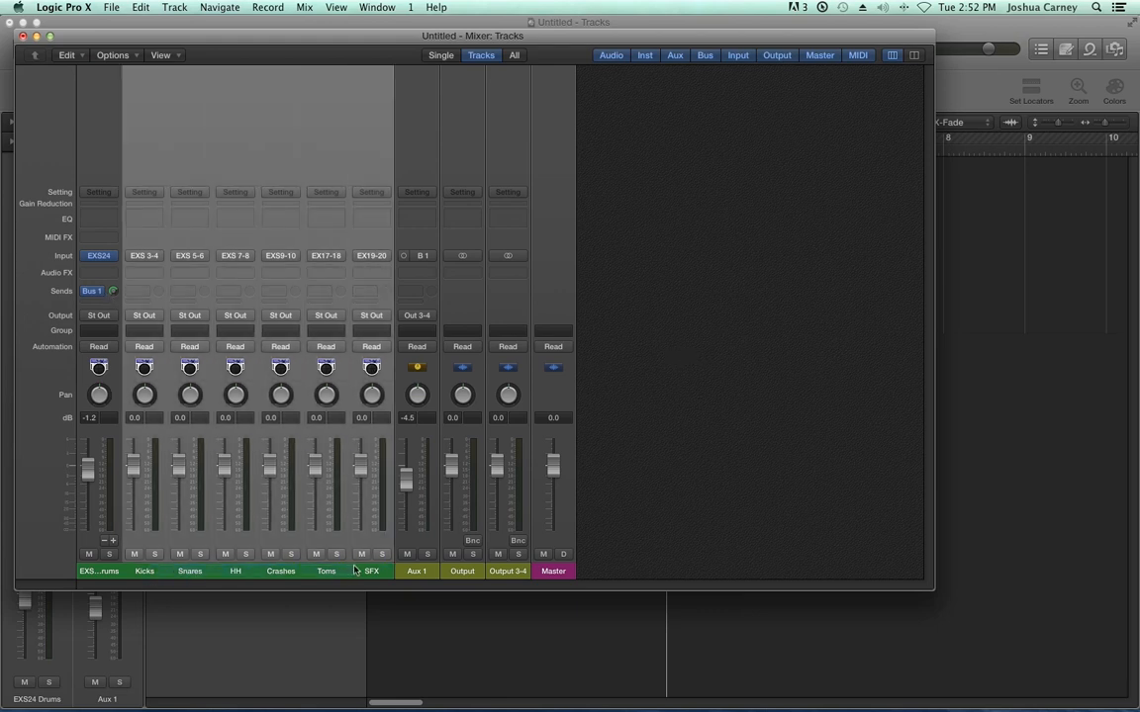
click(139, 292)
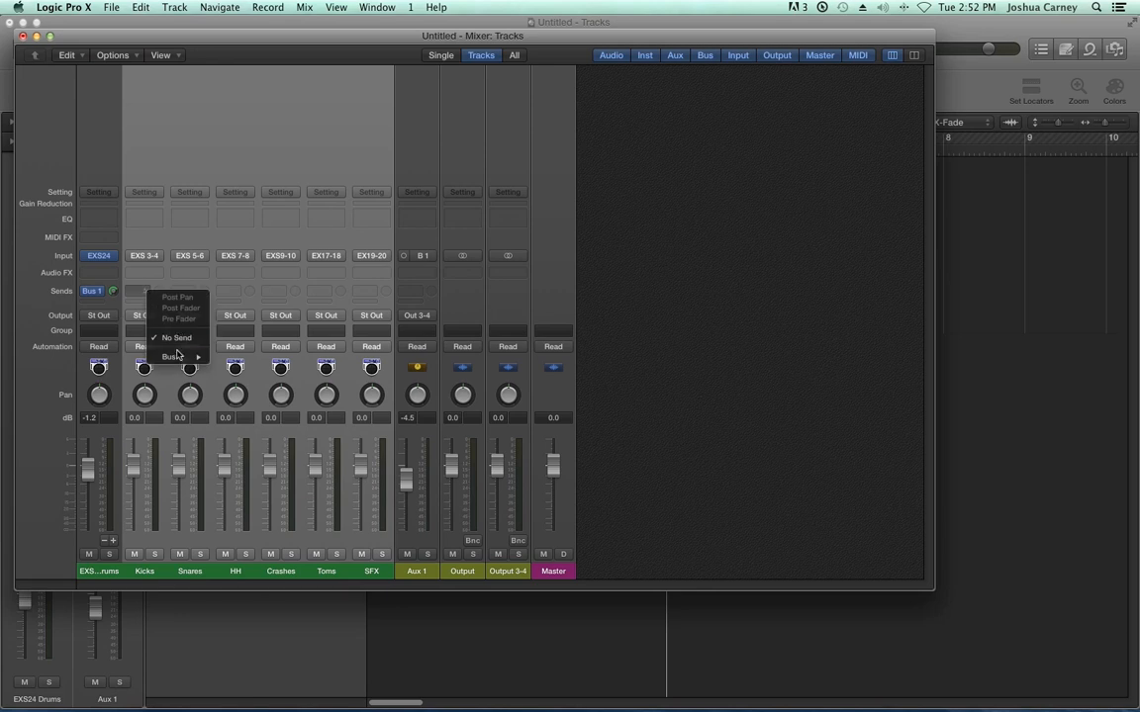
mouse_move(174, 357)
click(270, 361)
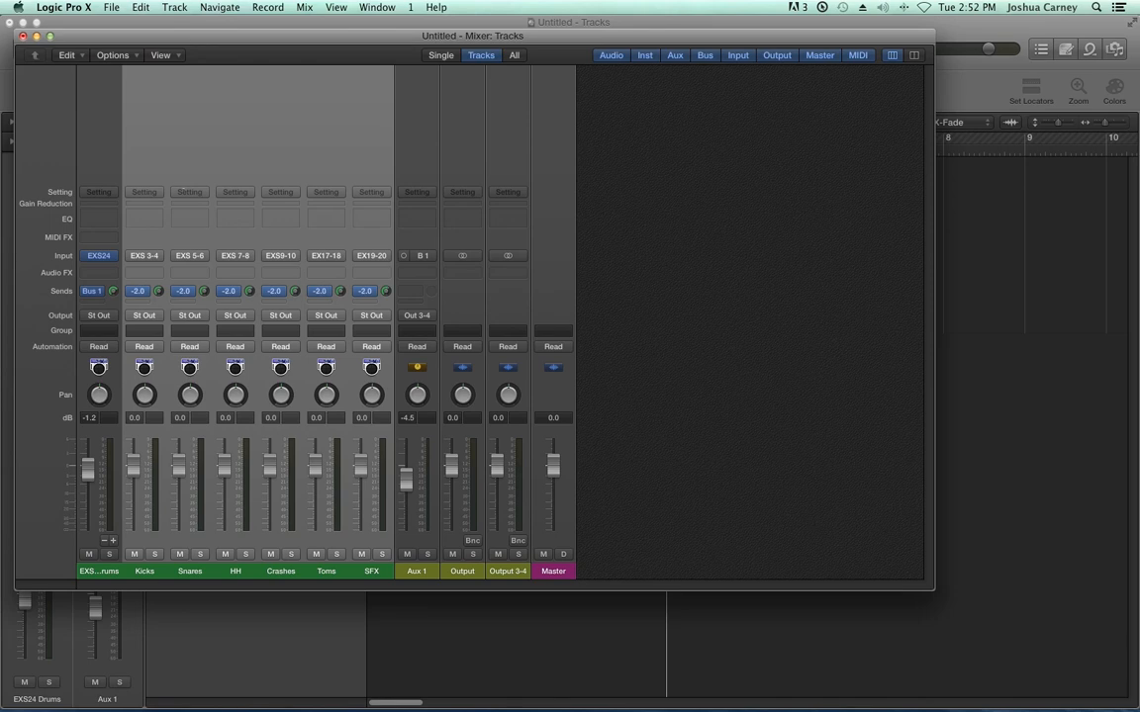
click(614, 325)
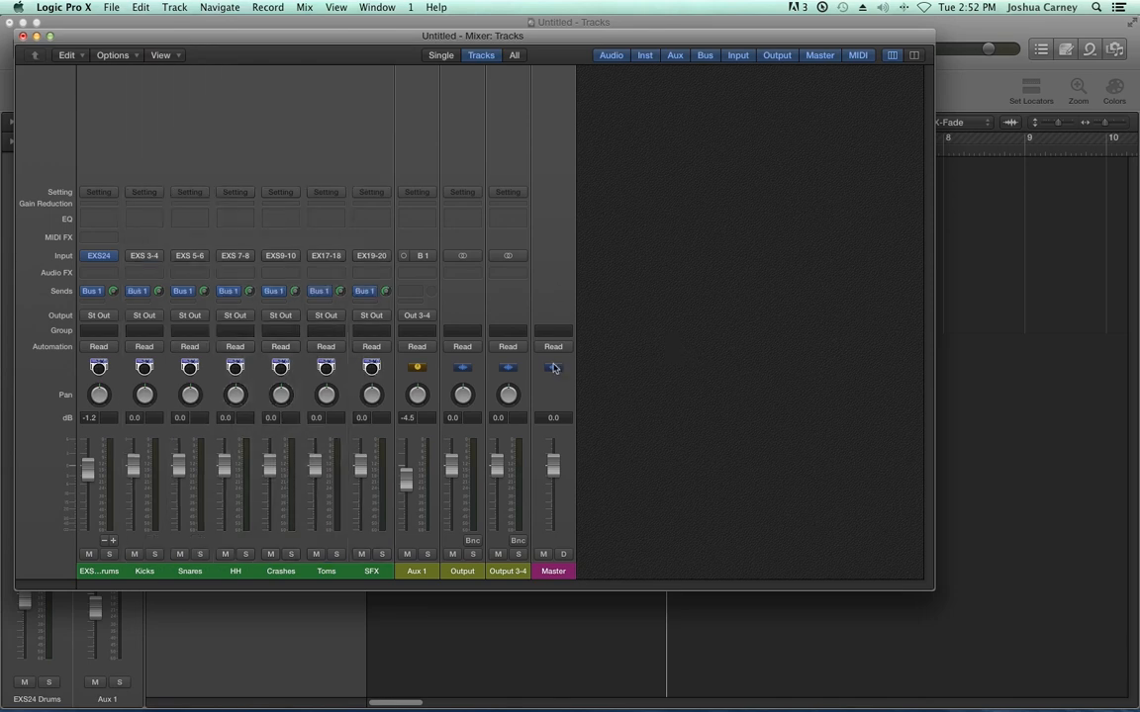
Play the drum loop through the separate channels, stop it, and replay it with the Kicks channel soloed.
key(space)
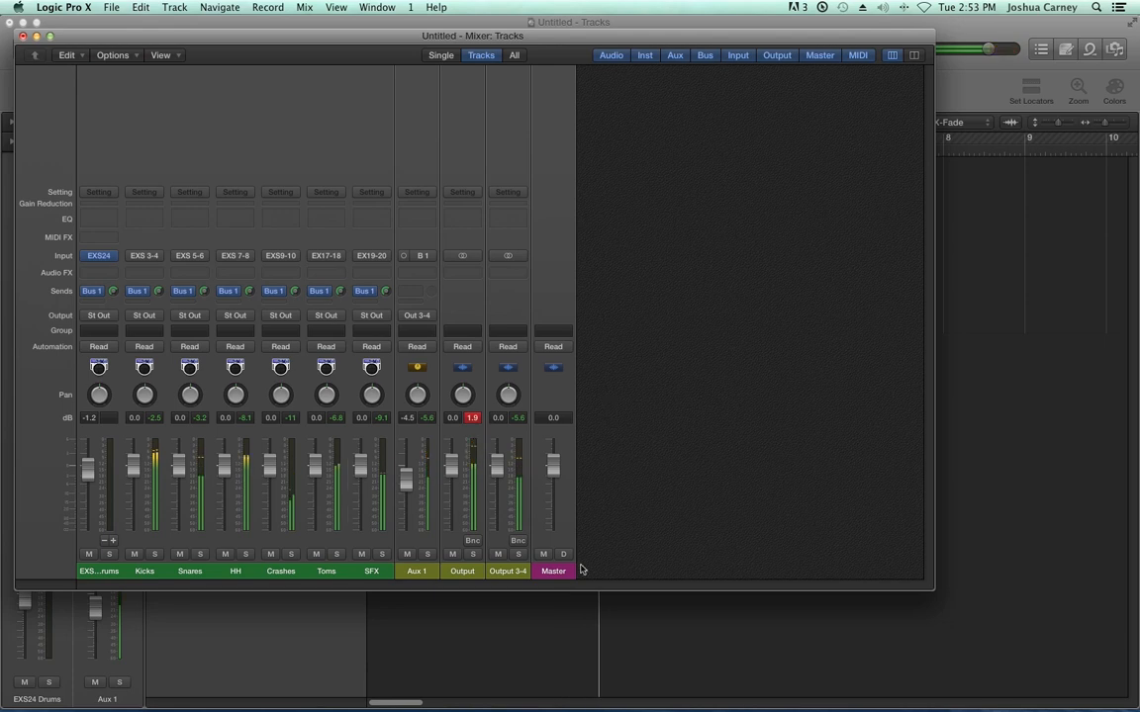
key(space)
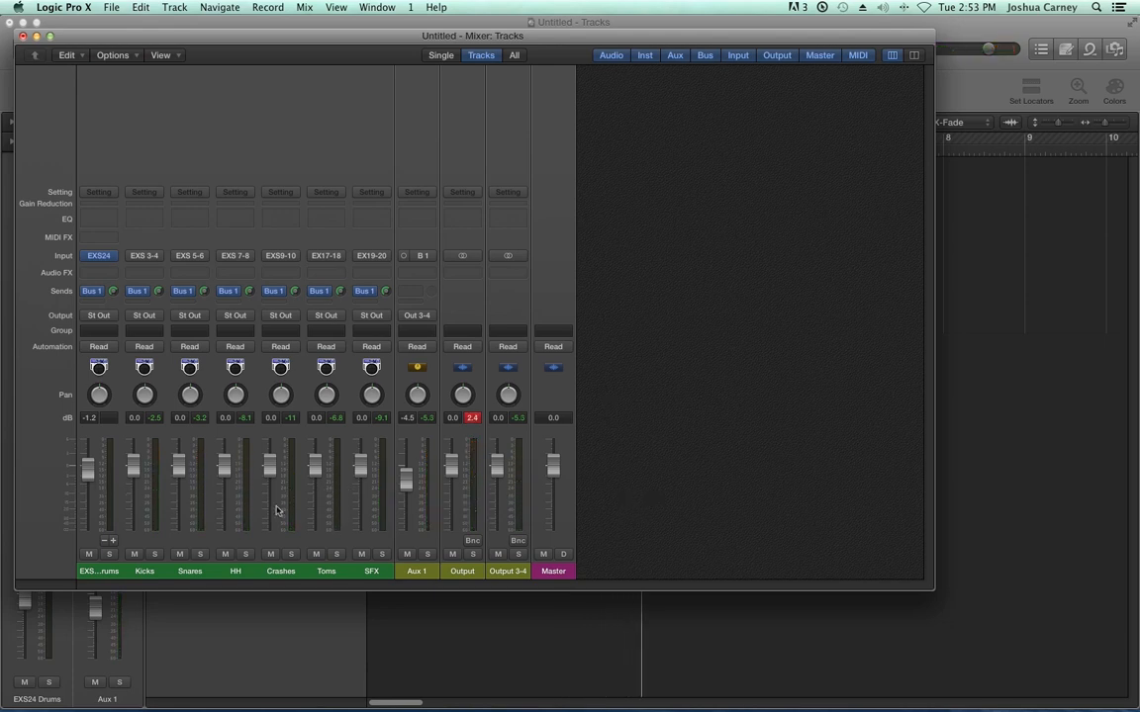
key(s)
key(space)
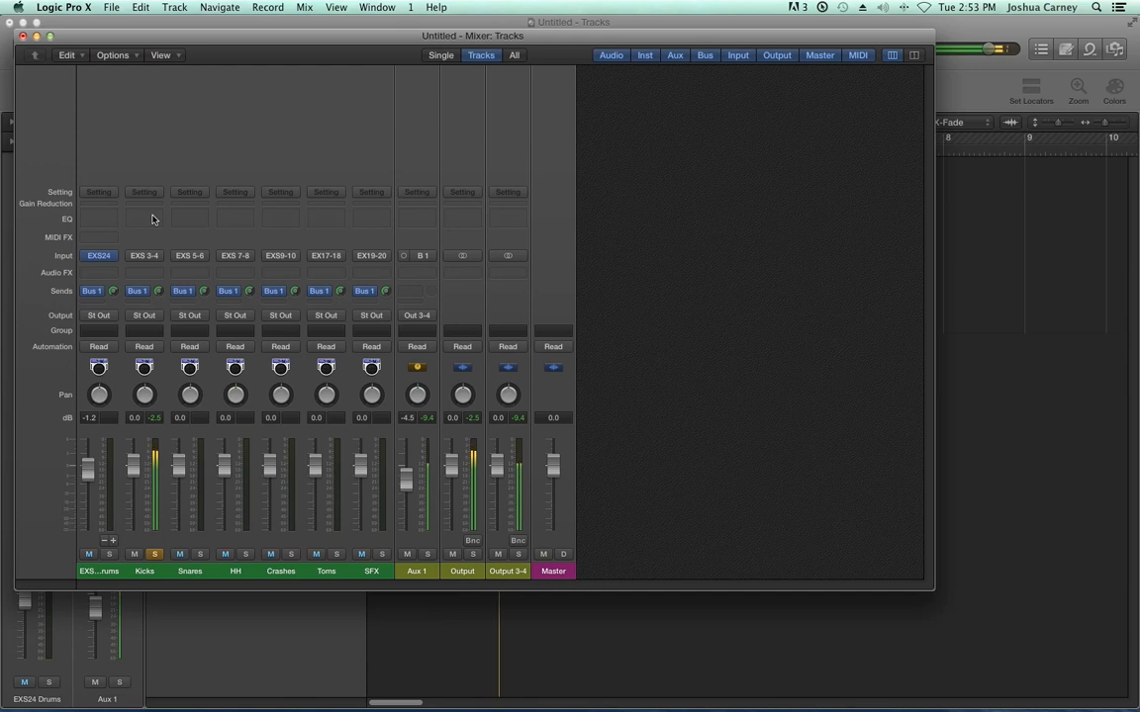
Insert a Channel EQ on the Kicks channel and turn on its analyzer.
click(147, 272)
mouse_move(188, 332)
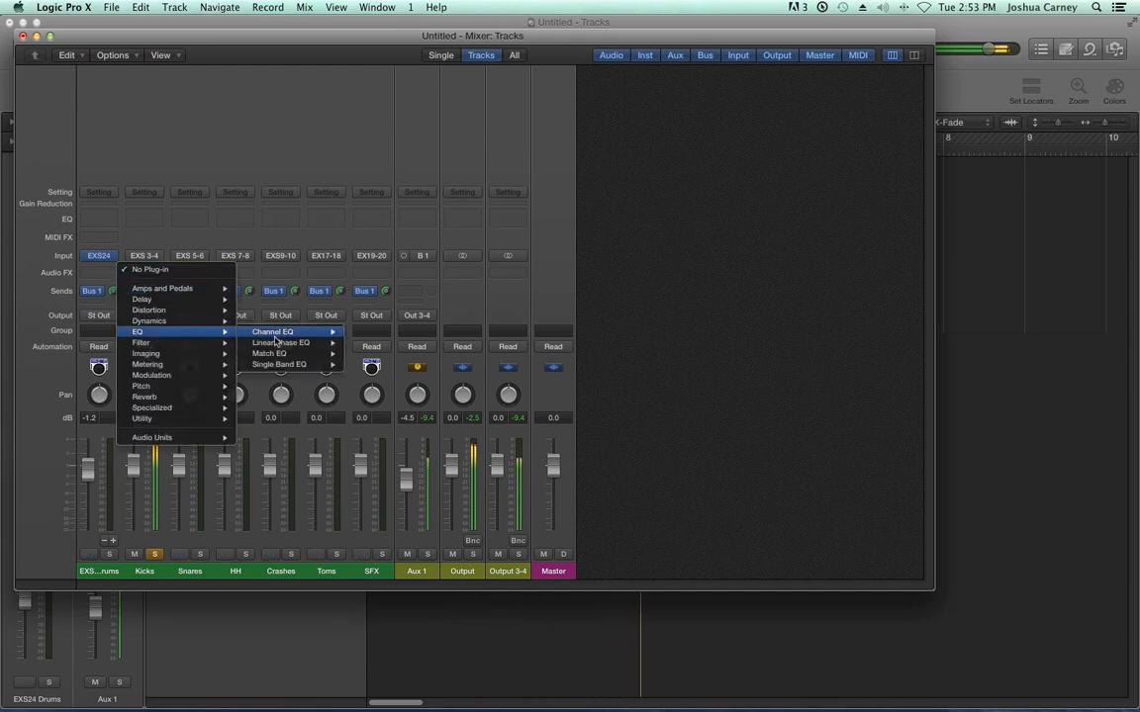
click(372, 334)
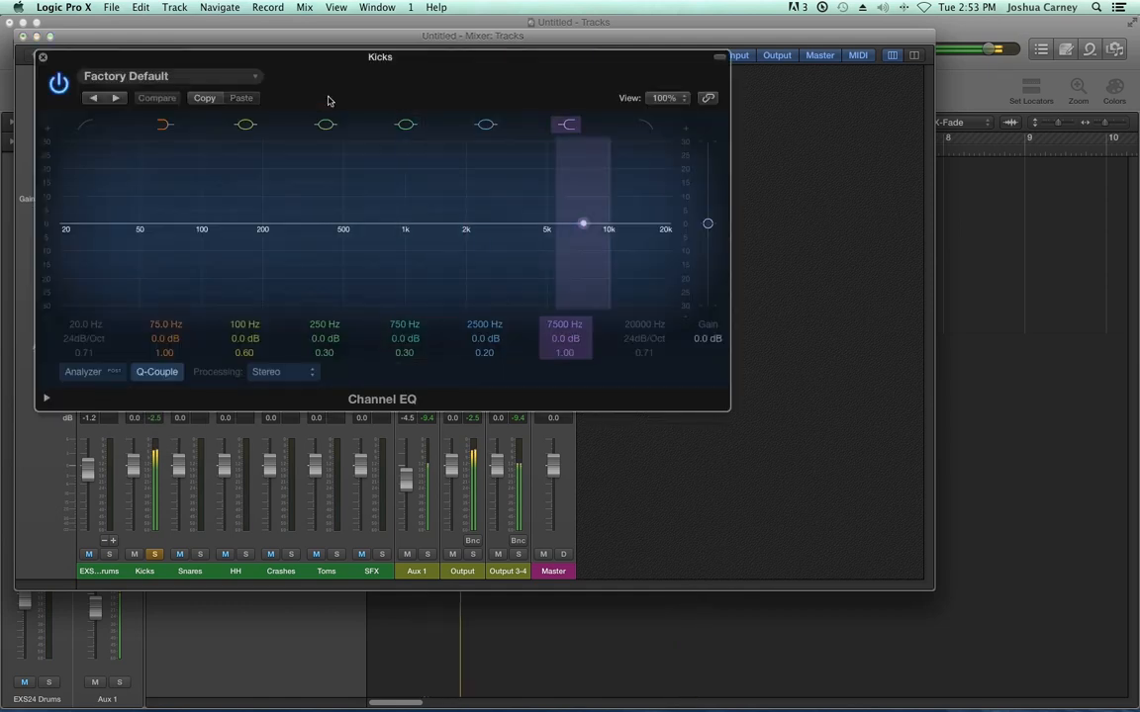
click(89, 373)
Shape the Kicks EQ with a +7.5 dB low shelf at 75 Hz, a 23.5 Hz low cut and a 5500 Hz high cut.
drag(168, 223, 175, 212)
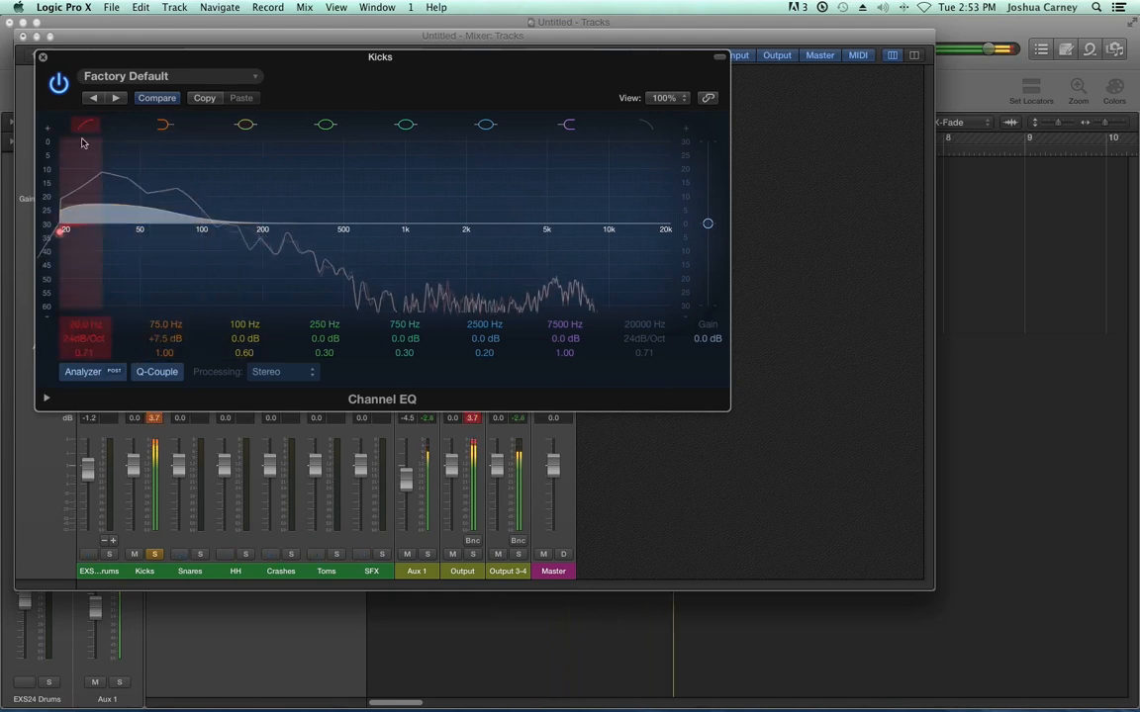
drag(58, 231, 66, 230)
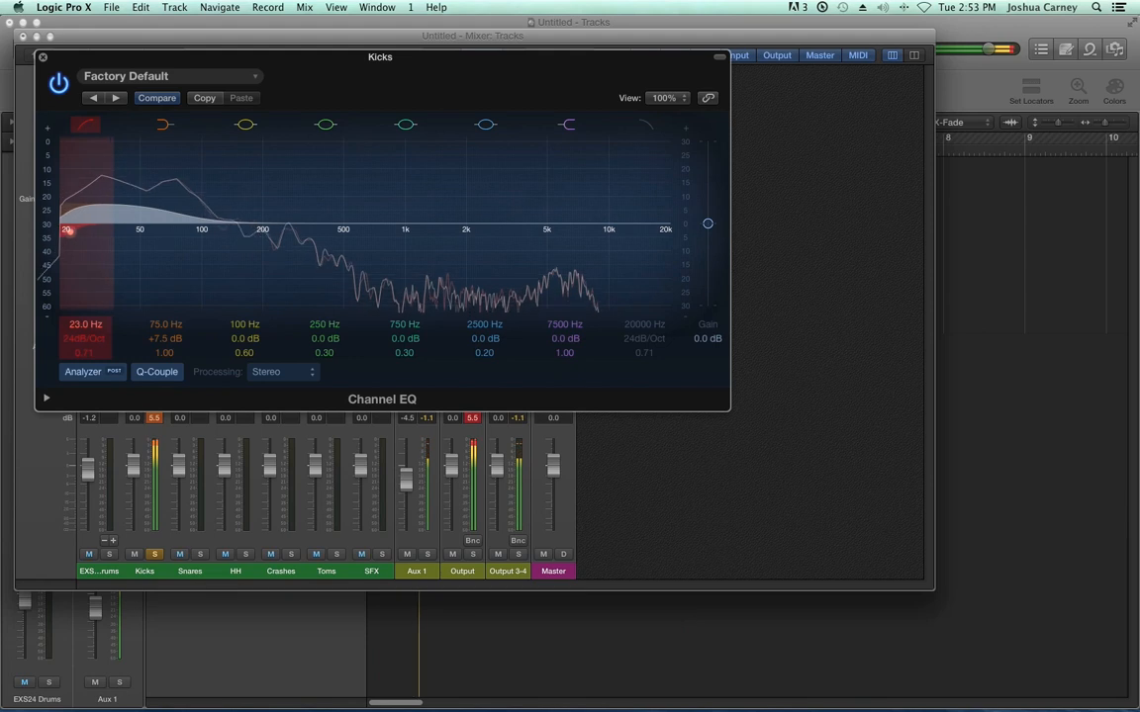
drag(648, 329, 648, 368)
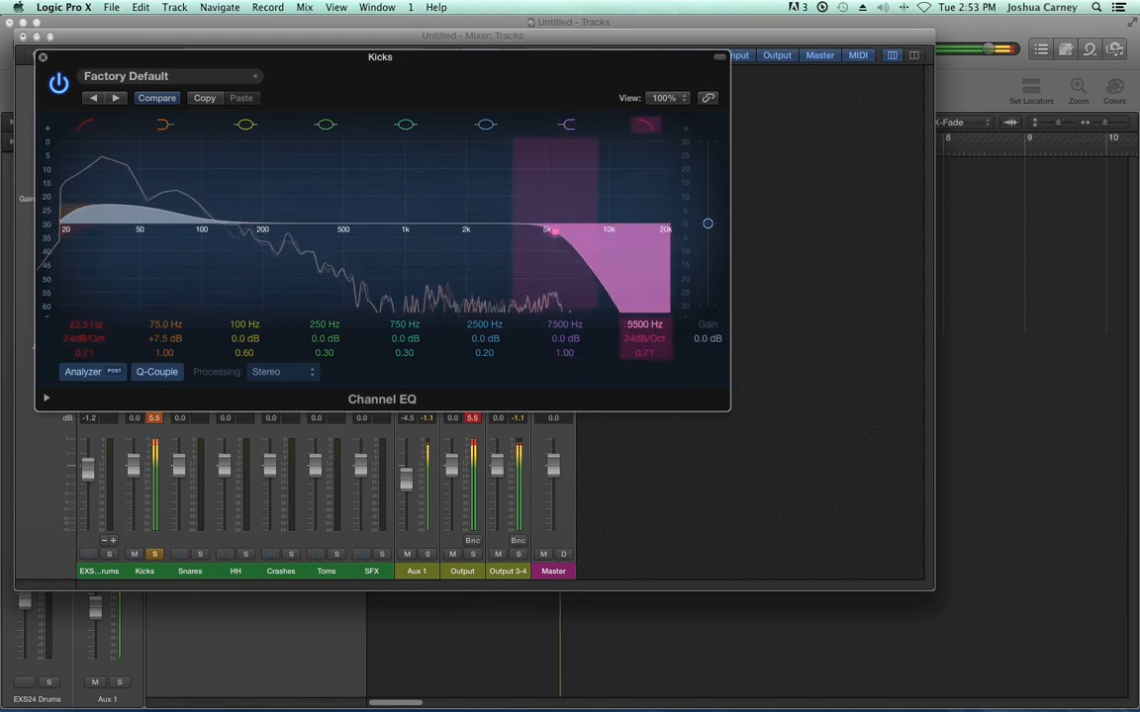
click(42, 57)
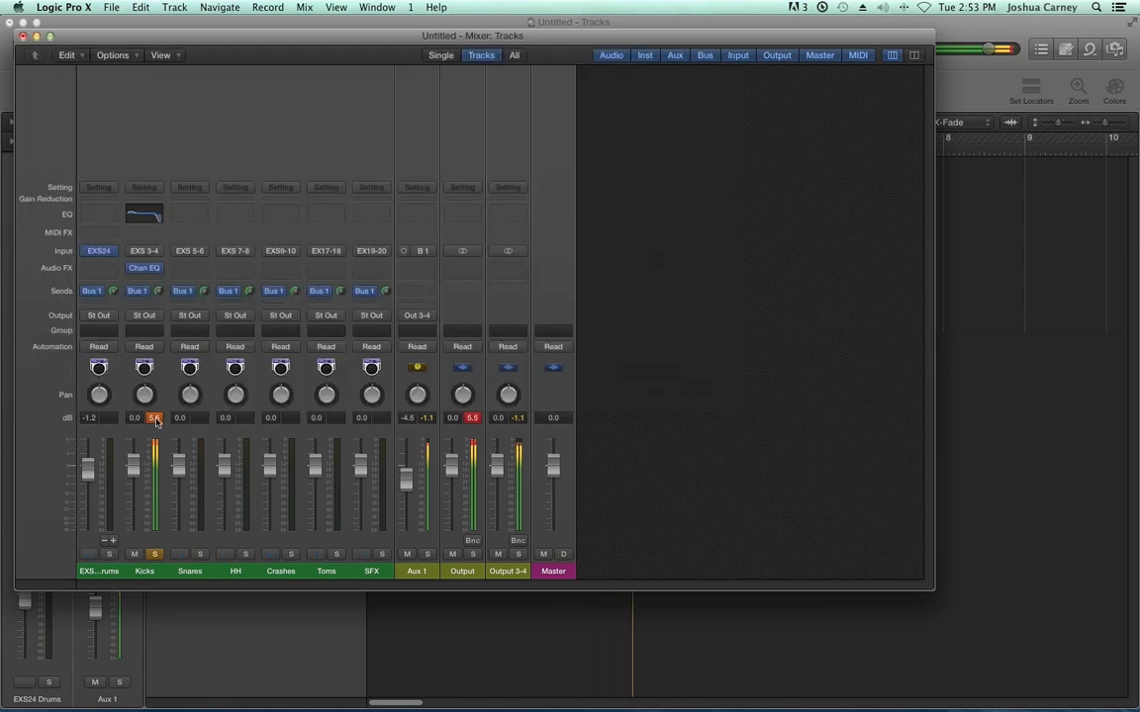
Lower the Kicks fader to -2.7 dB and reset its peak level display.
drag(135, 468, 134, 479)
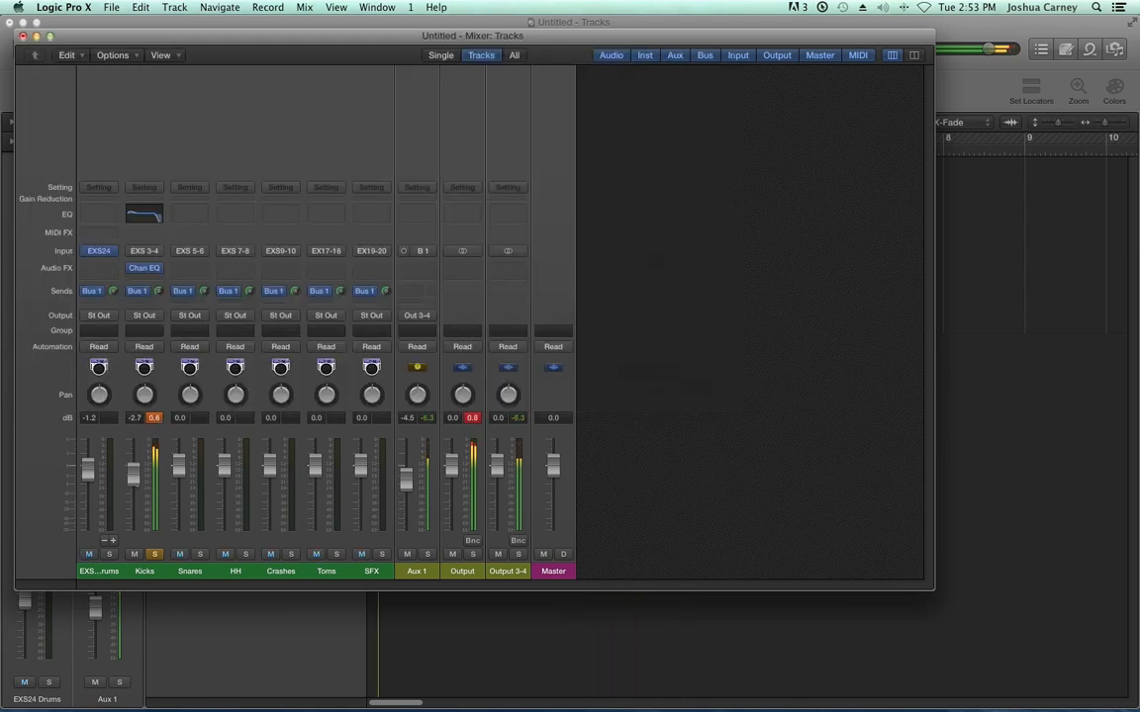
click(154, 417)
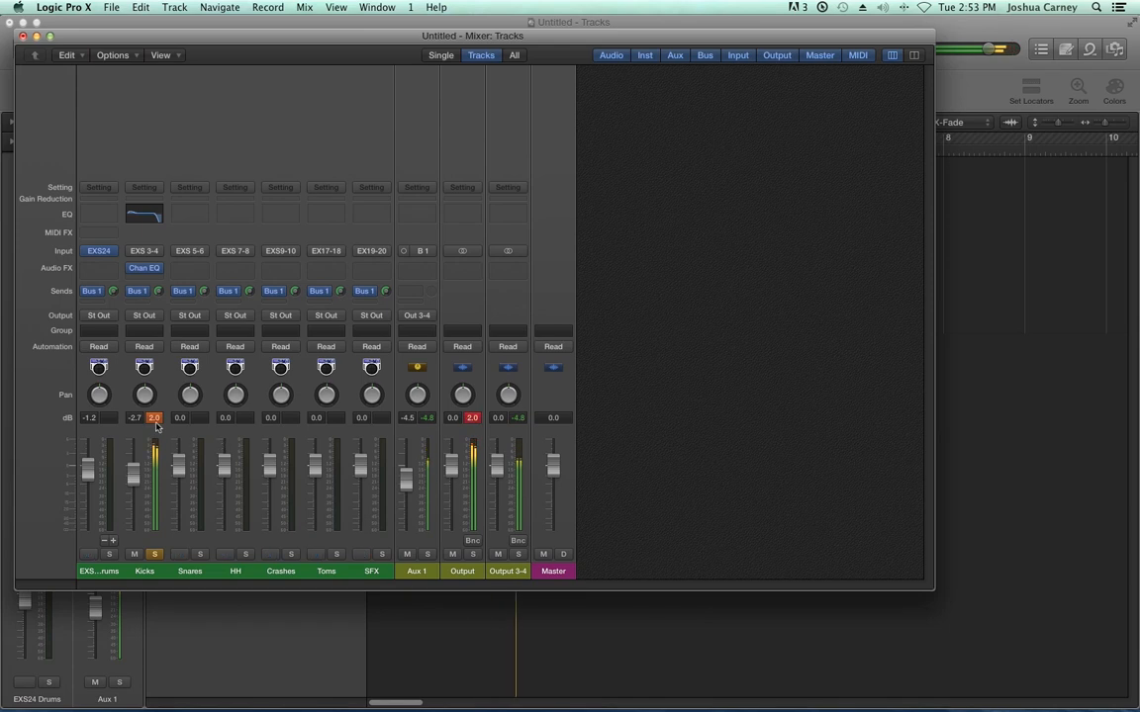
Insert a Compressor after the Kicks EQ with a 3.2:1 ratio and a -13.0 dB threshold.
click(151, 279)
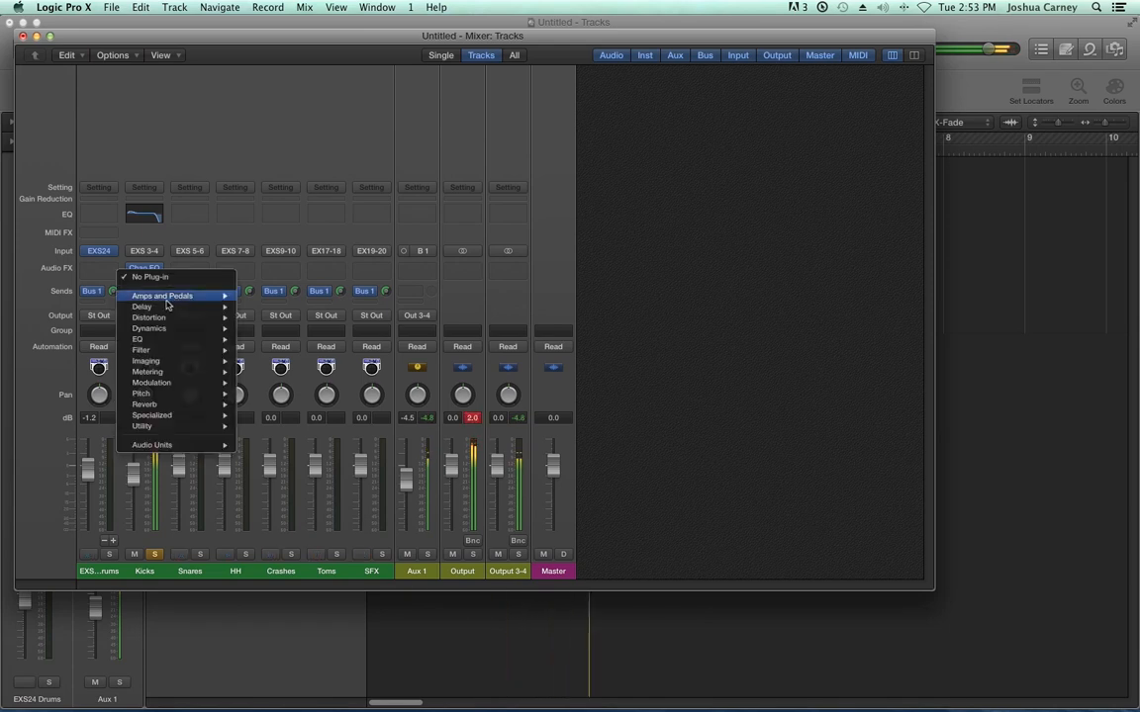
mouse_move(163, 332)
mouse_move(281, 339)
click(369, 340)
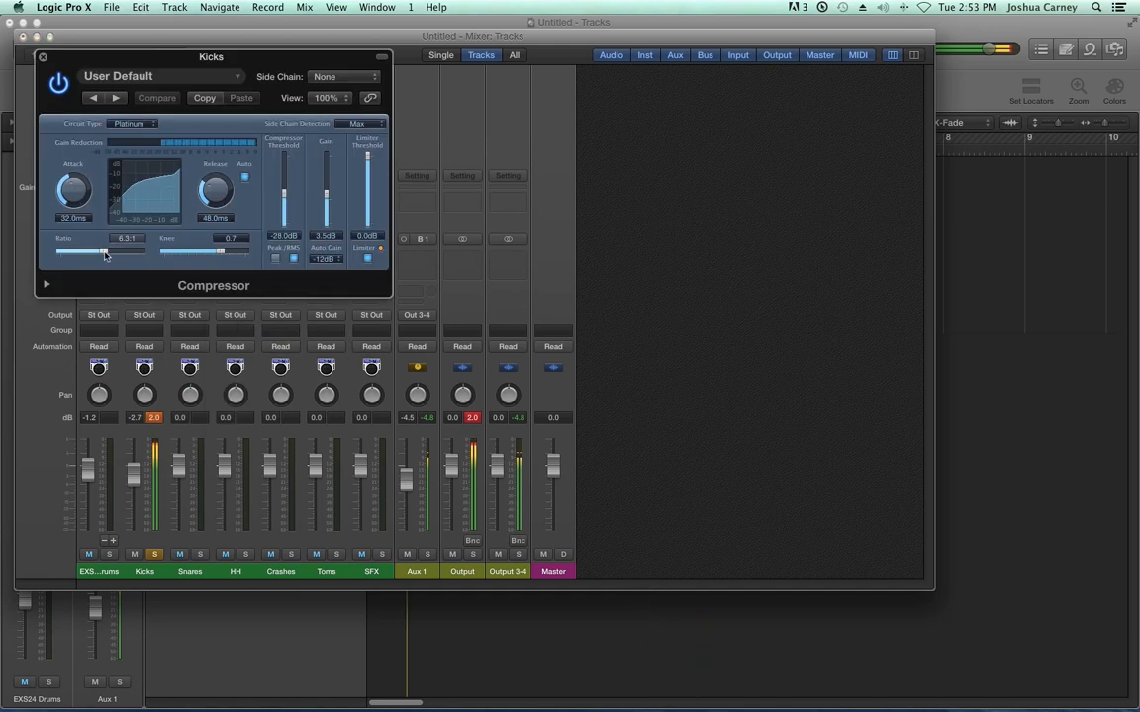
drag(96, 256, 87, 253)
drag(283, 194, 285, 175)
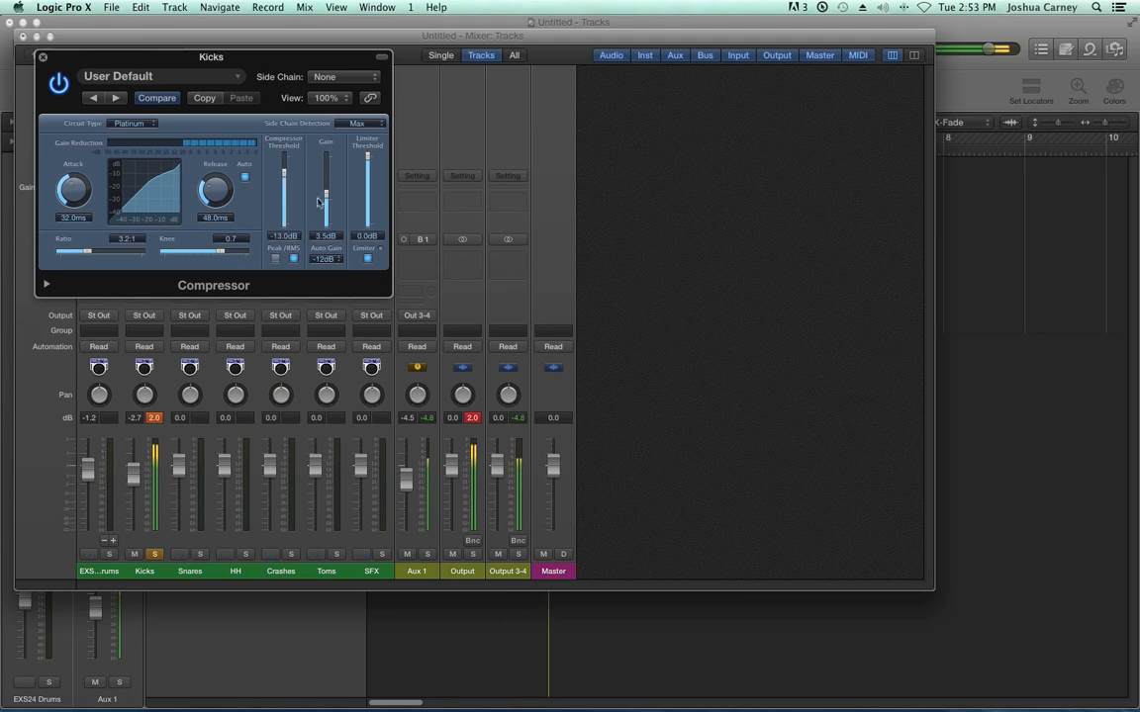
click(42, 57)
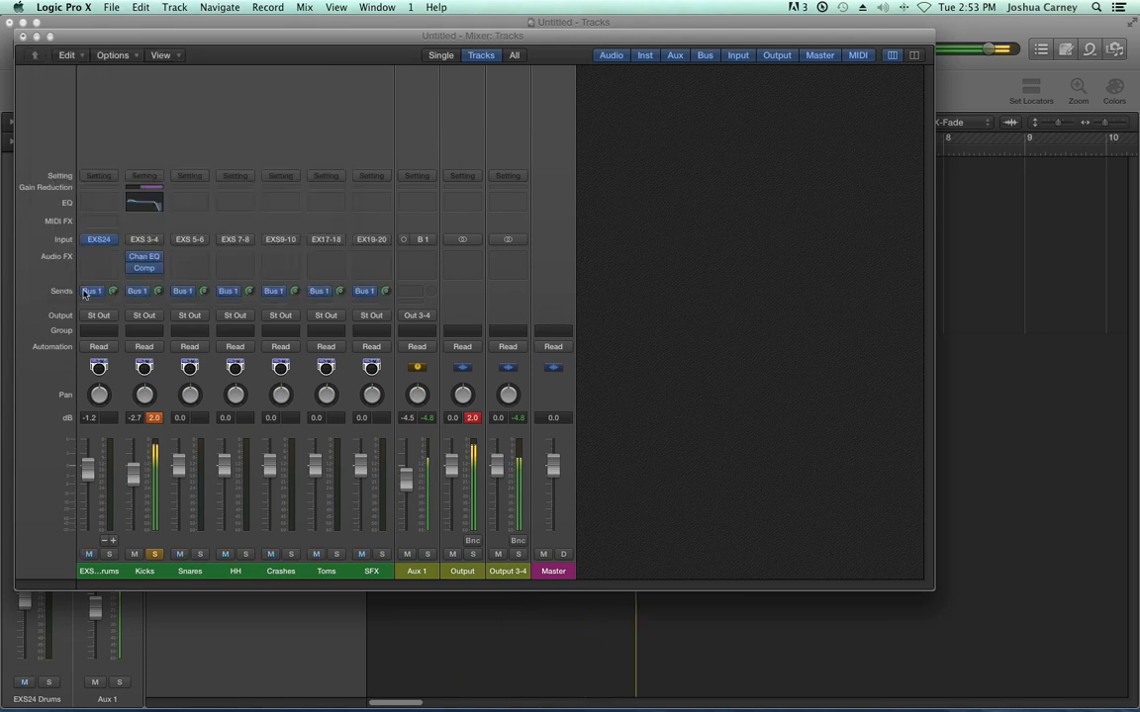
Take the Kicks channel out of solo and solo the Snares channel instead.
click(154, 554)
click(199, 554)
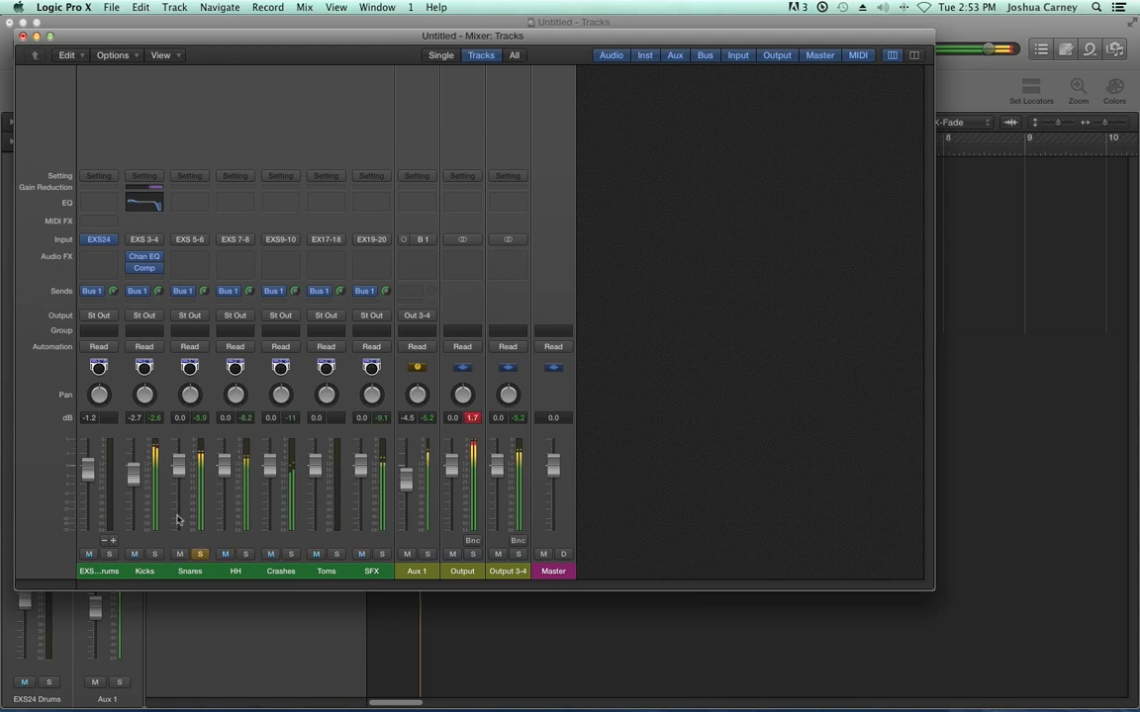
Insert a Channel EQ on the Snares channel and turn on its analyzer.
click(201, 261)
mouse_move(188, 315)
mouse_move(336, 316)
click(416, 315)
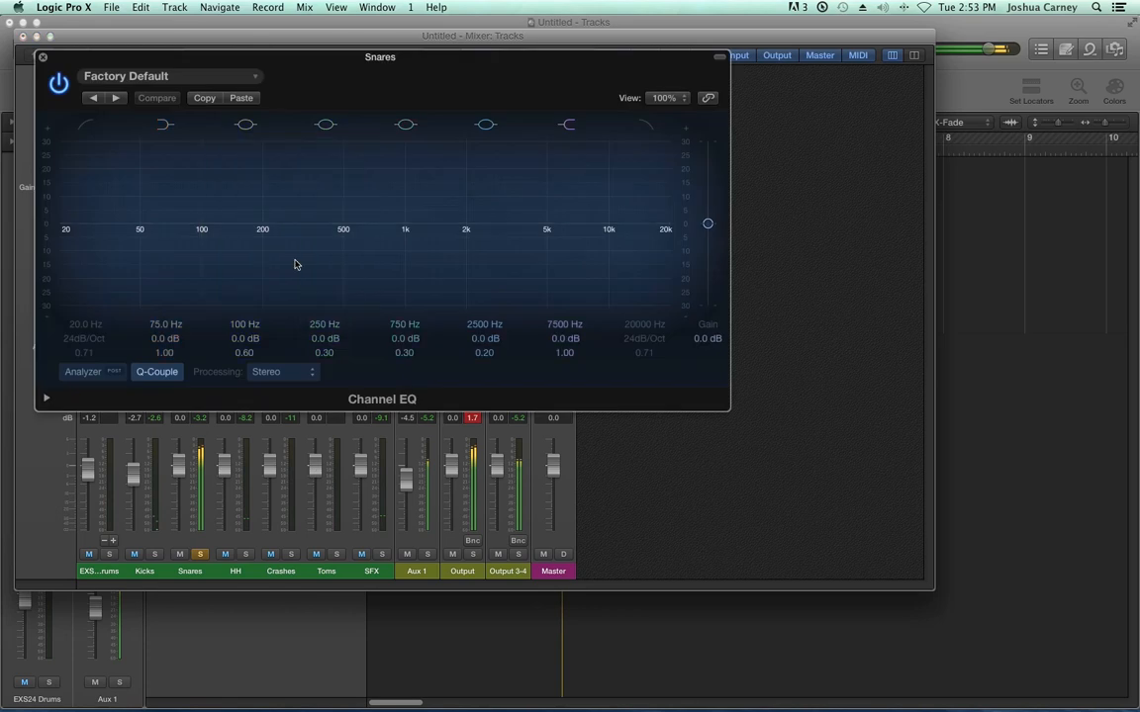
click(84, 372)
Shape the Snares EQ with +6.0 dB at 2500 Hz, a 220 Hz low cut, +6.5 dB at 170 Hz and -3.5 dB at 770 Hz.
mouse_move(478, 343)
mouse_down()
mouse_move(477, 326)
mouse_move(476, 346)
mouse_up()
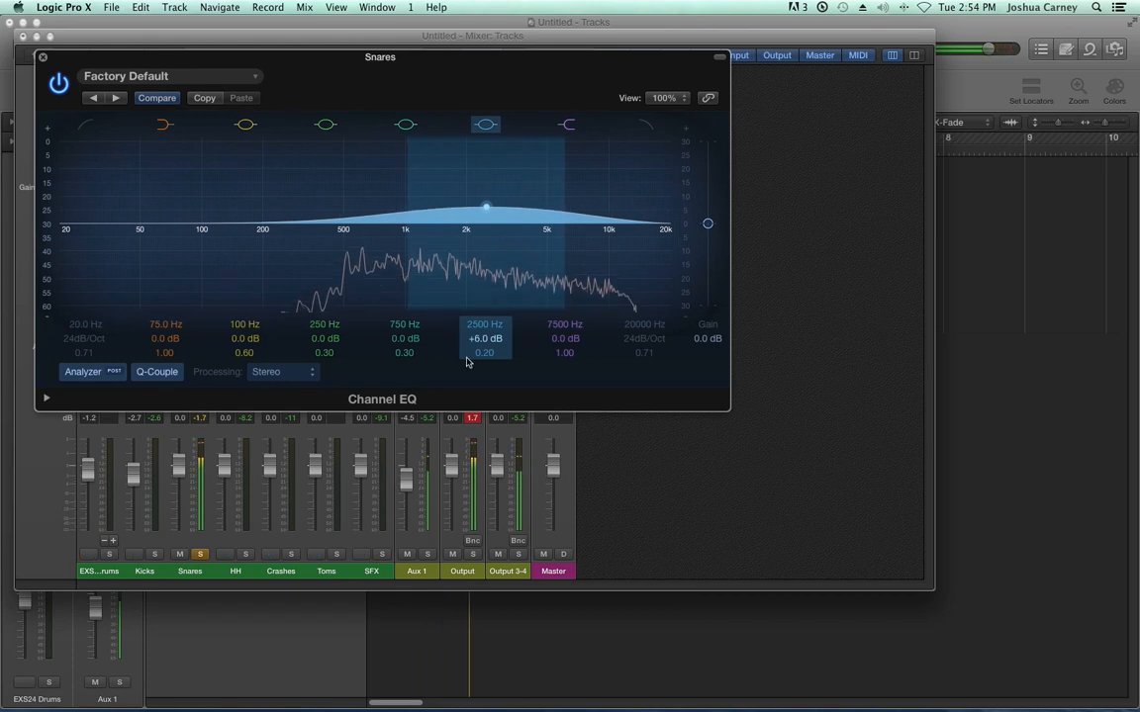
drag(80, 327, 96, 344)
drag(239, 344, 244, 307)
drag(325, 339, 326, 299)
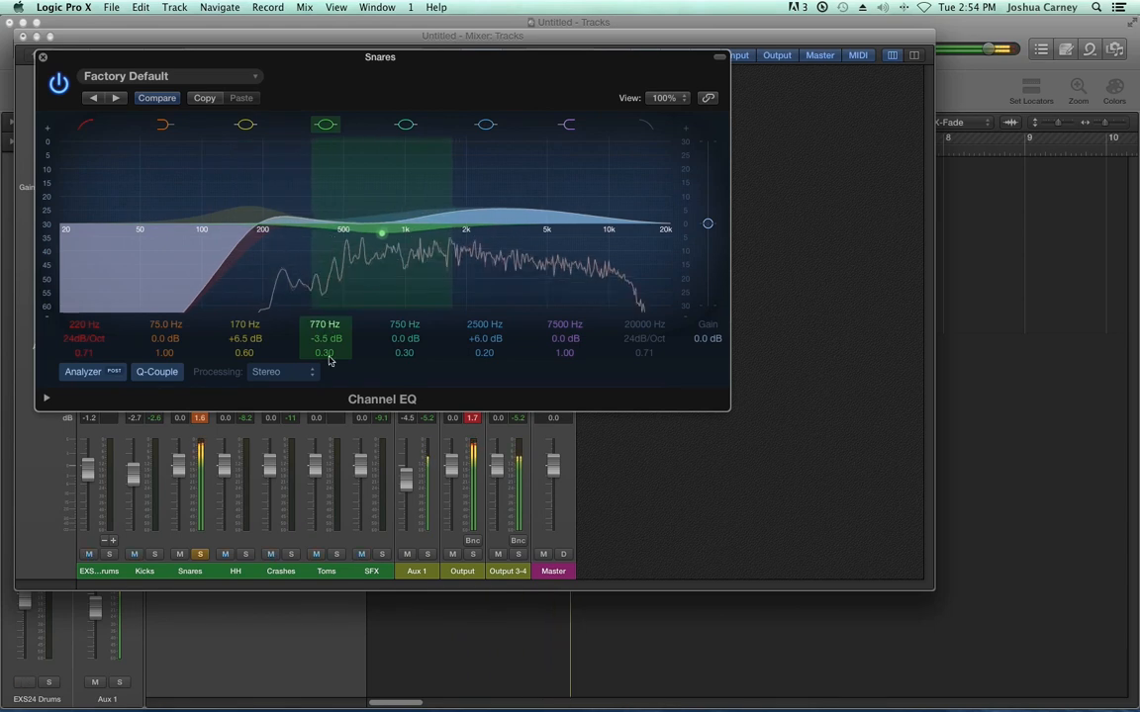
click(43, 57)
Reset the Snares peak level display and lower the channel's fader to -2.9 dB, ending its solo.
click(201, 418)
drag(179, 466, 179, 476)
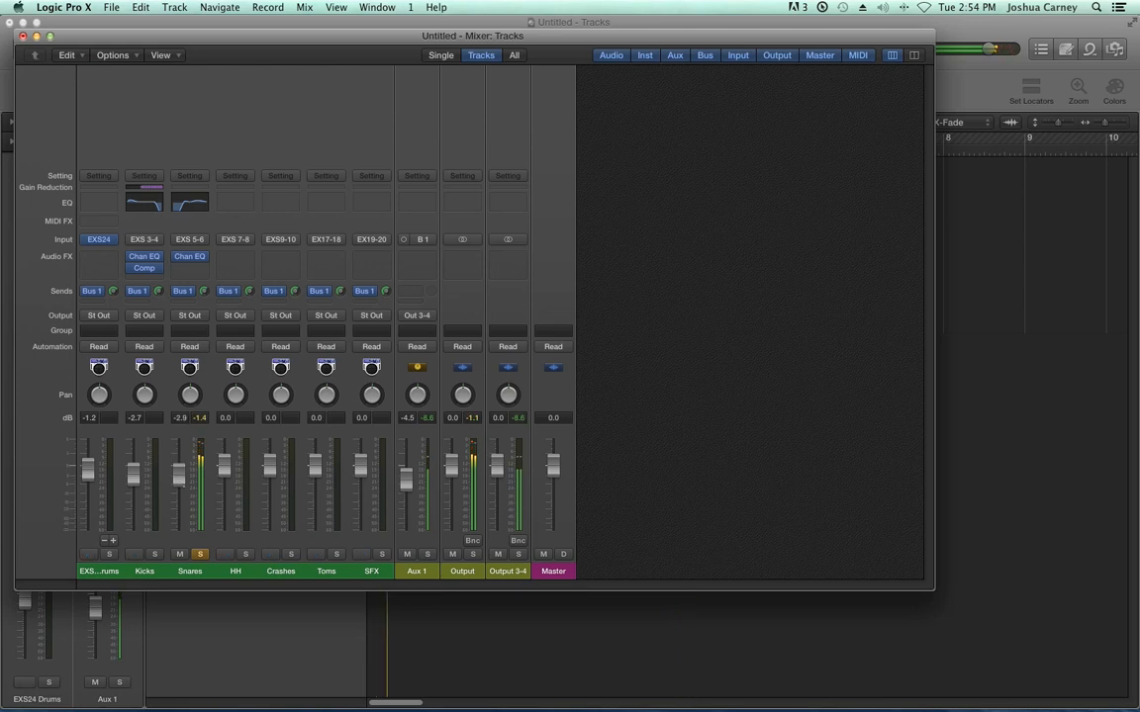
click(198, 554)
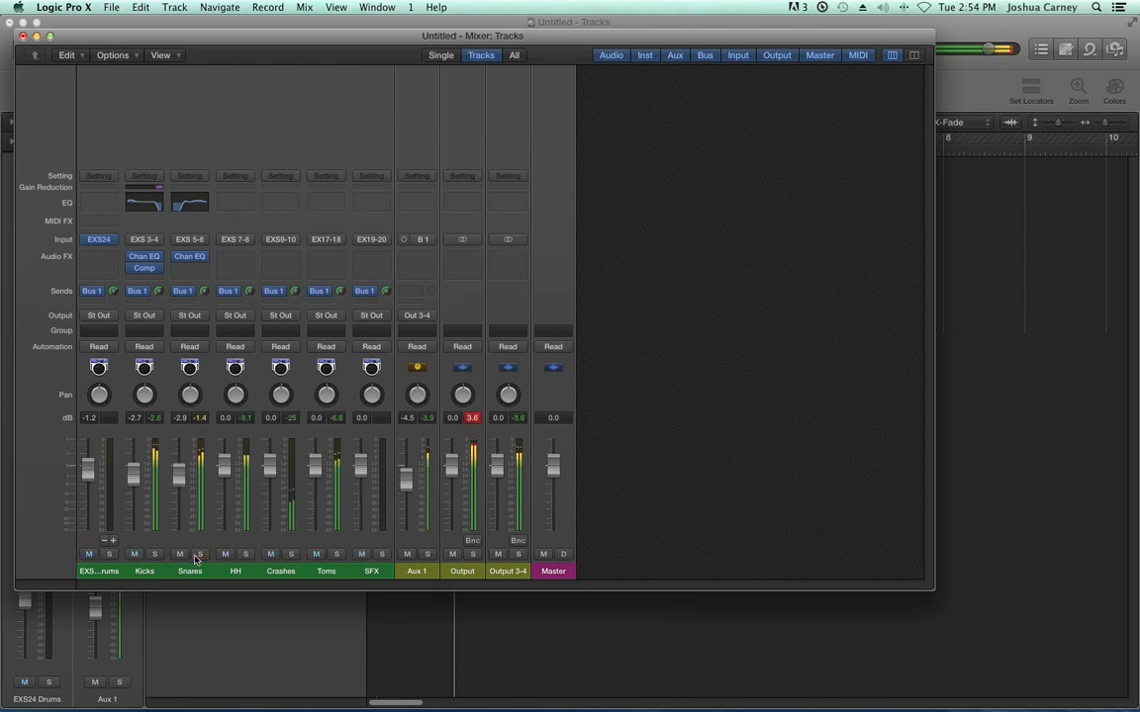
Solo the HH channel and insert a Stereo Delay on it with a raised low cut.
click(246, 554)
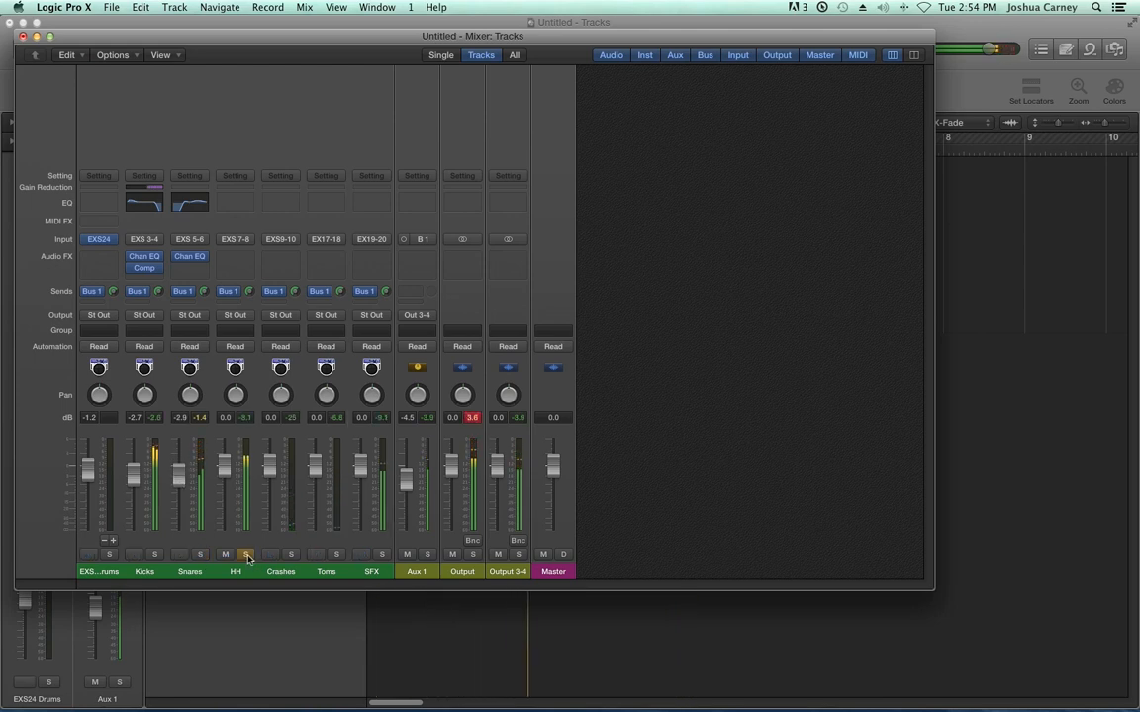
click(234, 262)
mouse_move(248, 283)
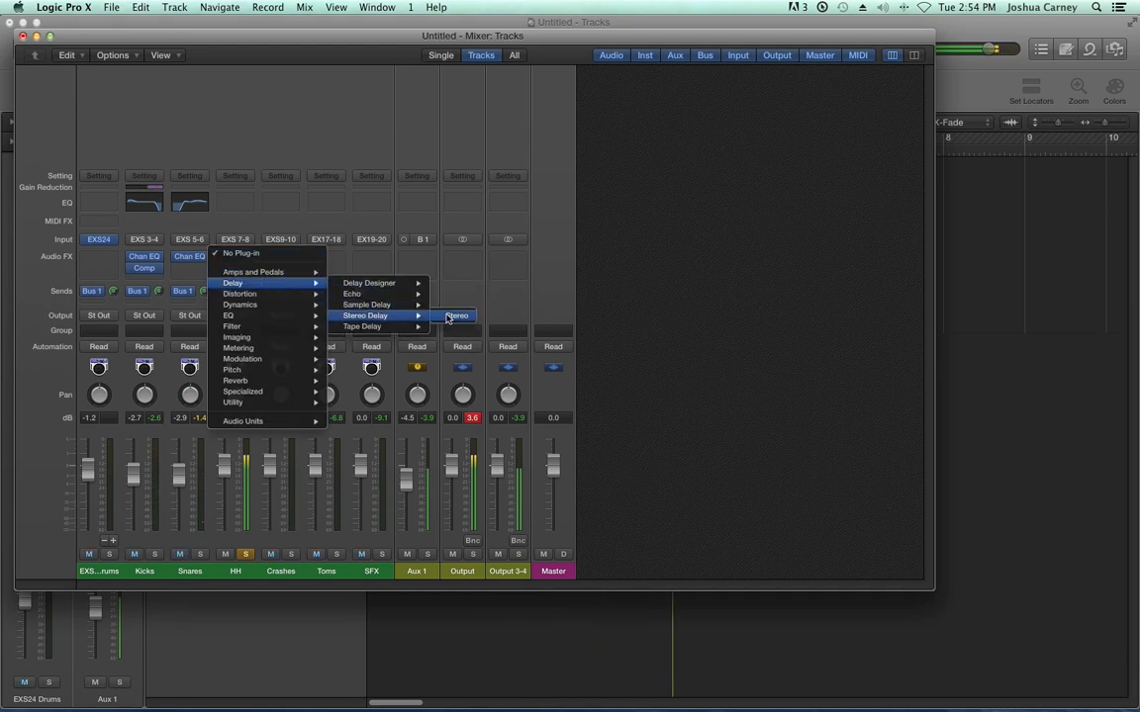
click(297, 210)
drag(151, 295, 222, 292)
click(42, 56)
Lower the HH fader to -0.7 dB and move the solo from HH to the Crashes channel.
drag(223, 481, 223, 487)
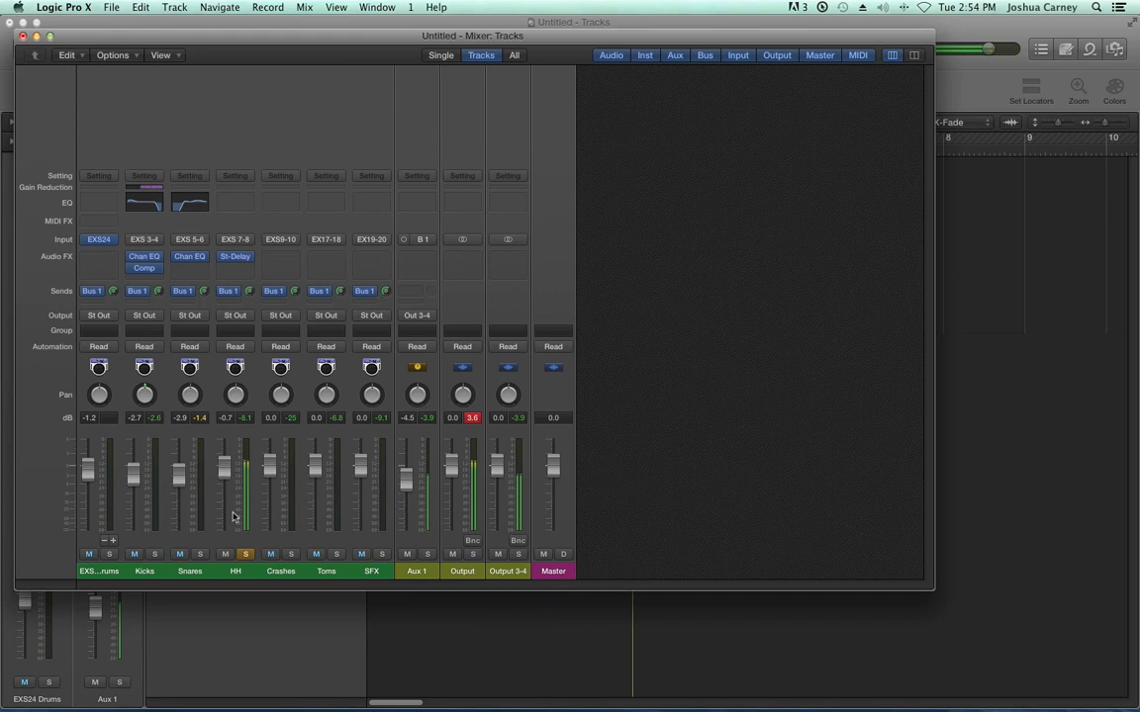
click(245, 554)
click(290, 554)
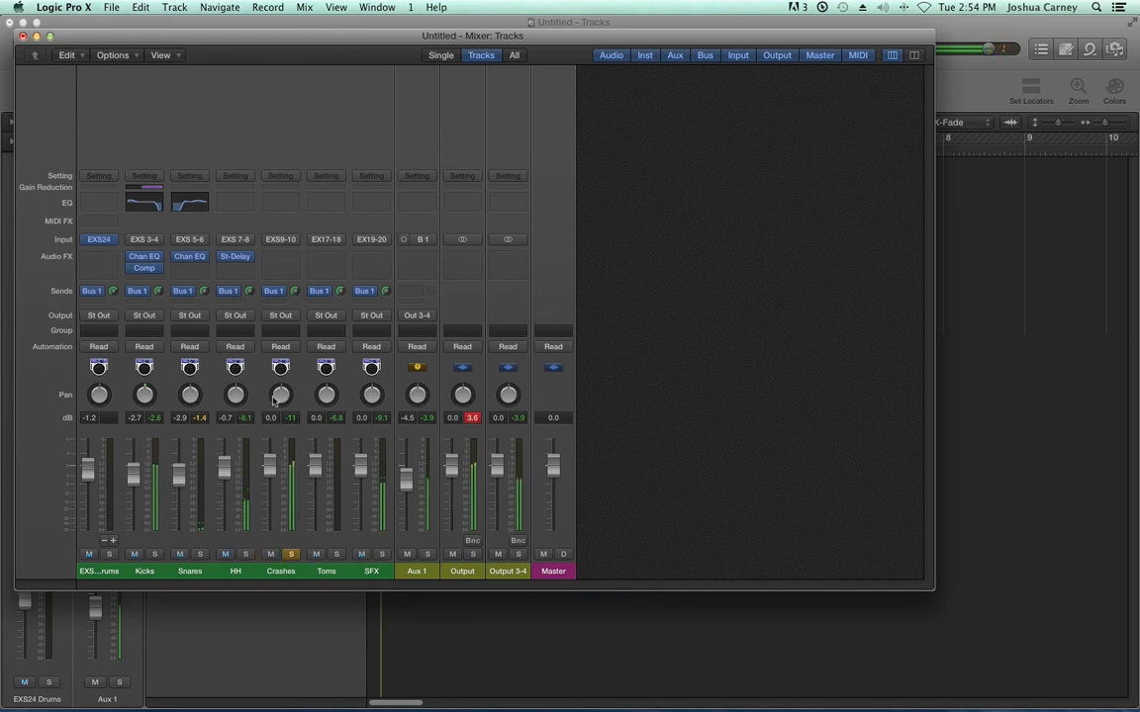
Insert the Space Designer reverb on the Crashes channel and raise its reverb output level.
click(292, 259)
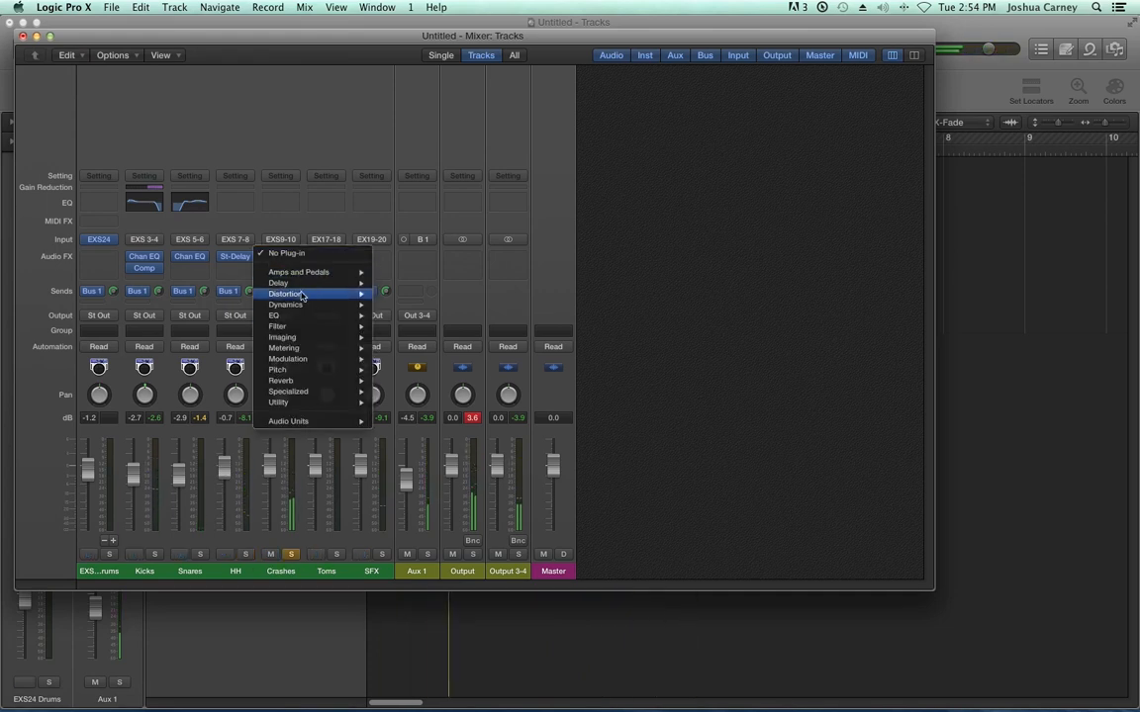
mouse_move(326, 381)
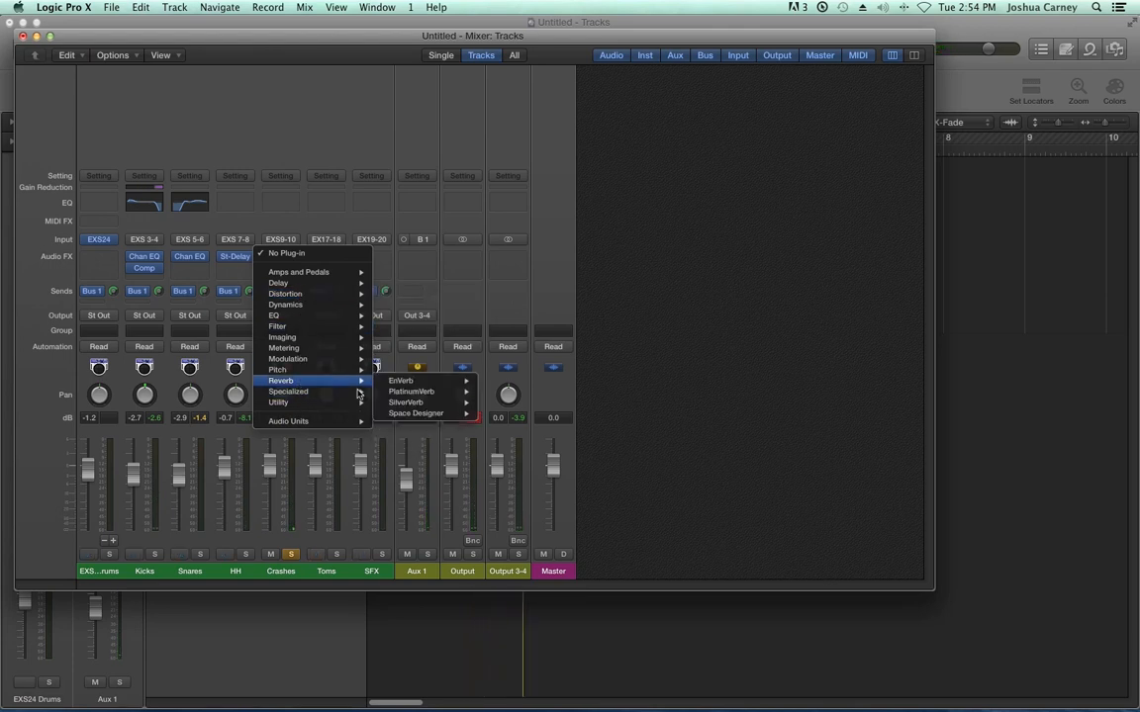
click(412, 153)
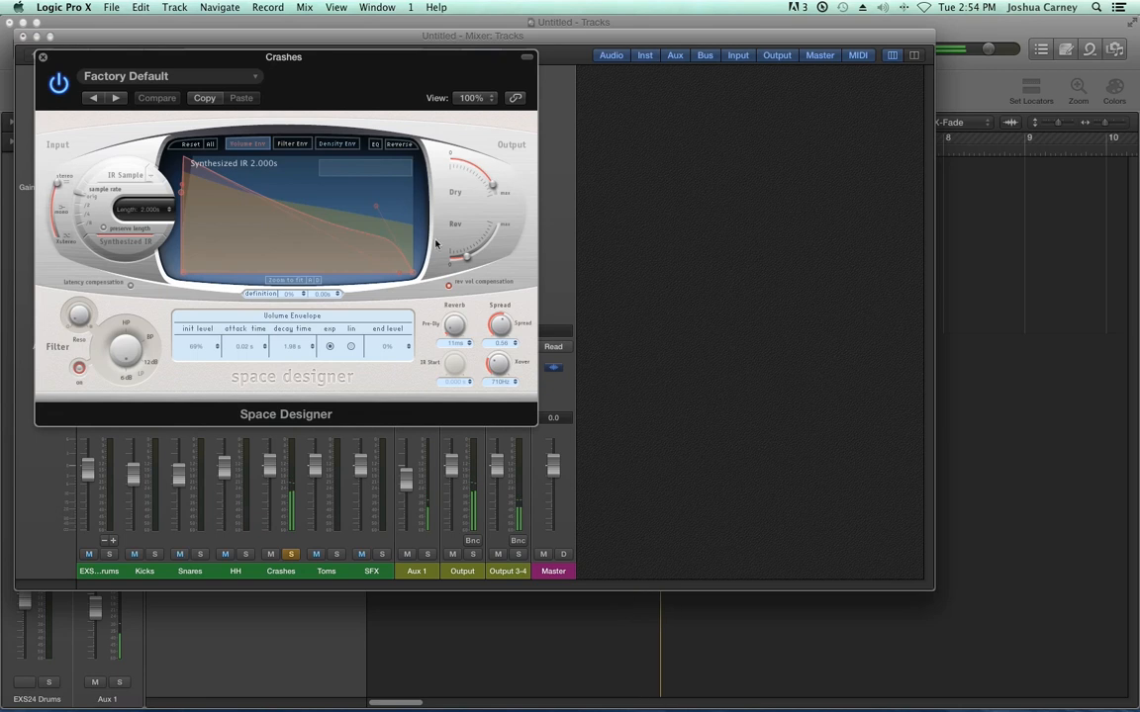
drag(480, 247, 490, 256)
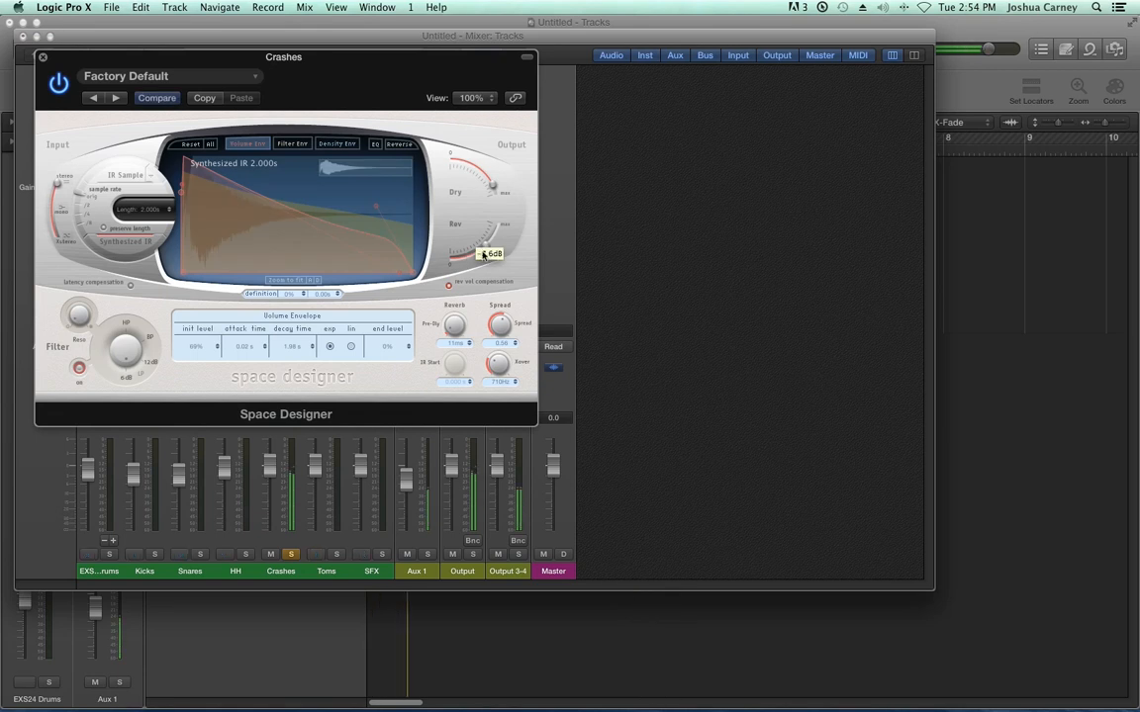
click(43, 57)
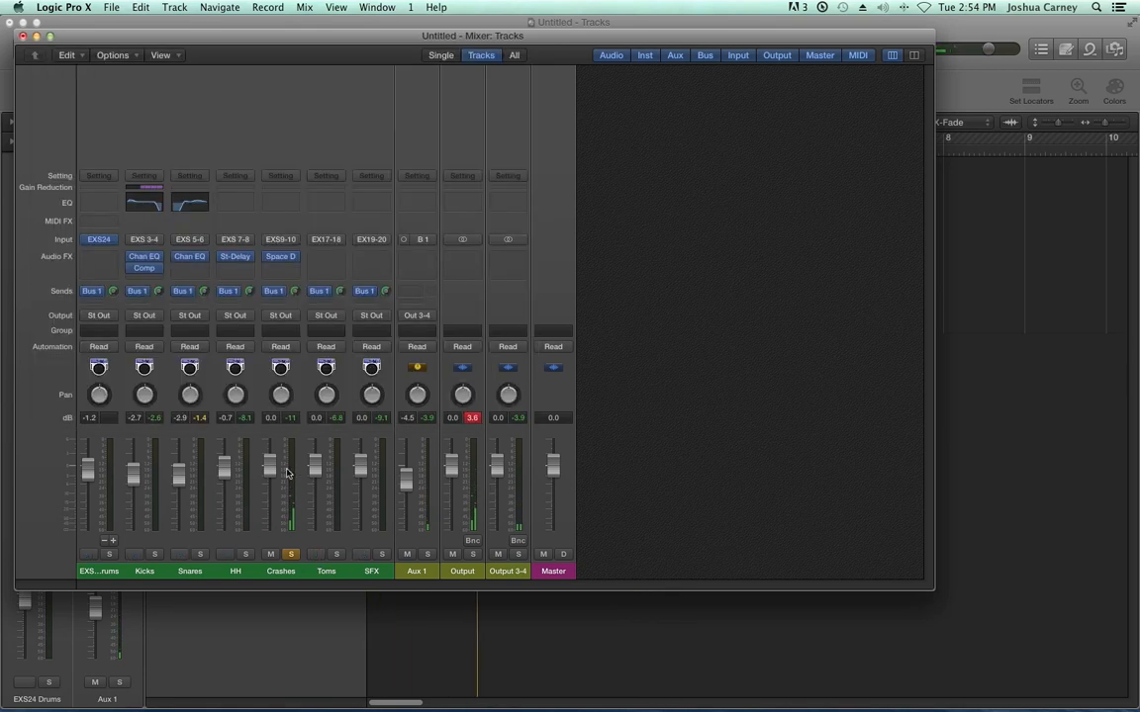
Lower the Crashes fader to -1.5 dB and move the solo from Crashes to the Toms channel.
click(291, 554)
click(336, 554)
Insert a Stereo Delay on the Toms channel with a 360 Hz low cut and a 5000 Hz high cut.
click(327, 259)
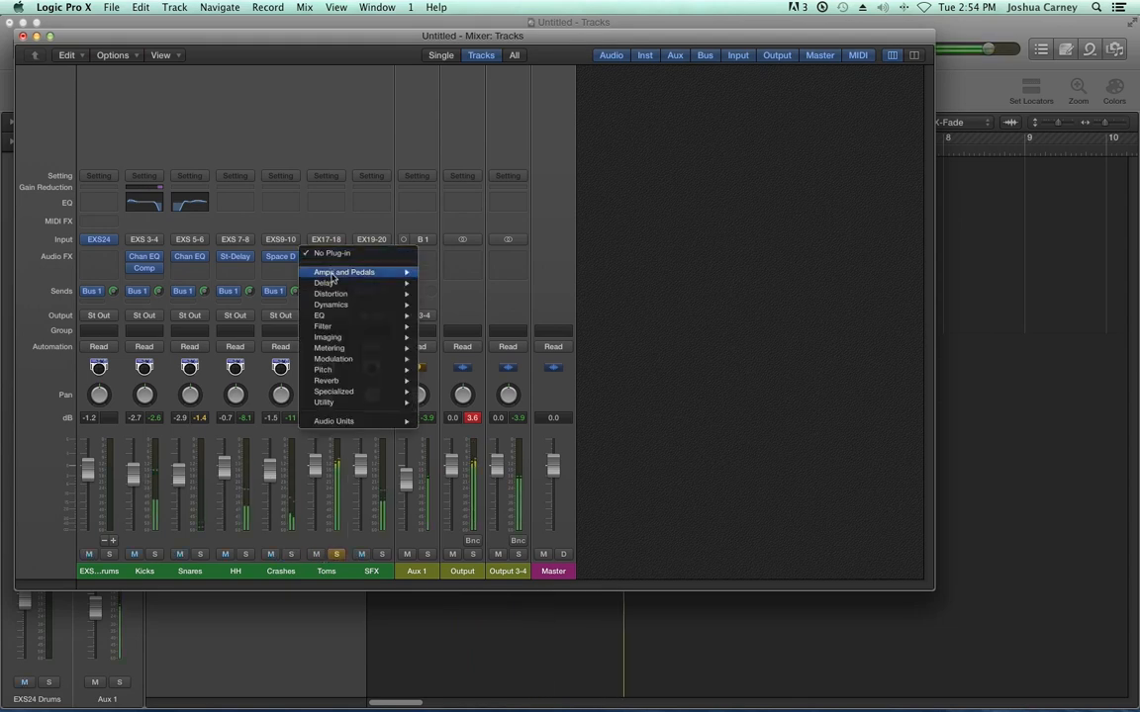
mouse_move(336, 283)
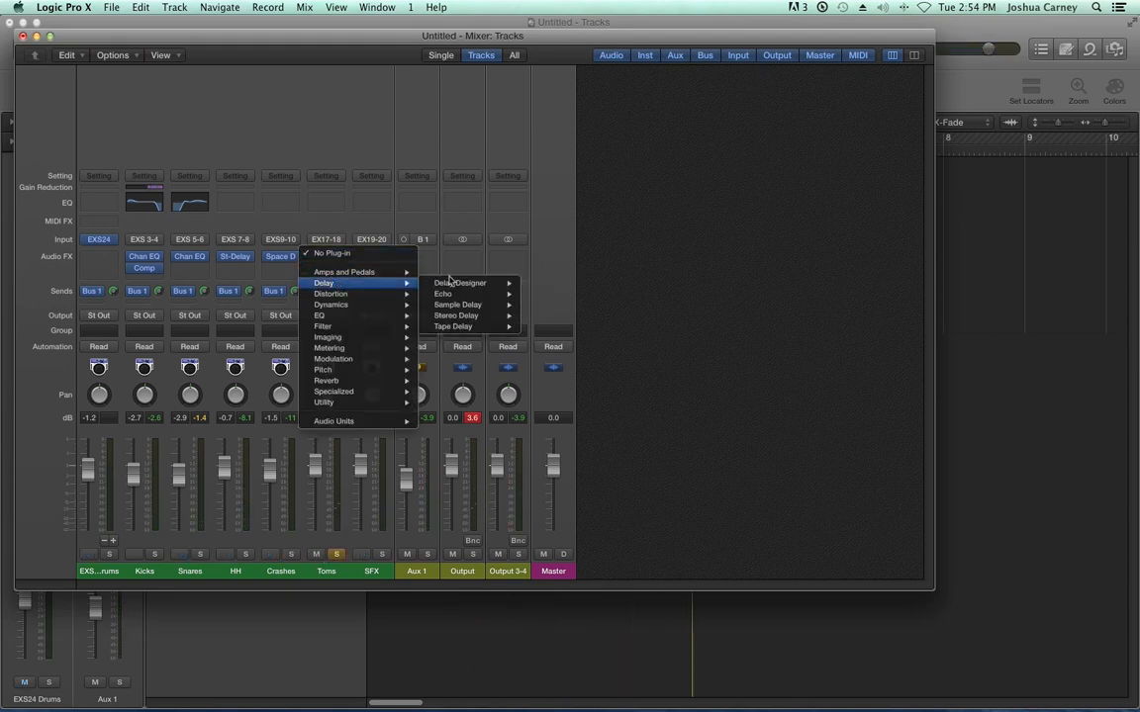
mouse_move(512, 317)
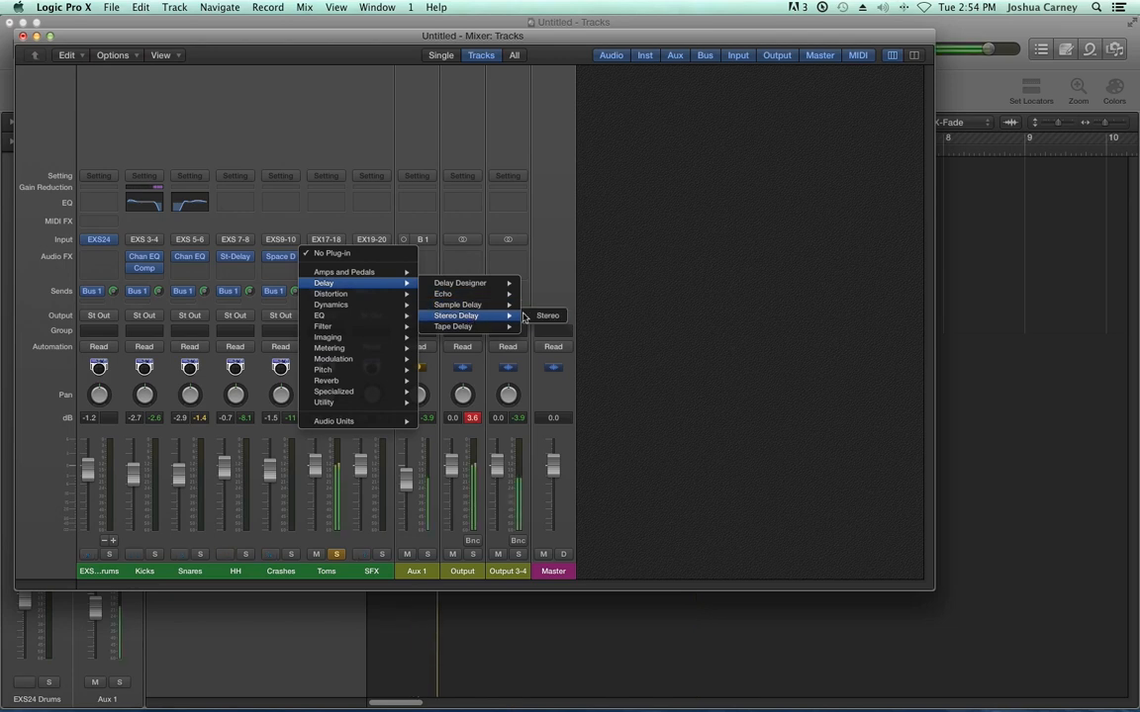
click(547, 316)
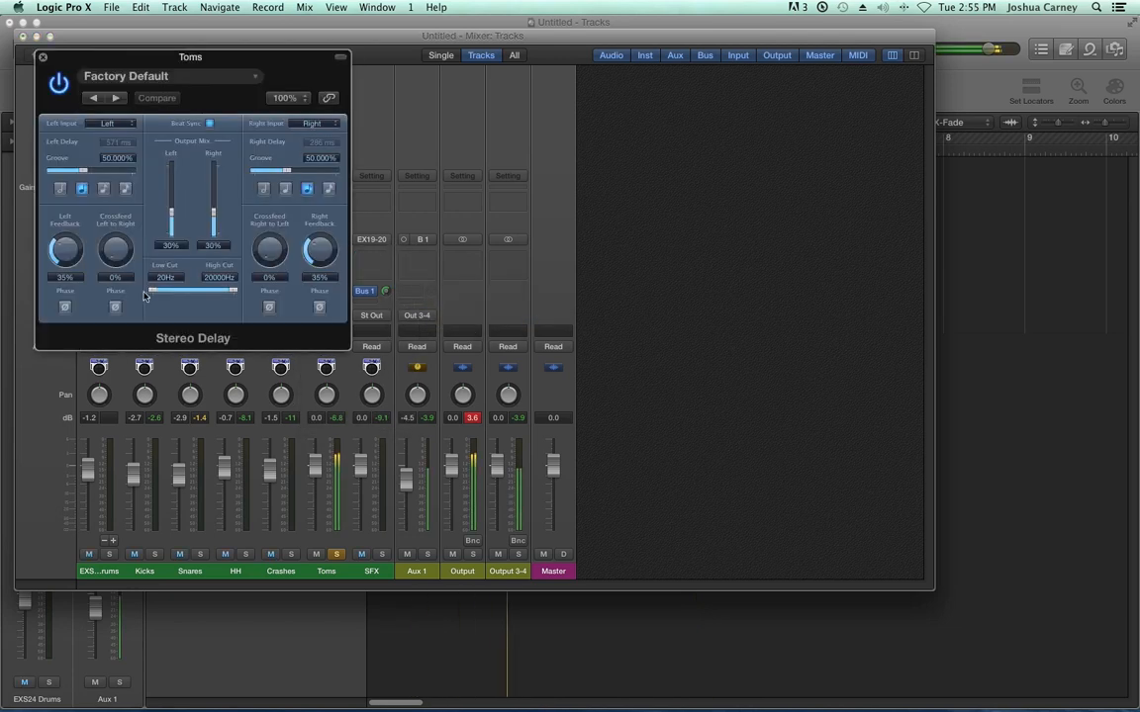
drag(148, 291, 182, 293)
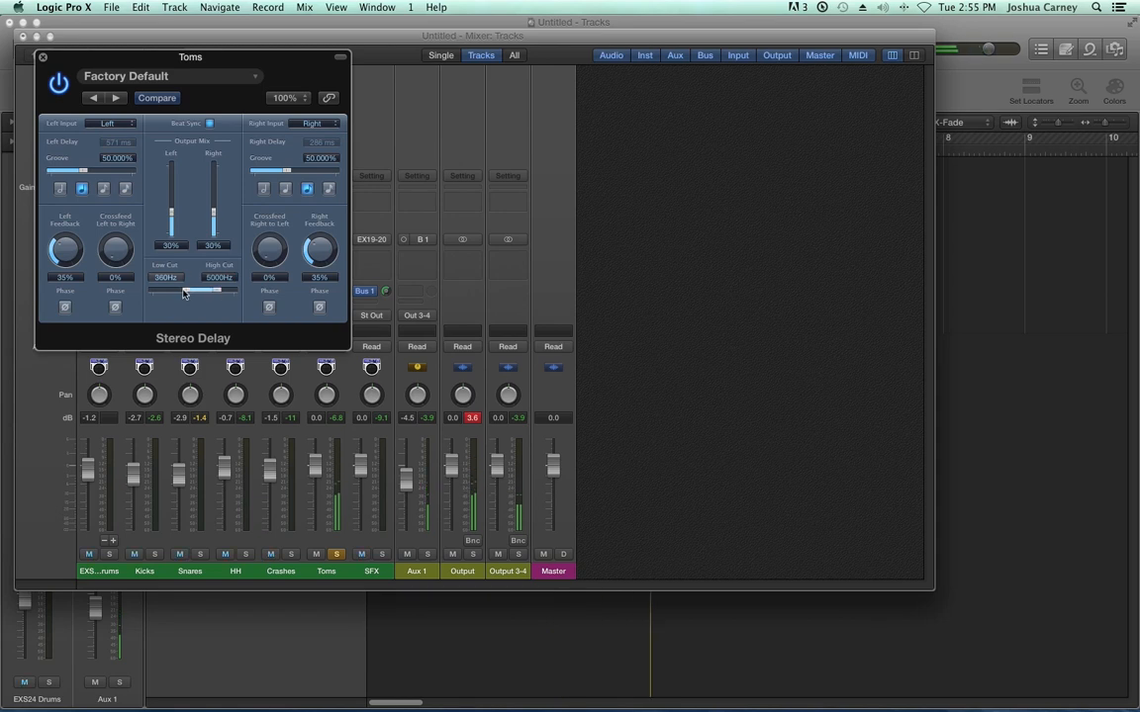
click(42, 57)
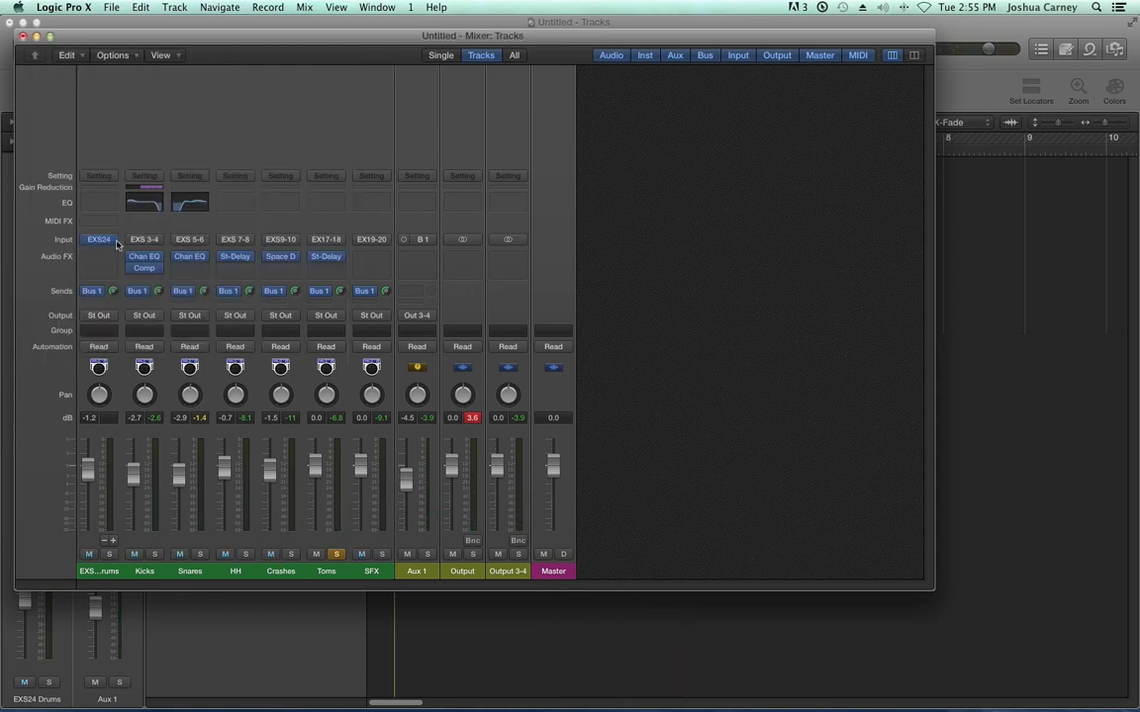
Lower the Toms fader to -6.4 dB and move the solo from Toms to the SFX channel.
drag(316, 465, 316, 485)
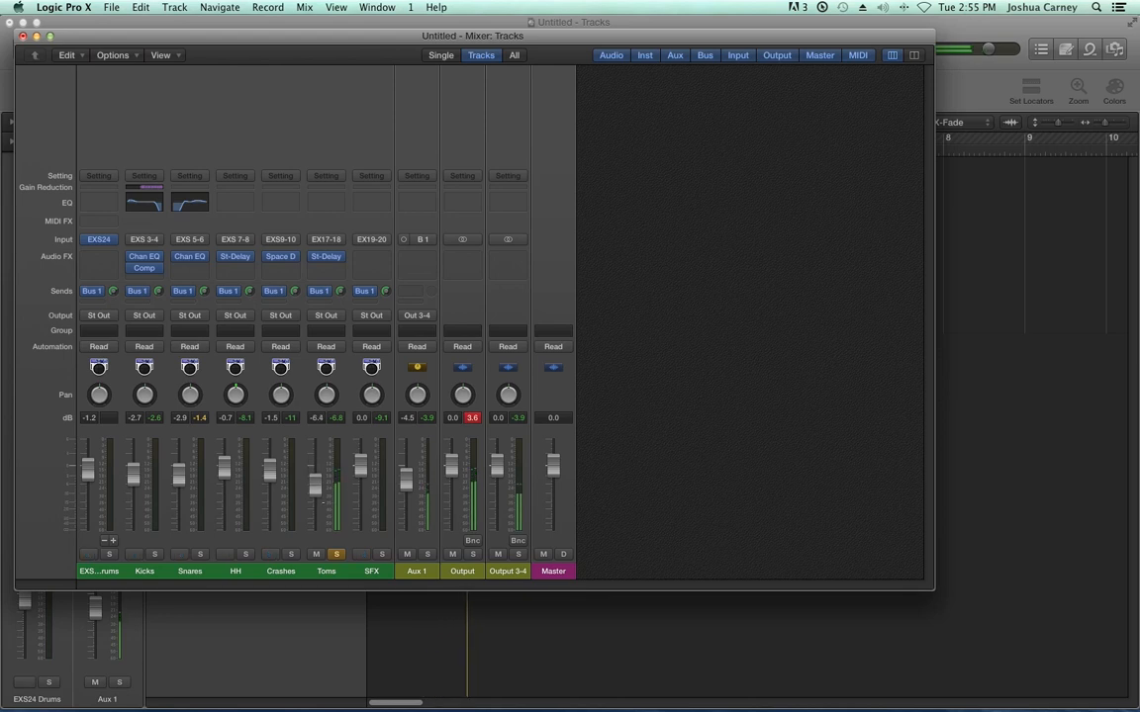
click(336, 554)
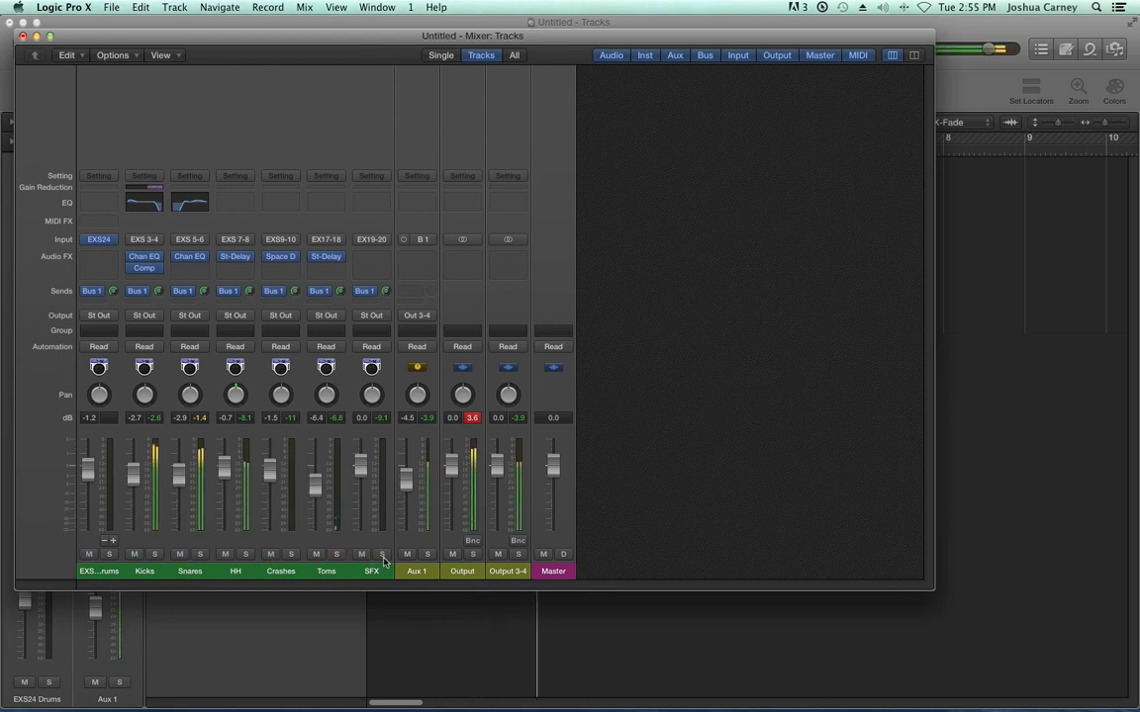
click(383, 555)
Lower the SFX fader to -2.7 dB and insert an Ensemble modulation effect on the channel.
drag(362, 468, 362, 477)
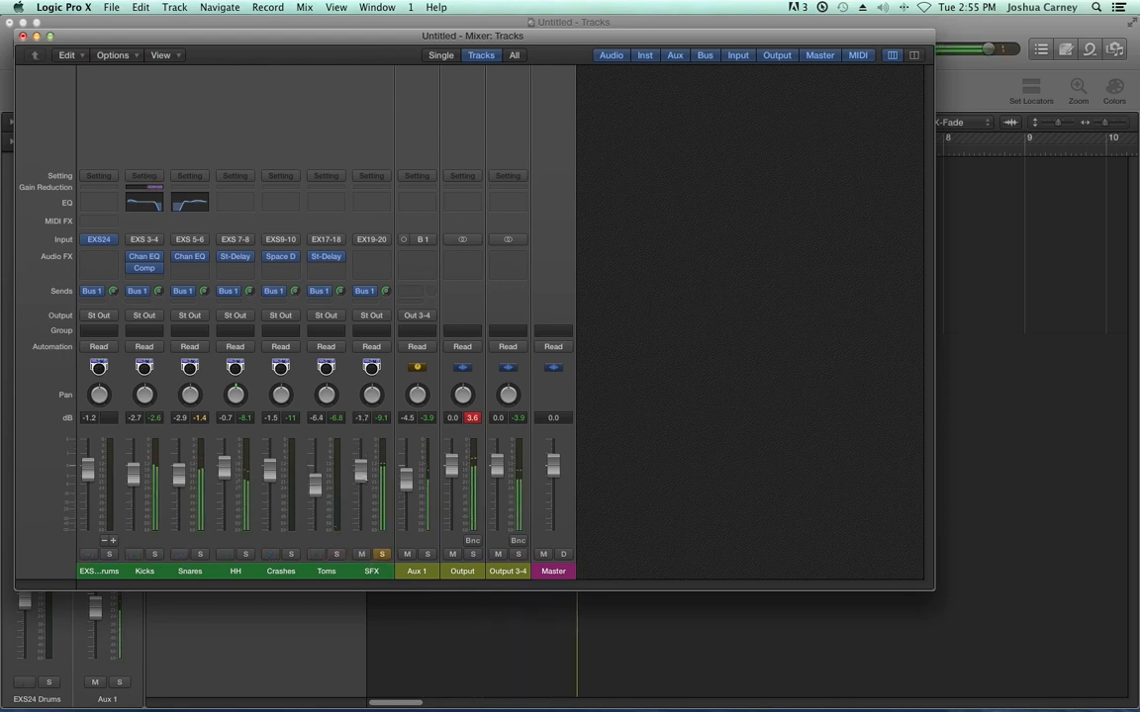
click(380, 257)
mouse_move(392, 284)
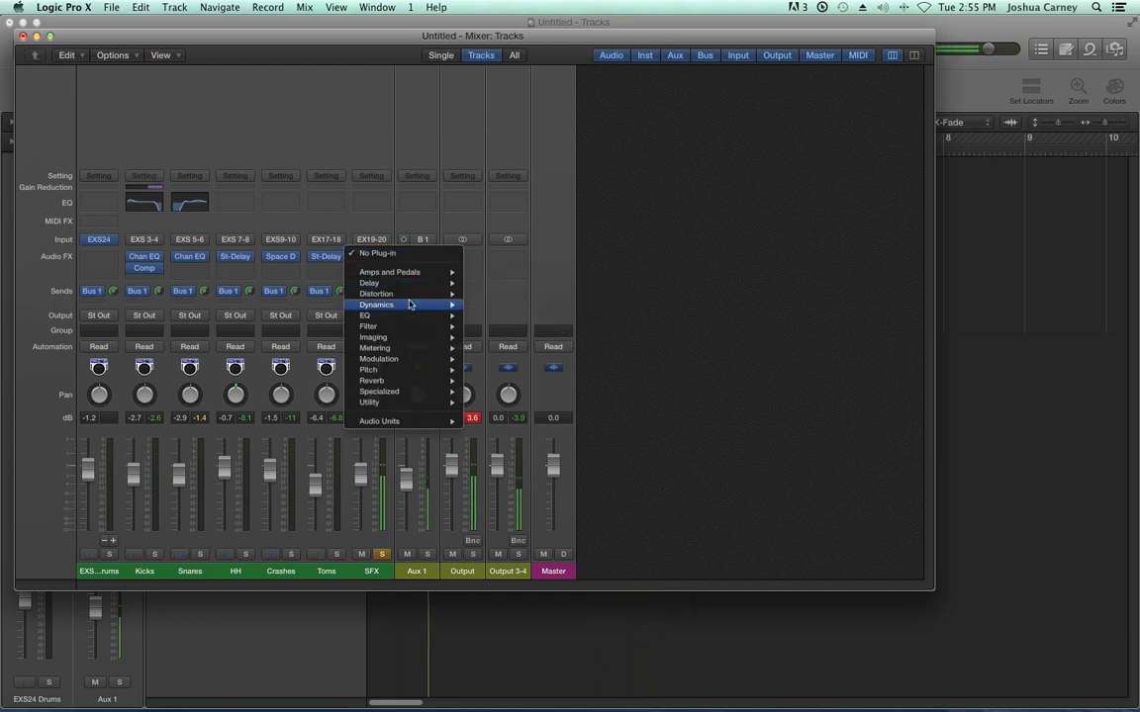
mouse_move(403, 317)
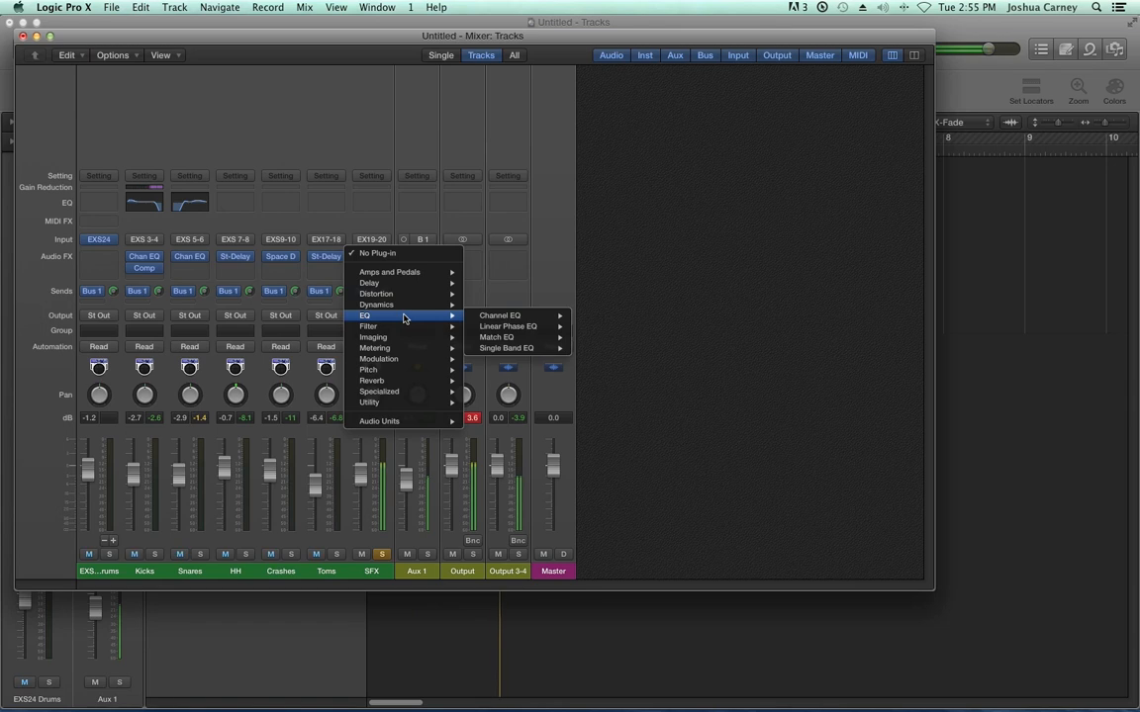
mouse_move(407, 360)
mouse_move(506, 370)
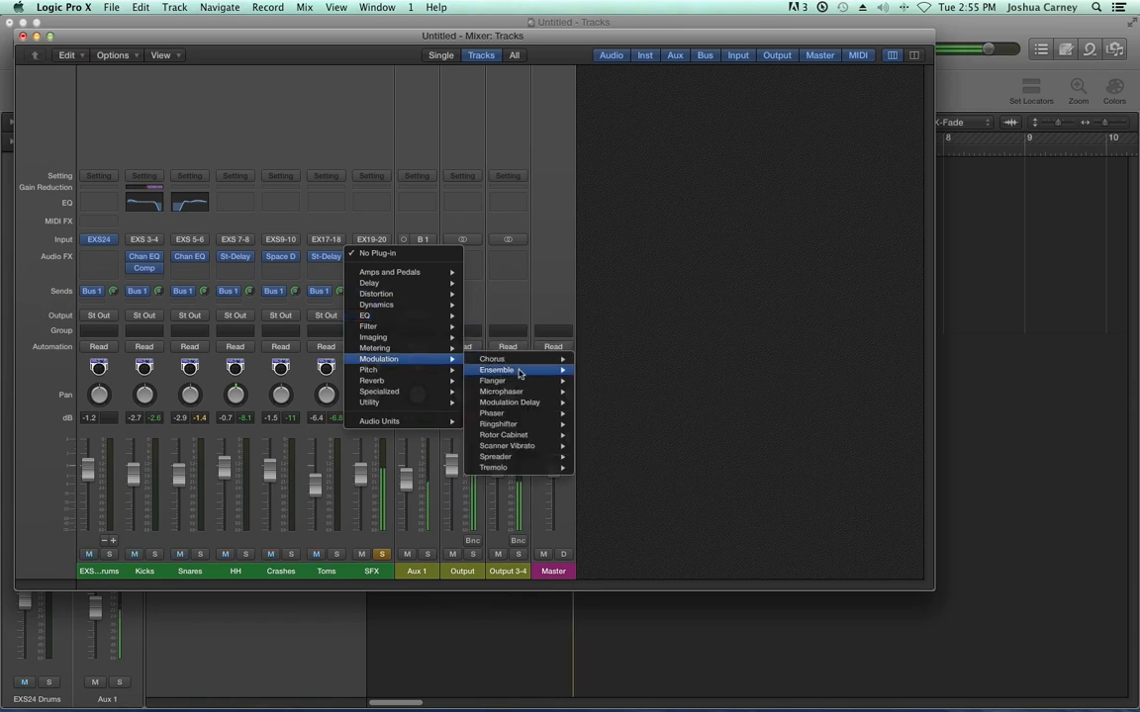
click(586, 370)
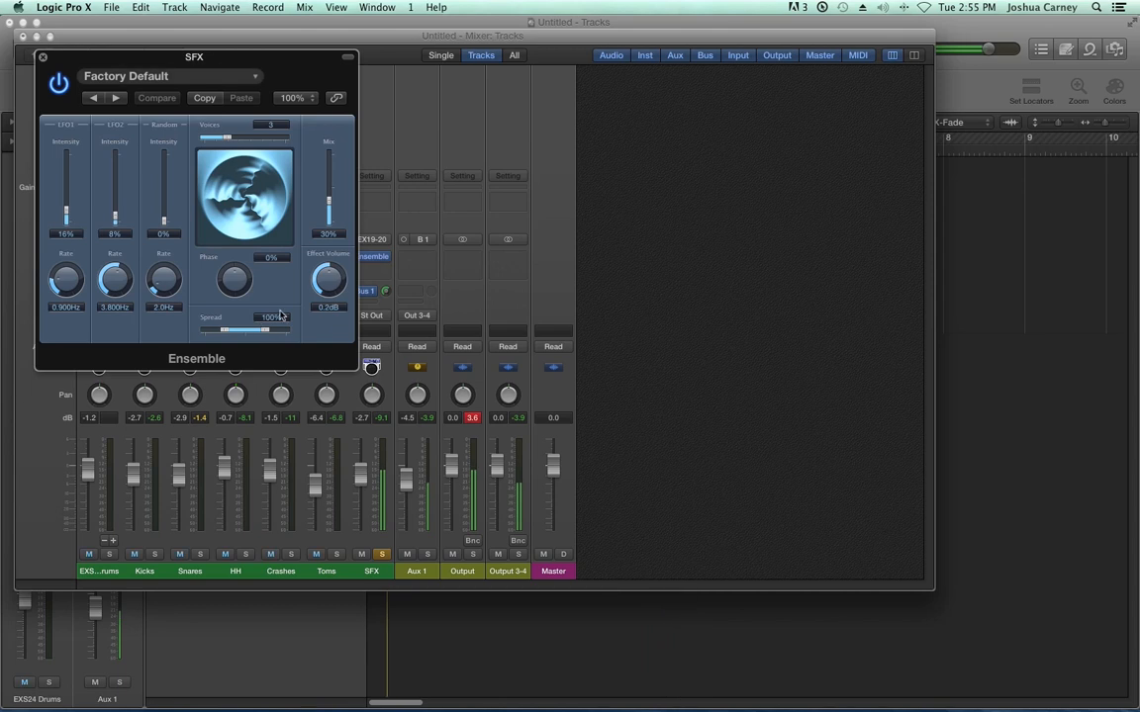
click(213, 76)
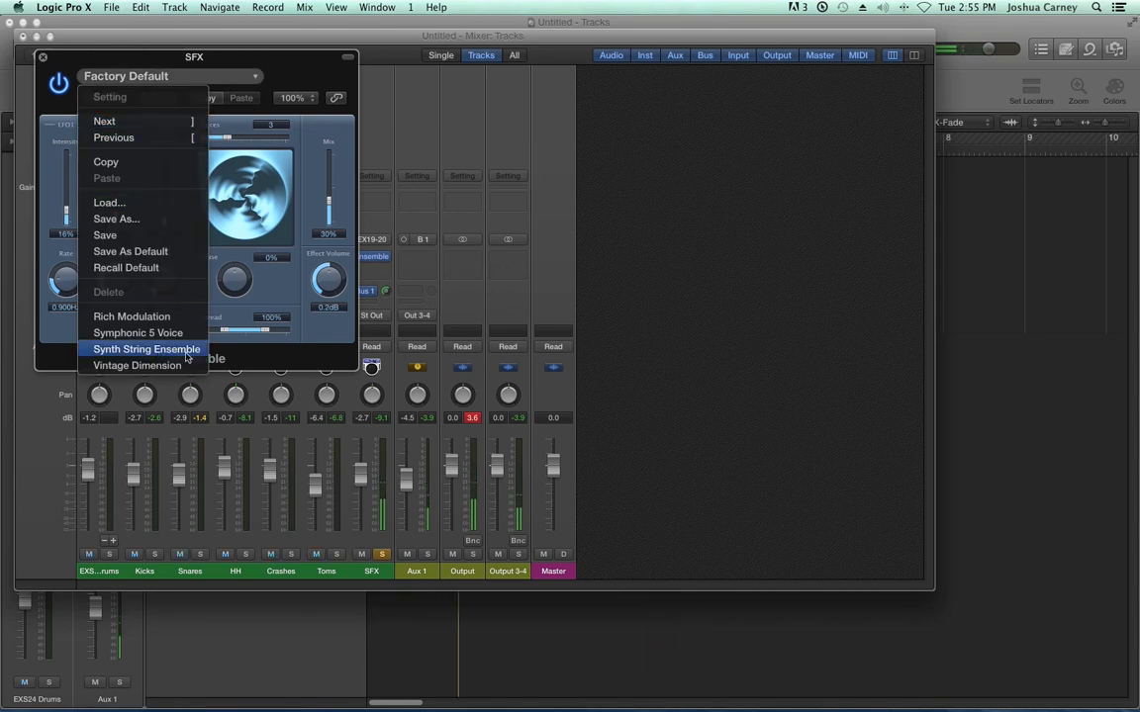
click(223, 99)
key(super+w)
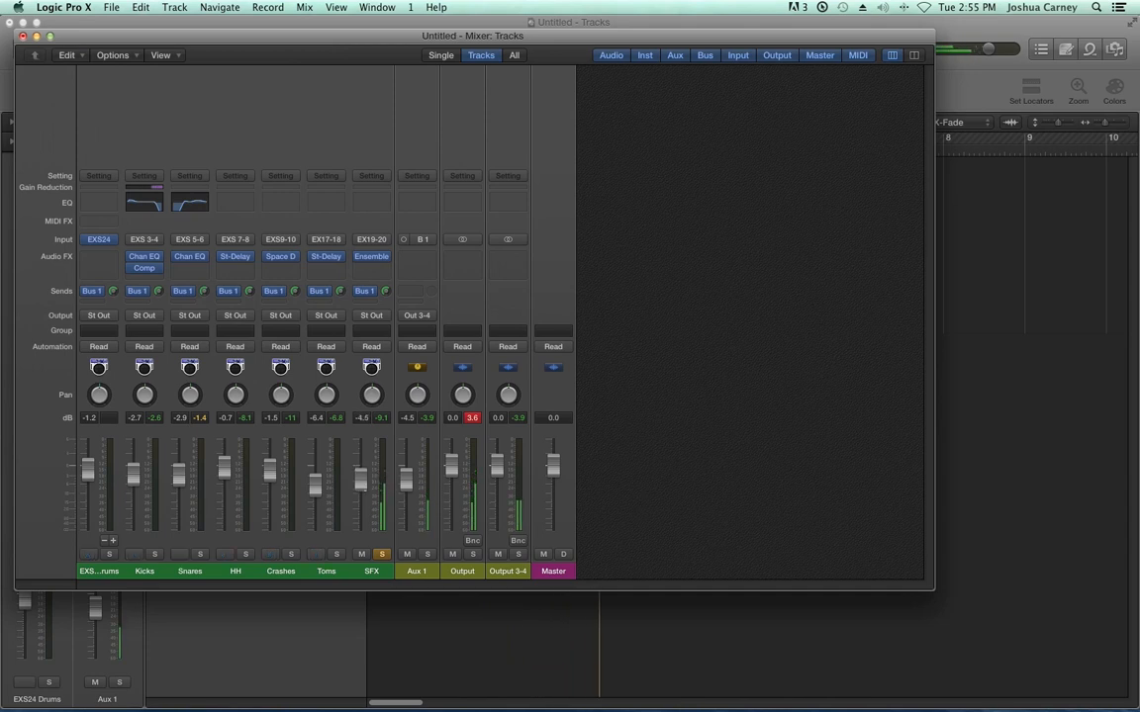
Take the SFX channel out of solo with its fader at -4.6 dB and close the mixer.
key(ctrl+s)
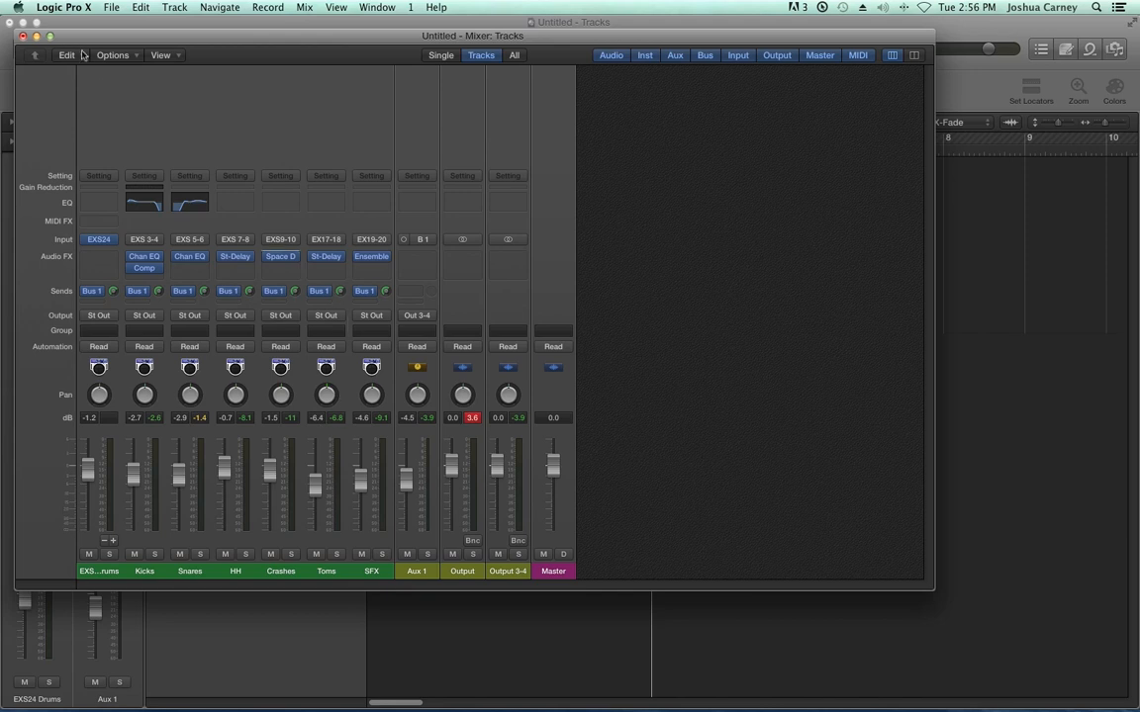
click(22, 37)
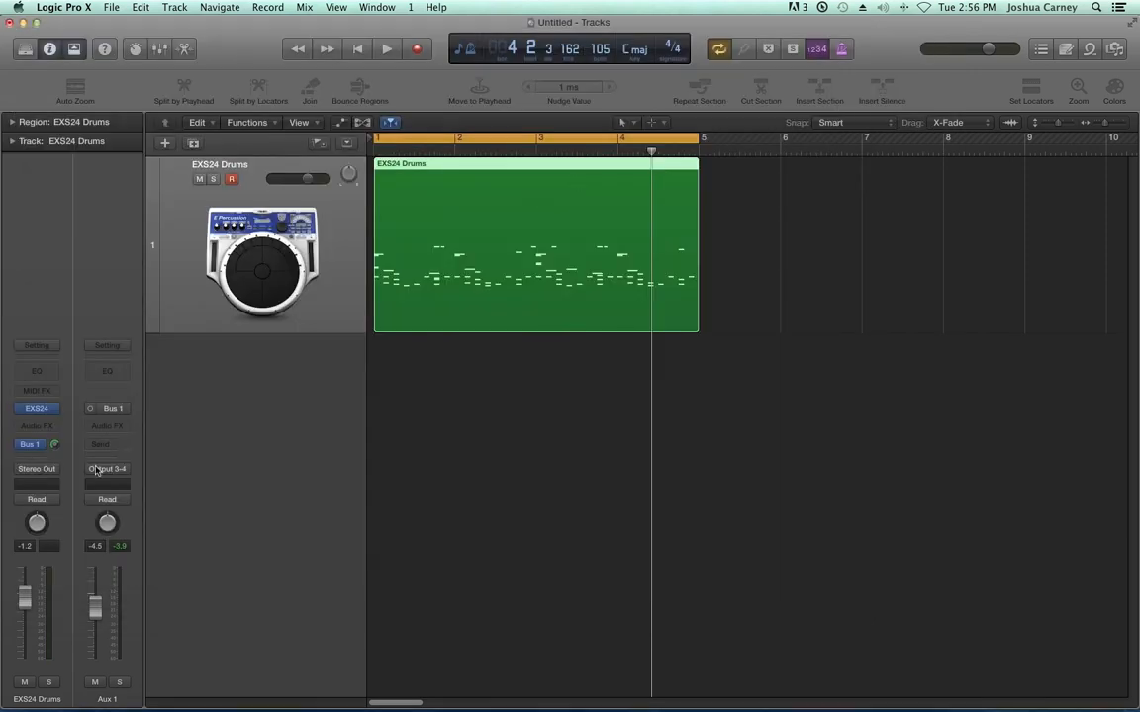
Open Drum Kit 1 in the EXS24 instrument editor and set the pan of the tom hi.wav zone in the toms group to -100.
click(39, 410)
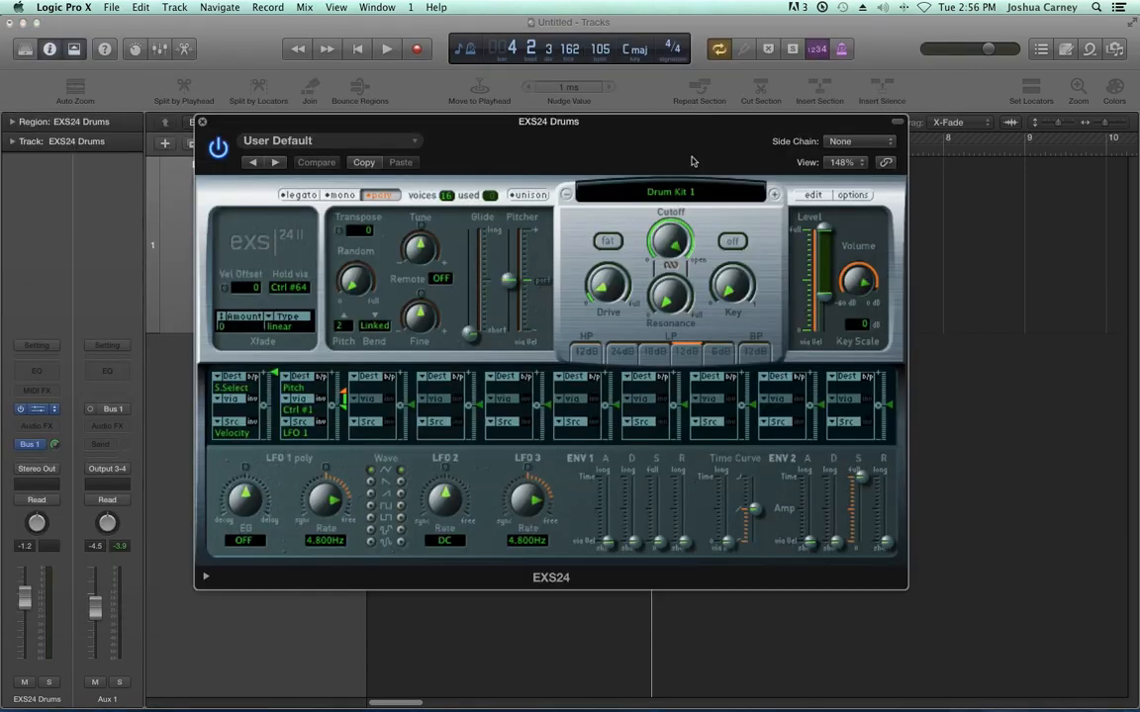
click(813, 196)
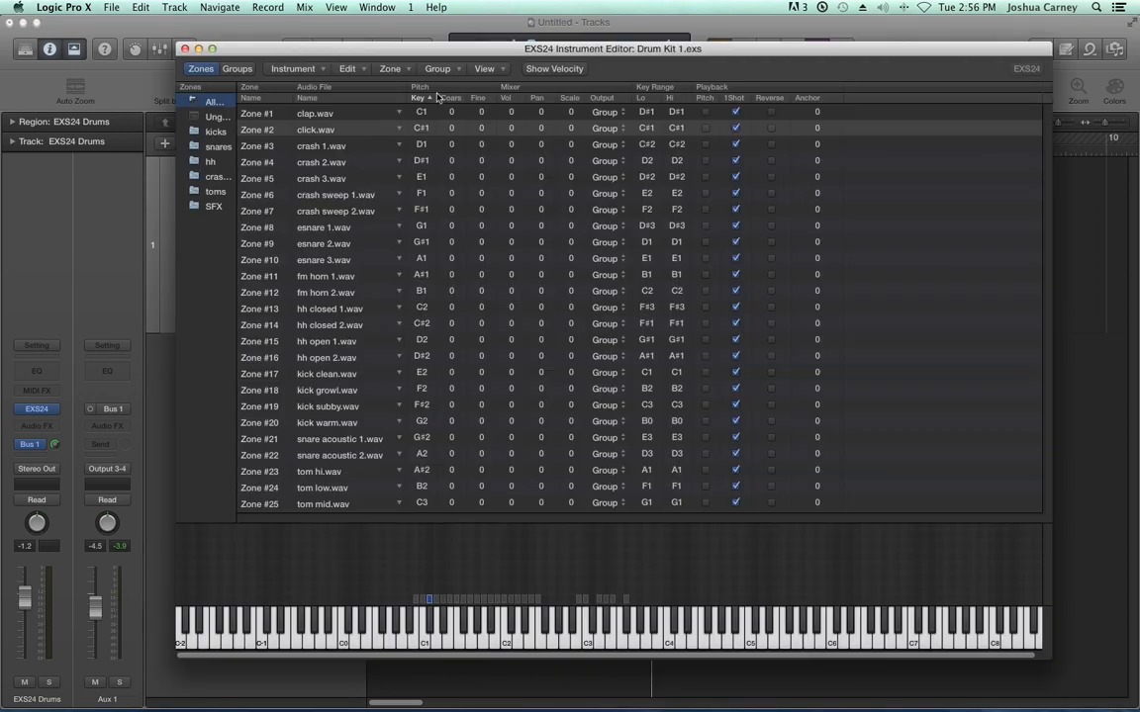
click(216, 192)
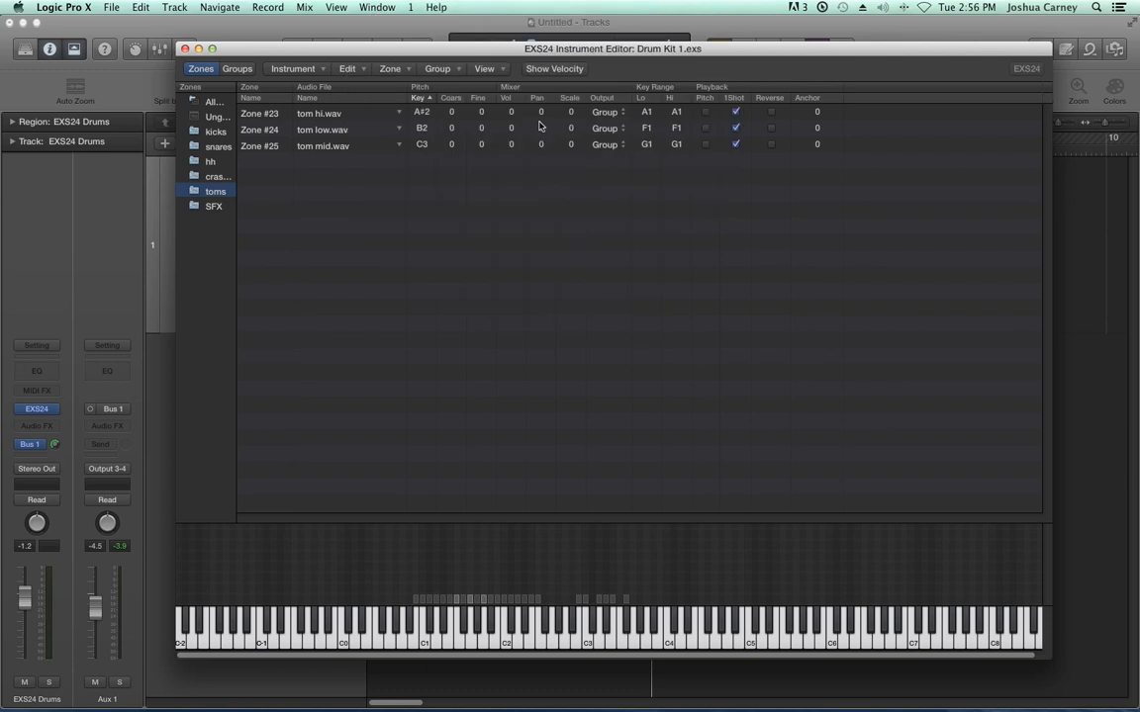
drag(542, 113, 542, 126)
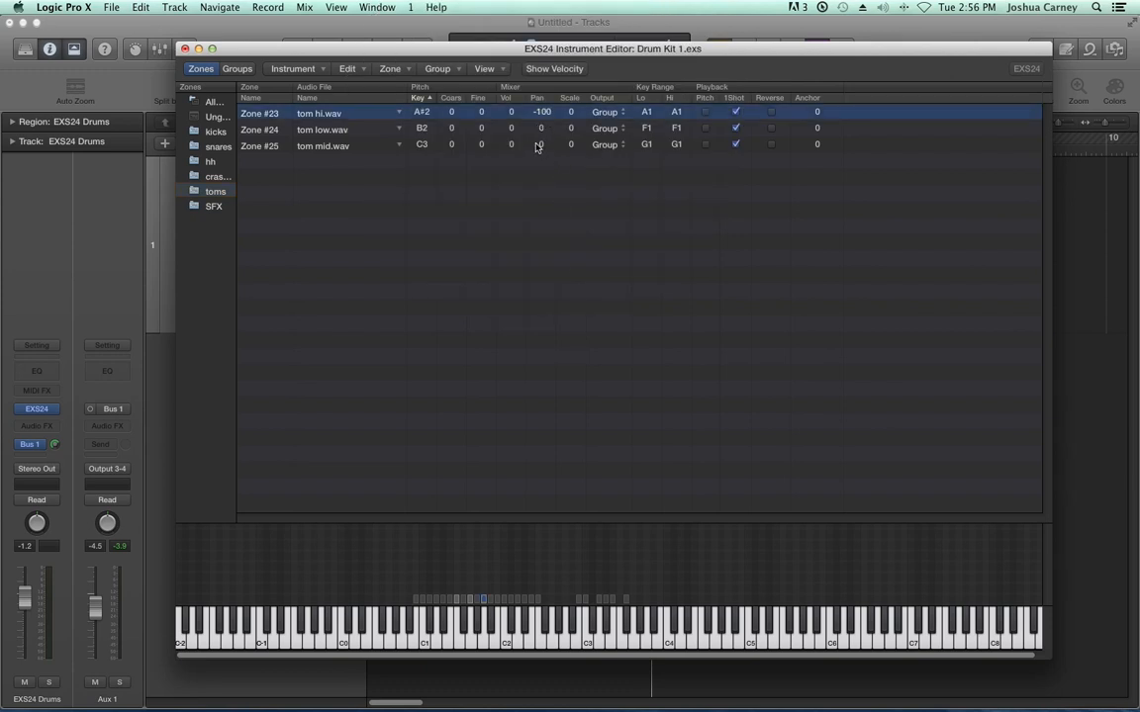
Spread the toms group zones across the stereo field, with tom hi.wav panned to -80, tom low.wav to 80 and tom mid.wav to 10.
drag(542, 129, 542, 69)
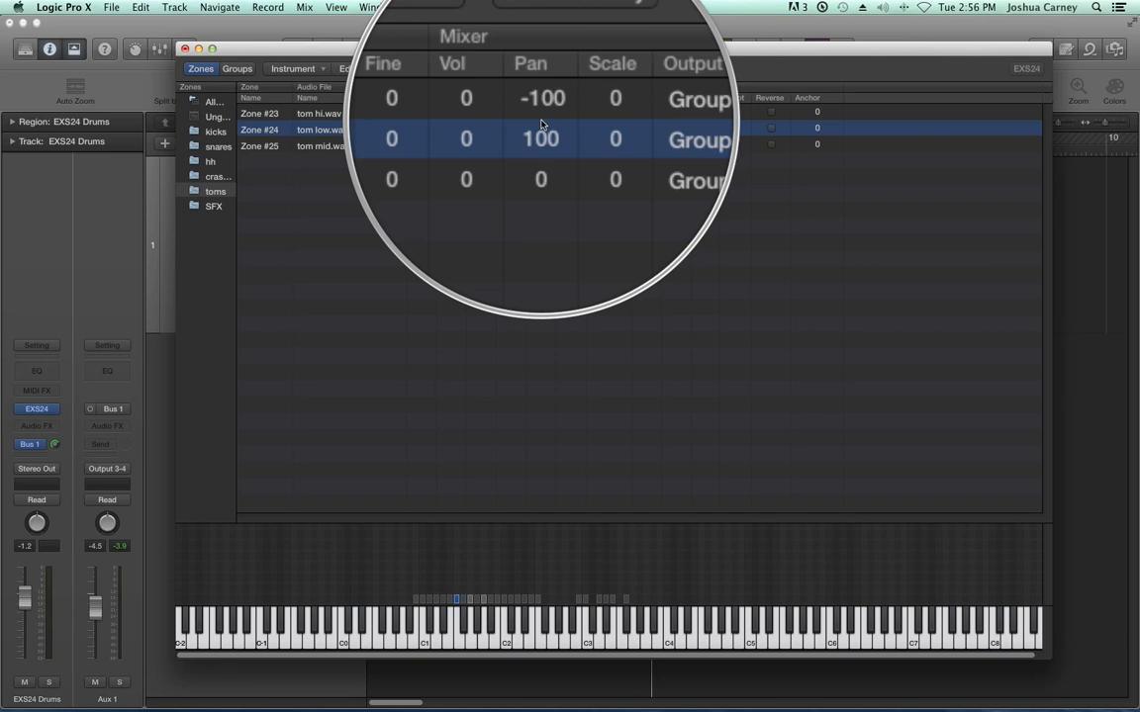
drag(542, 114, 542, 99)
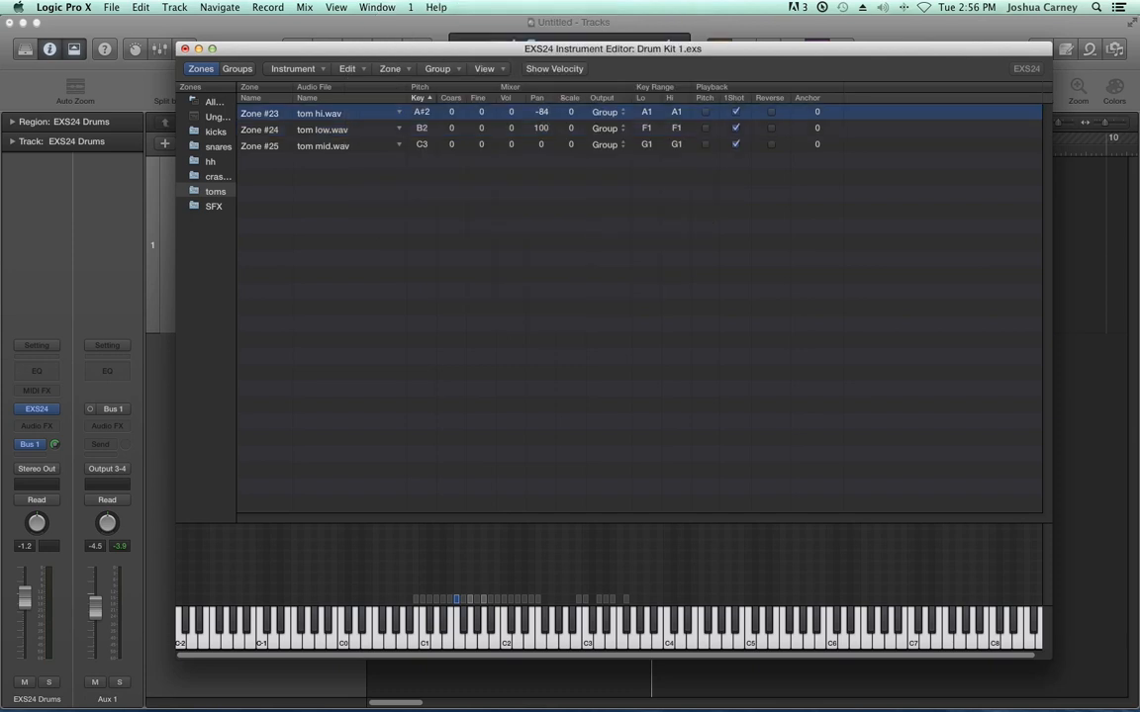
click(538, 129)
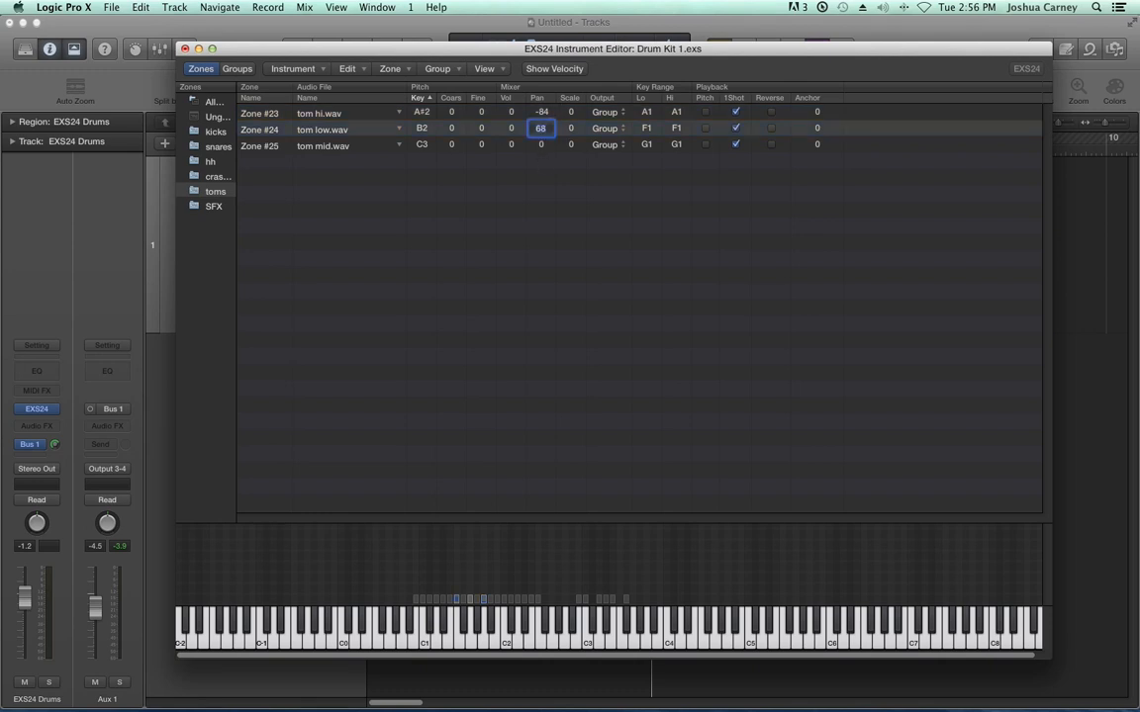
double_click(547, 114)
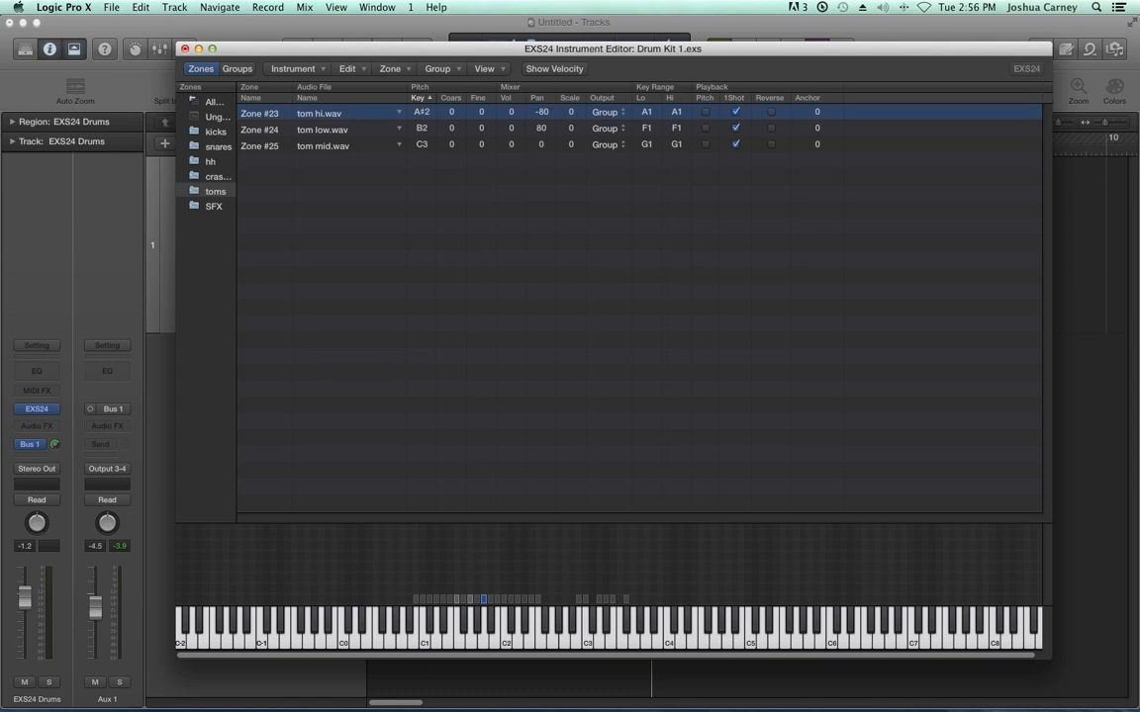
click(554, 196)
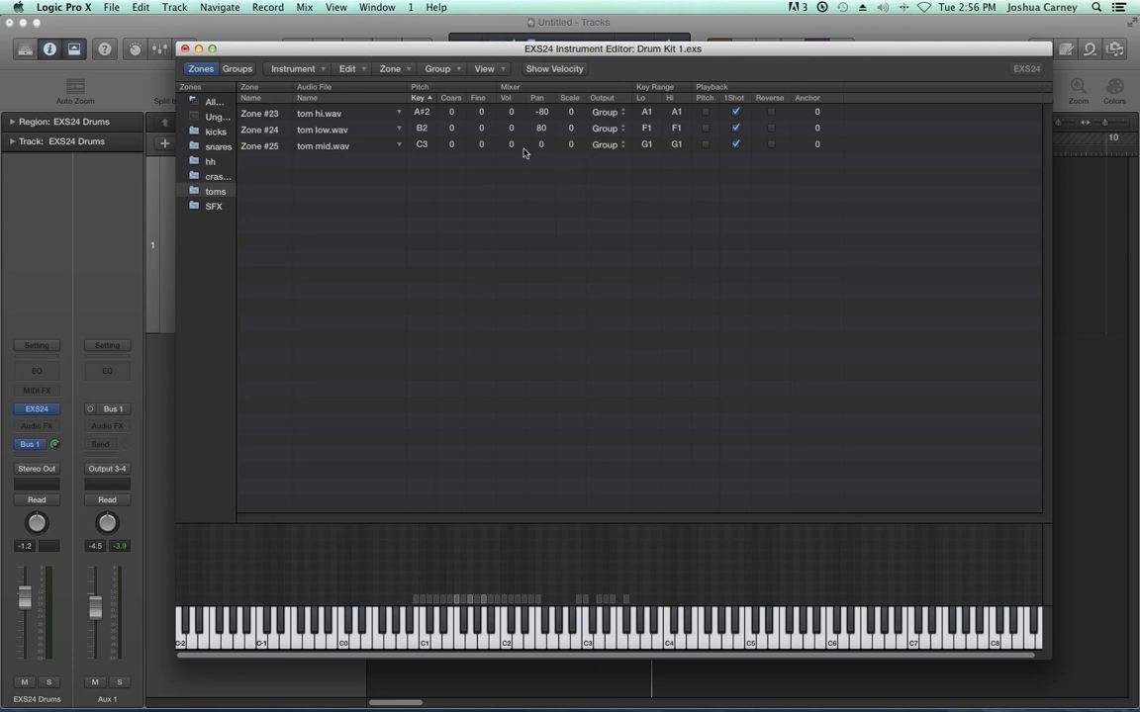
drag(543, 150, 543, 138)
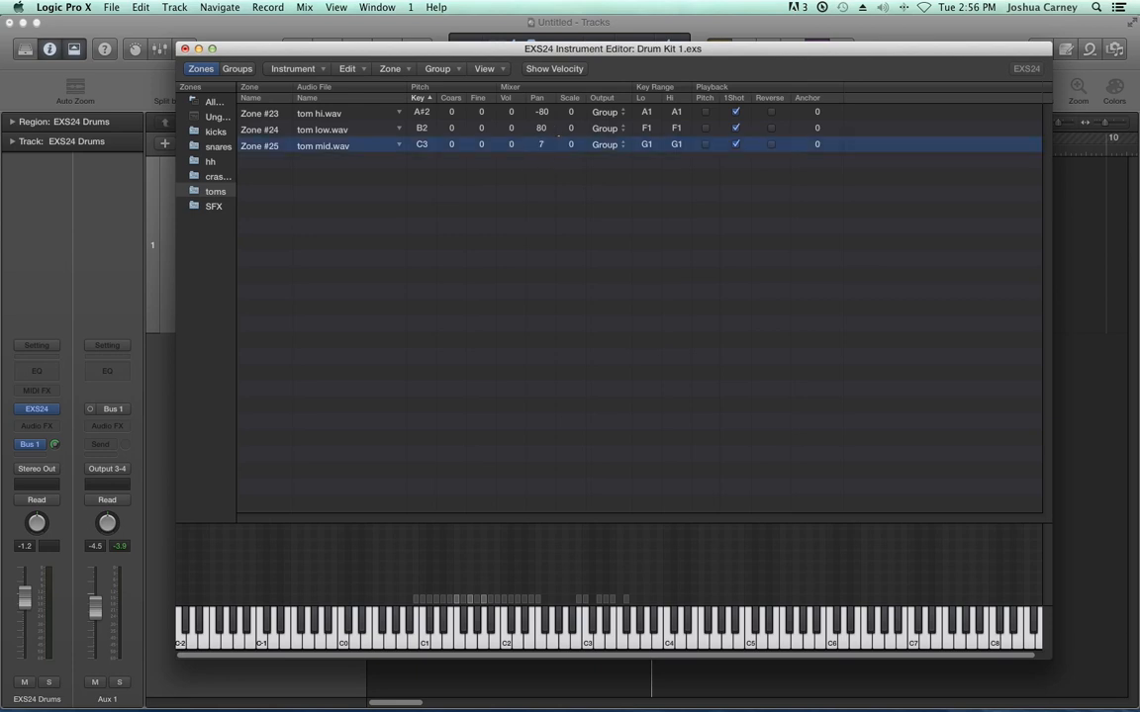
click(515, 204)
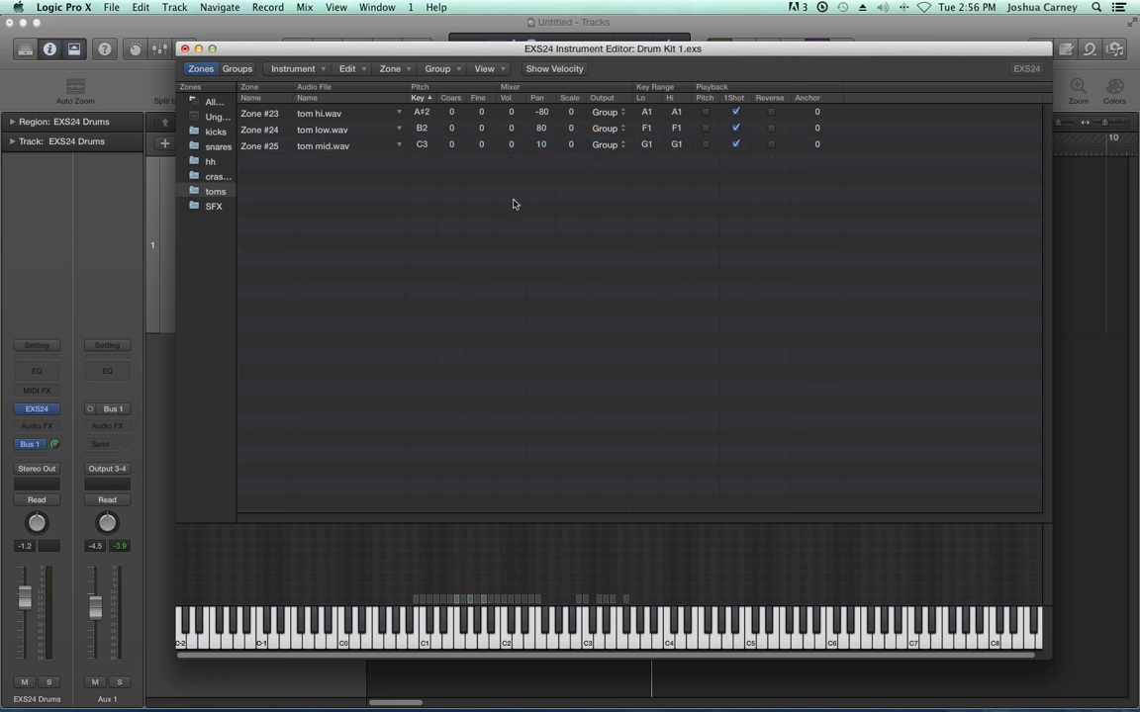
Close the instrument editor and the EXS24 plug-in window, and bring up the mixer.
key(super+w)
click(729, 122)
key(super+2)
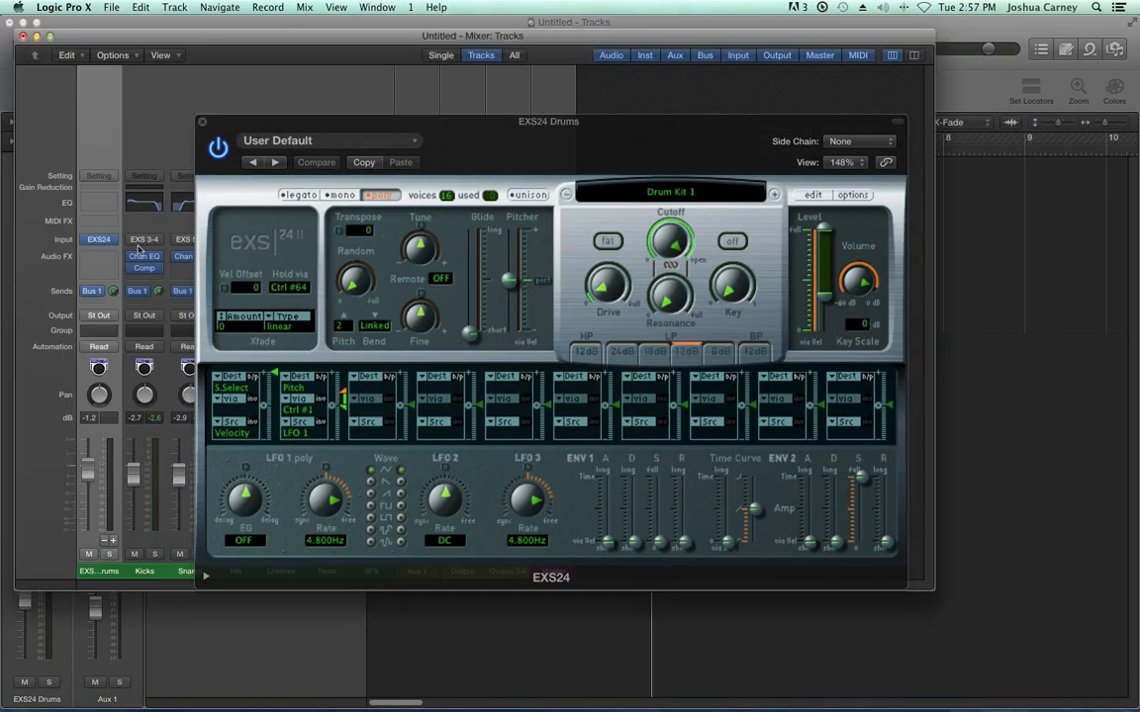
click(203, 125)
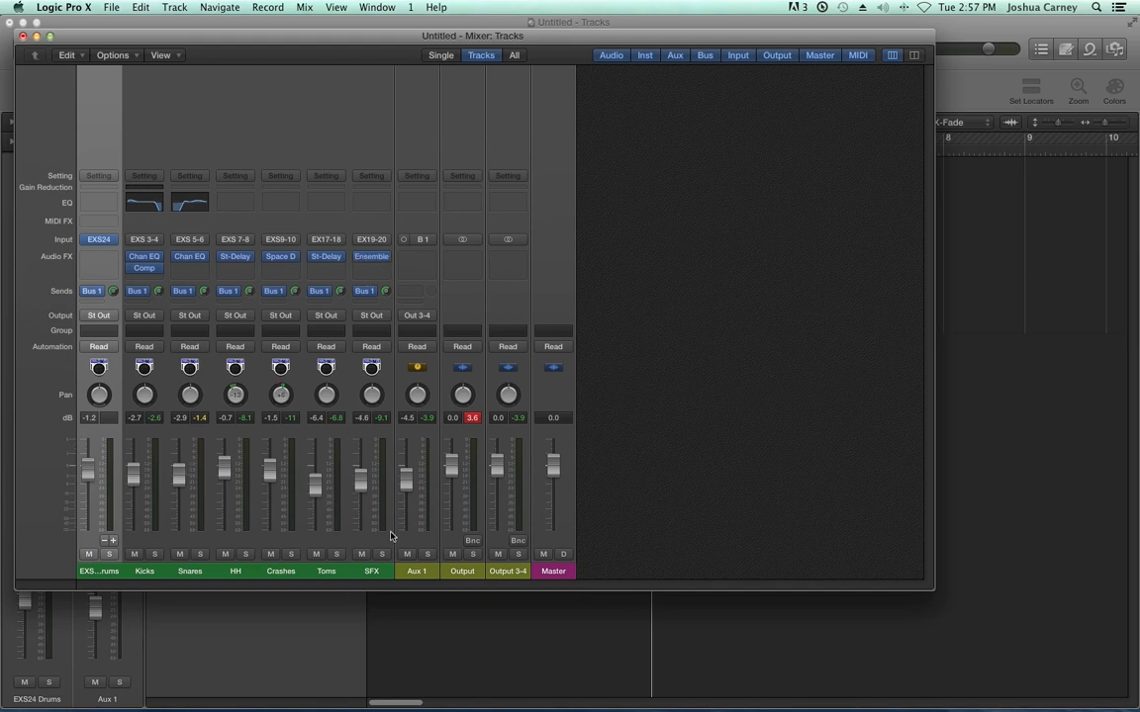
Play back the drum pattern through the full mix to check all the channels together.
key(space)
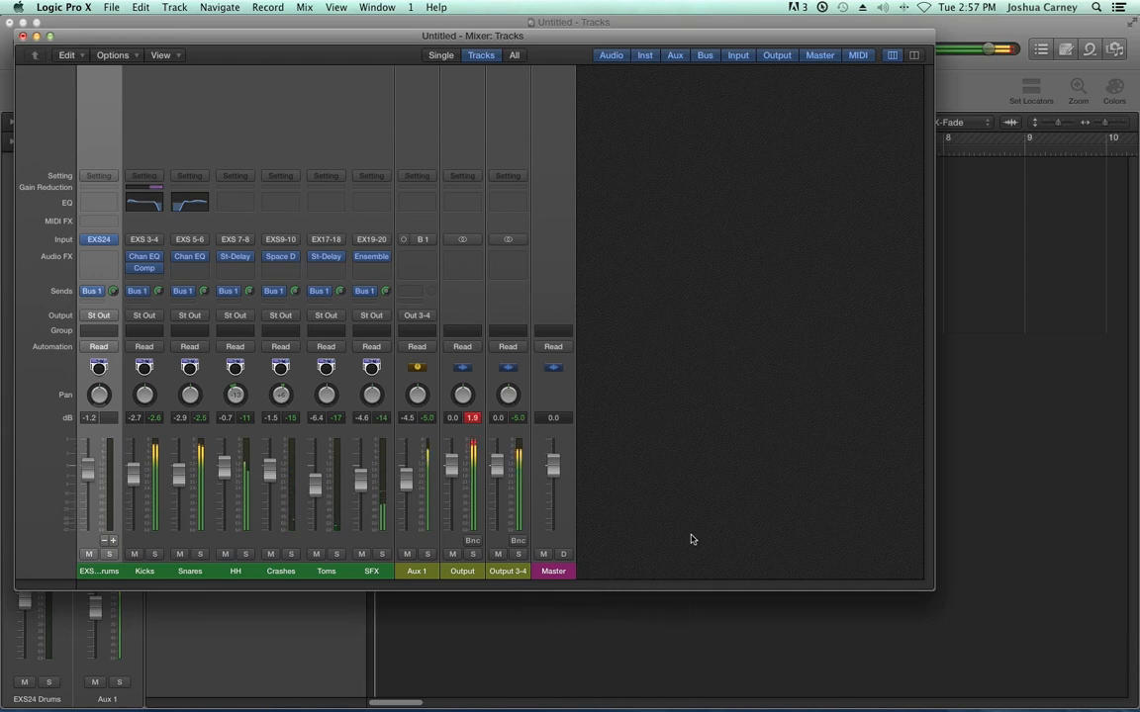
key(space)
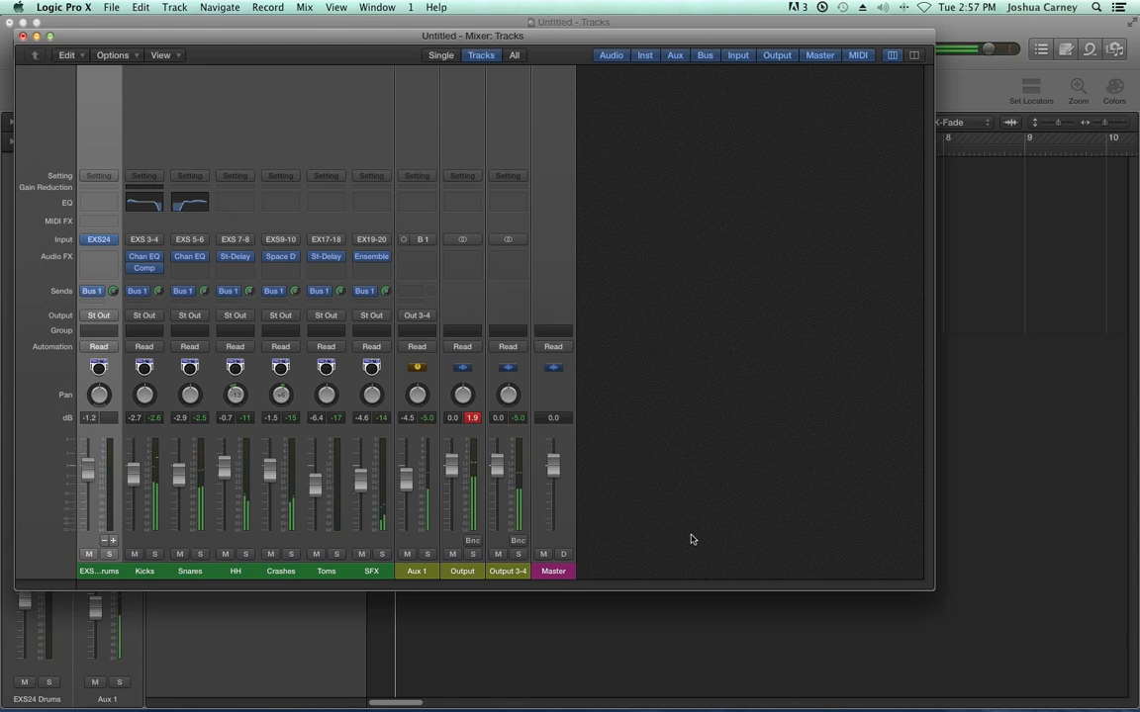